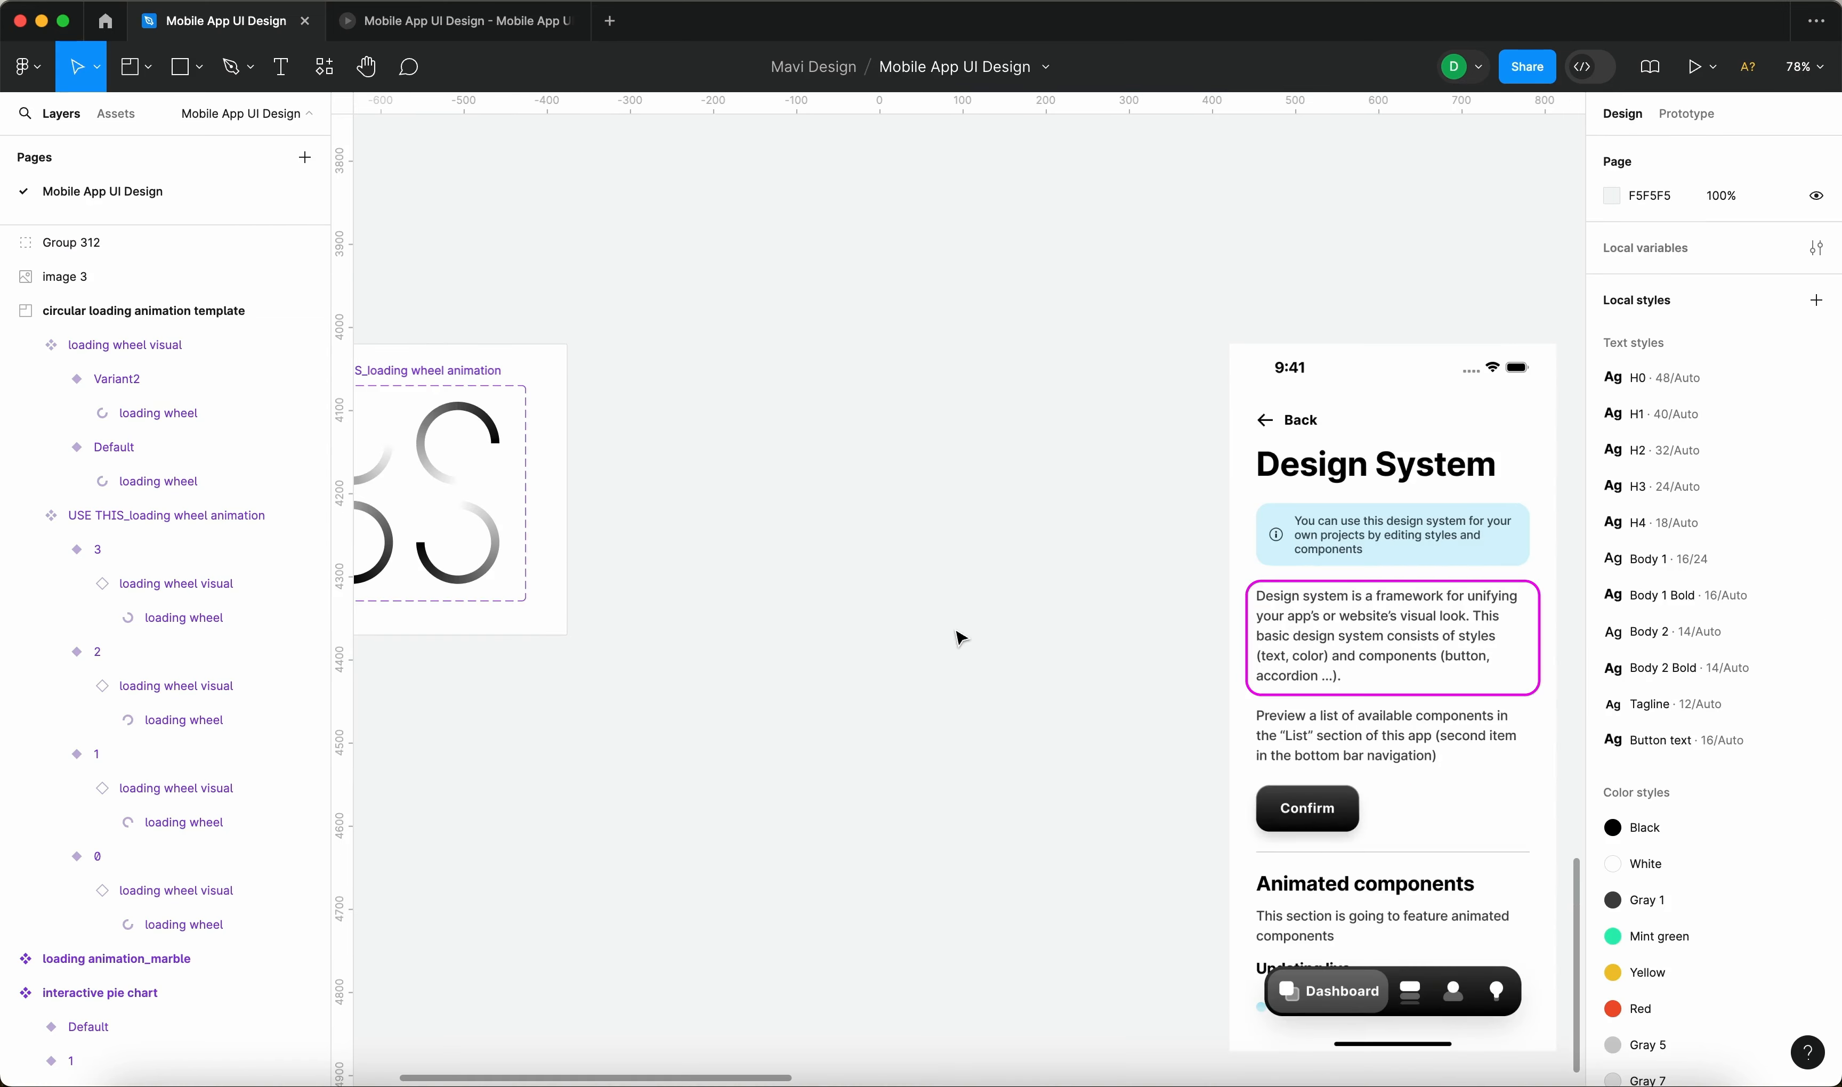
# Look over the component library, the finished app screens and the Masterclass banner in the design file.
pyautogui.scroll(-5, 960, 638)
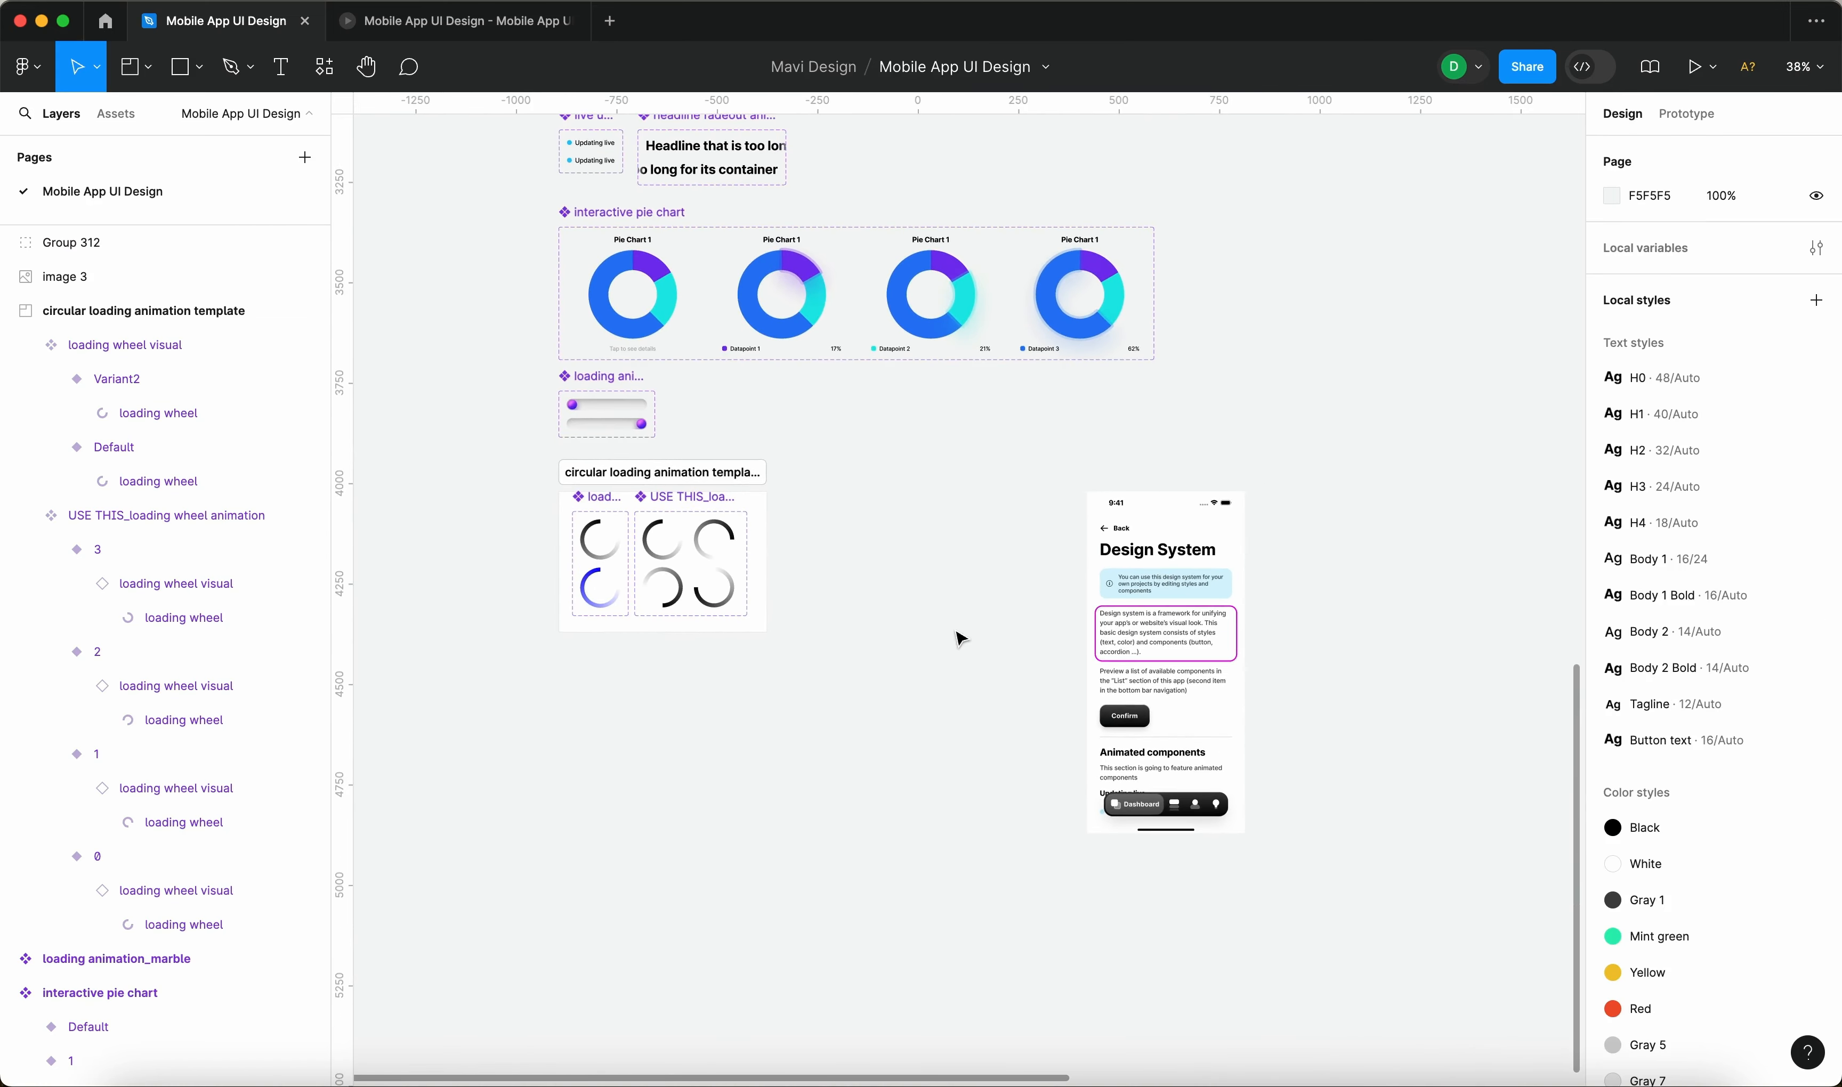
pyautogui.scroll(-3, 960, 637)
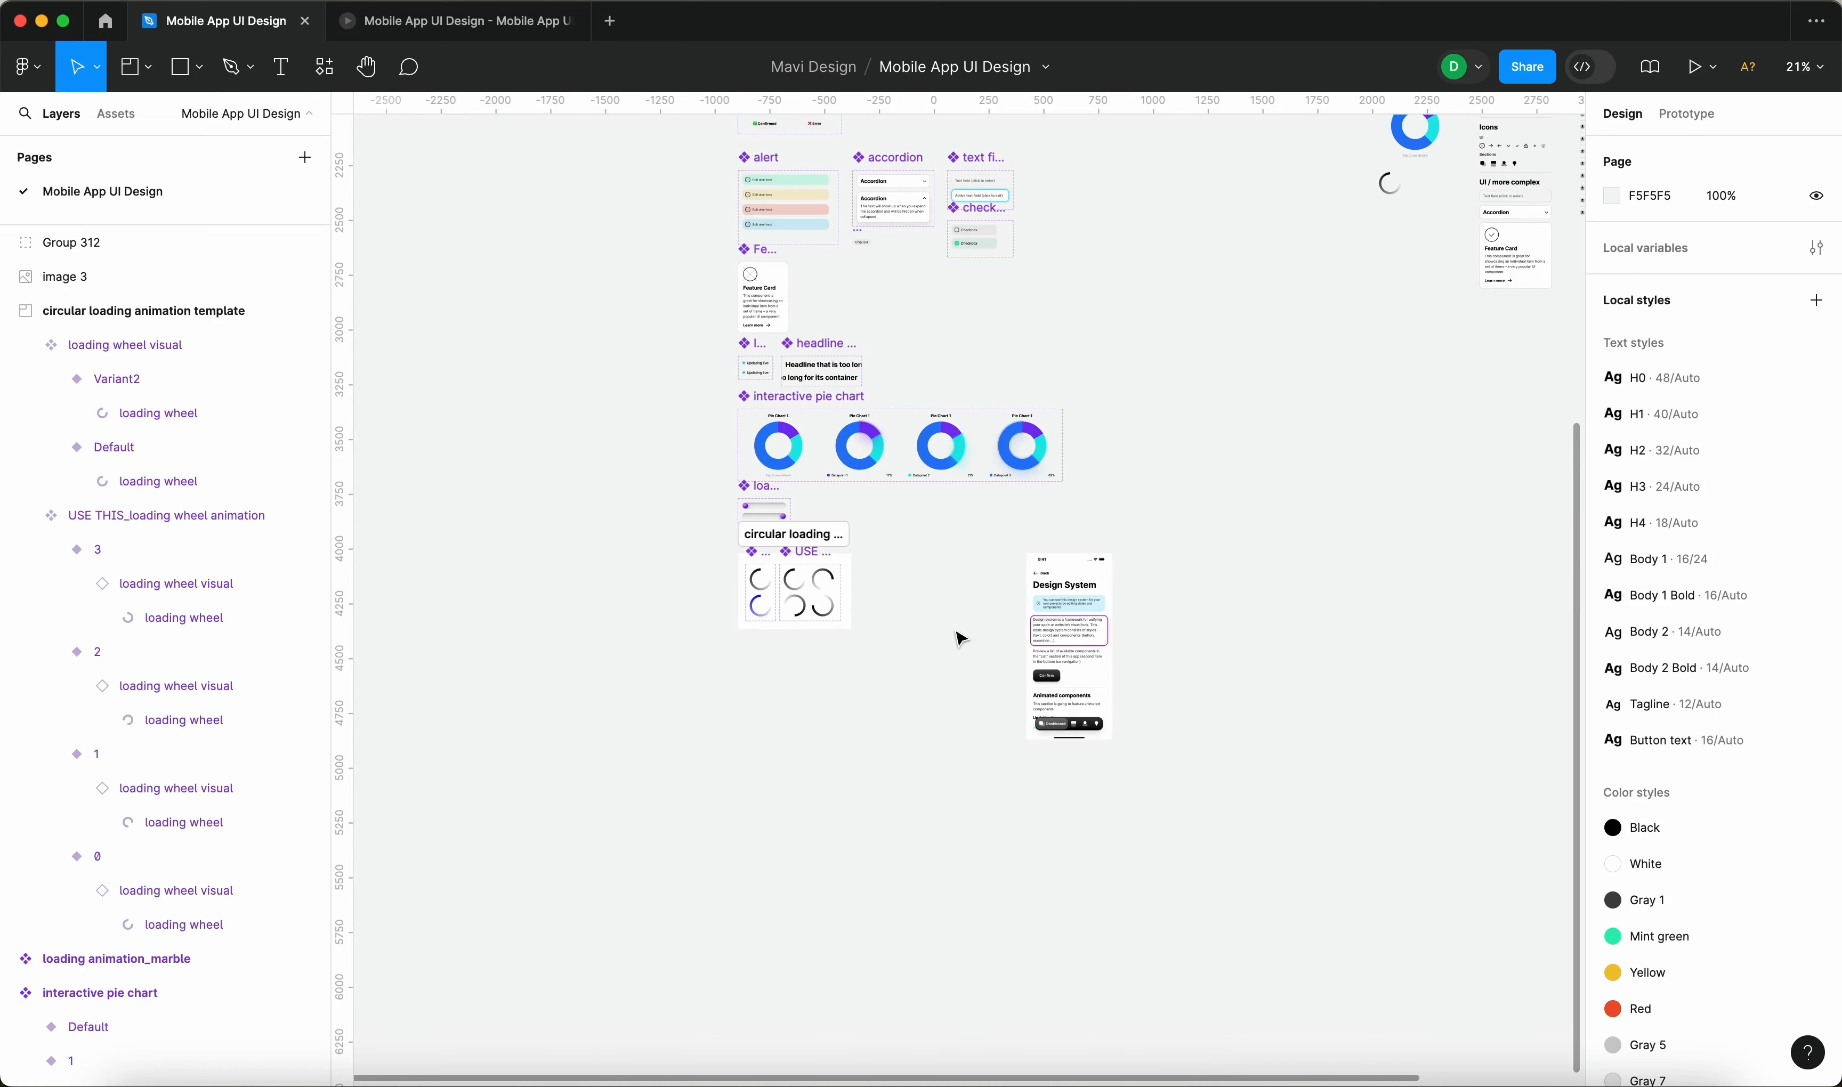
pyautogui.scroll(3, 960, 638)
pyautogui.hscroll(3, 960, 638)
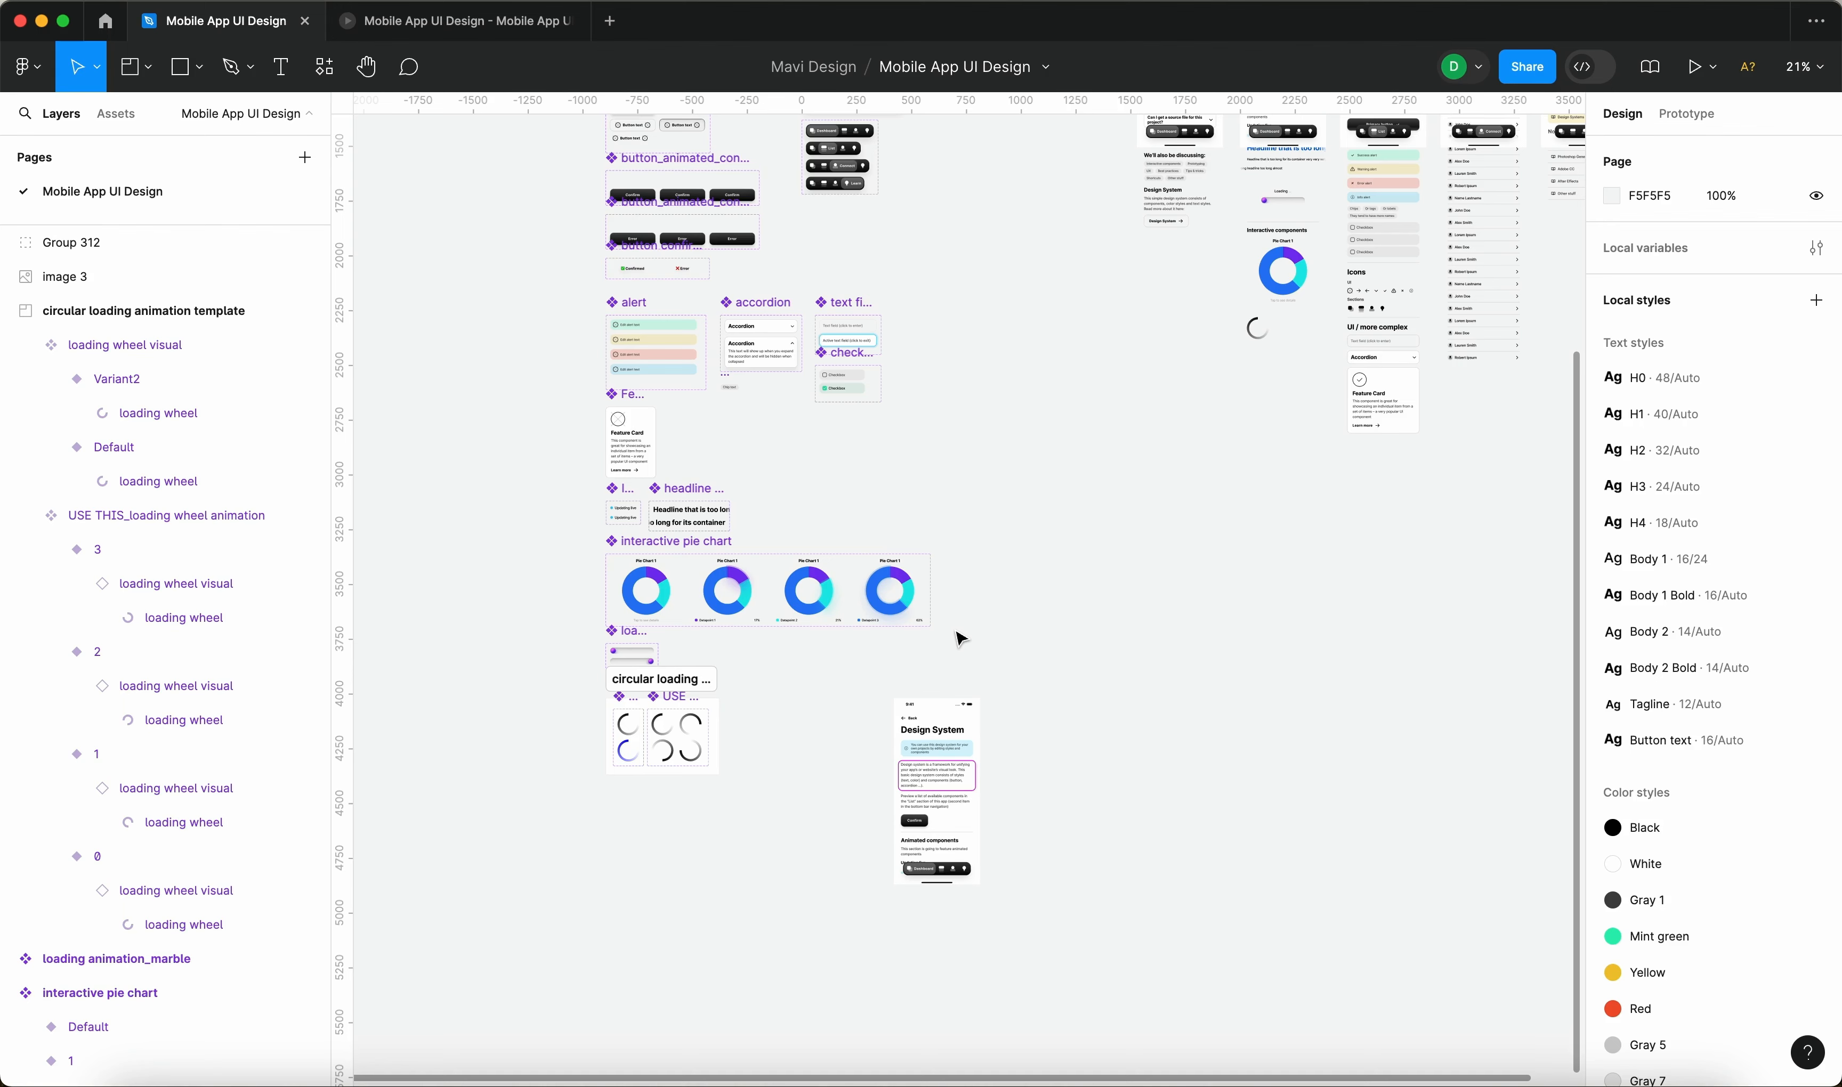
pyautogui.scroll(8, 961, 638)
pyautogui.hscroll(8, 960, 638)
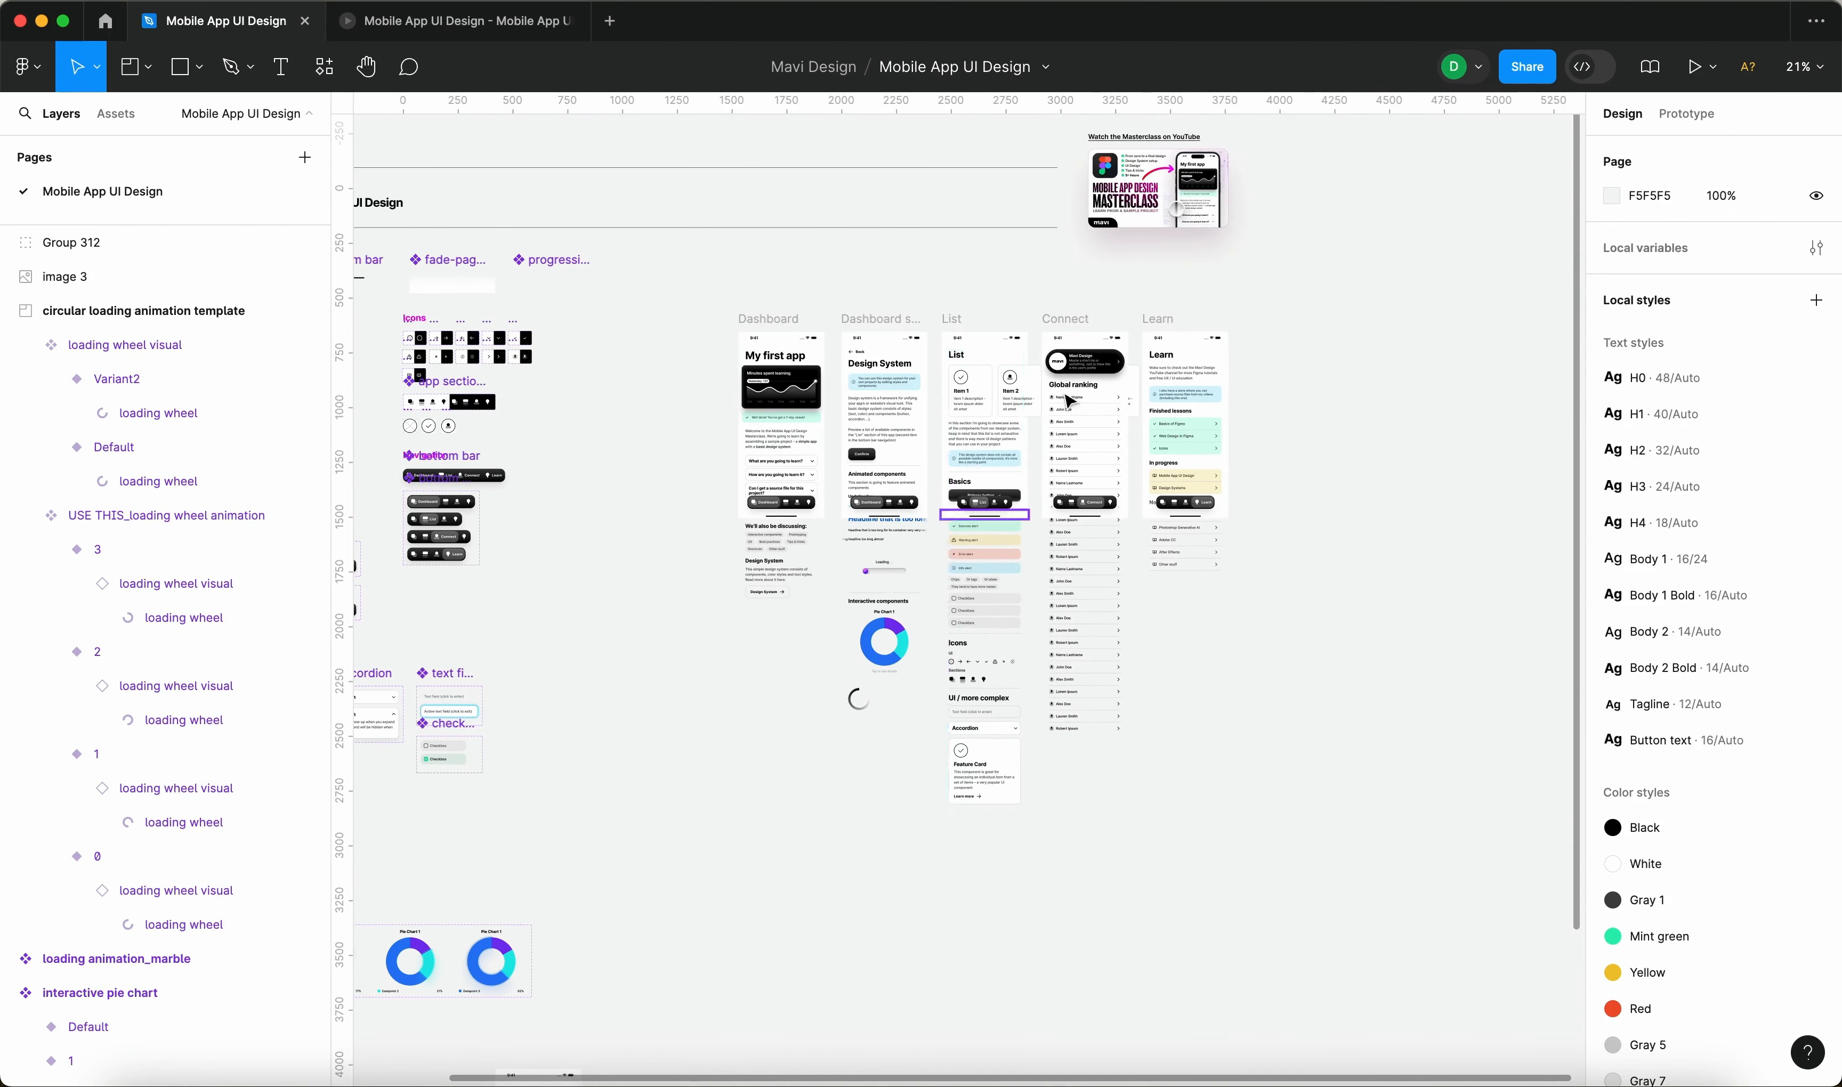
pyautogui.scroll(4, 1141, 224)
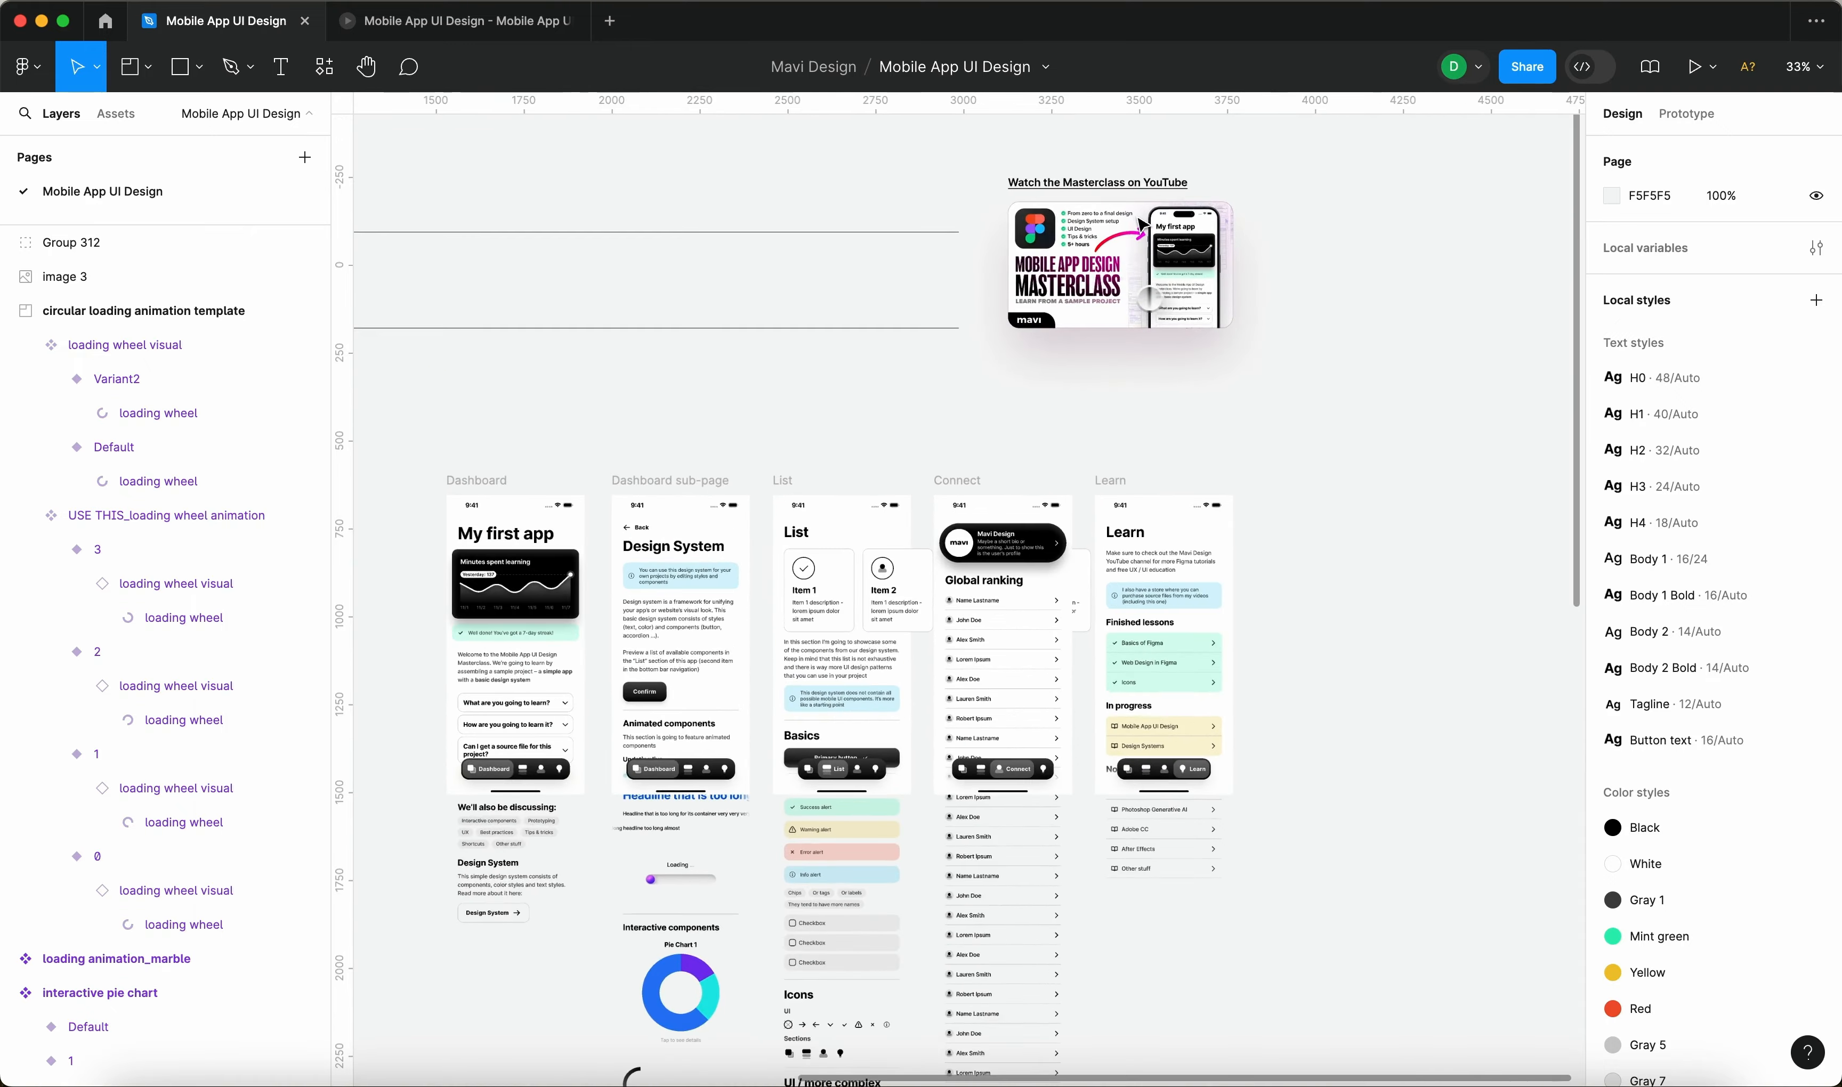
pyautogui.scroll(6, 1141, 224)
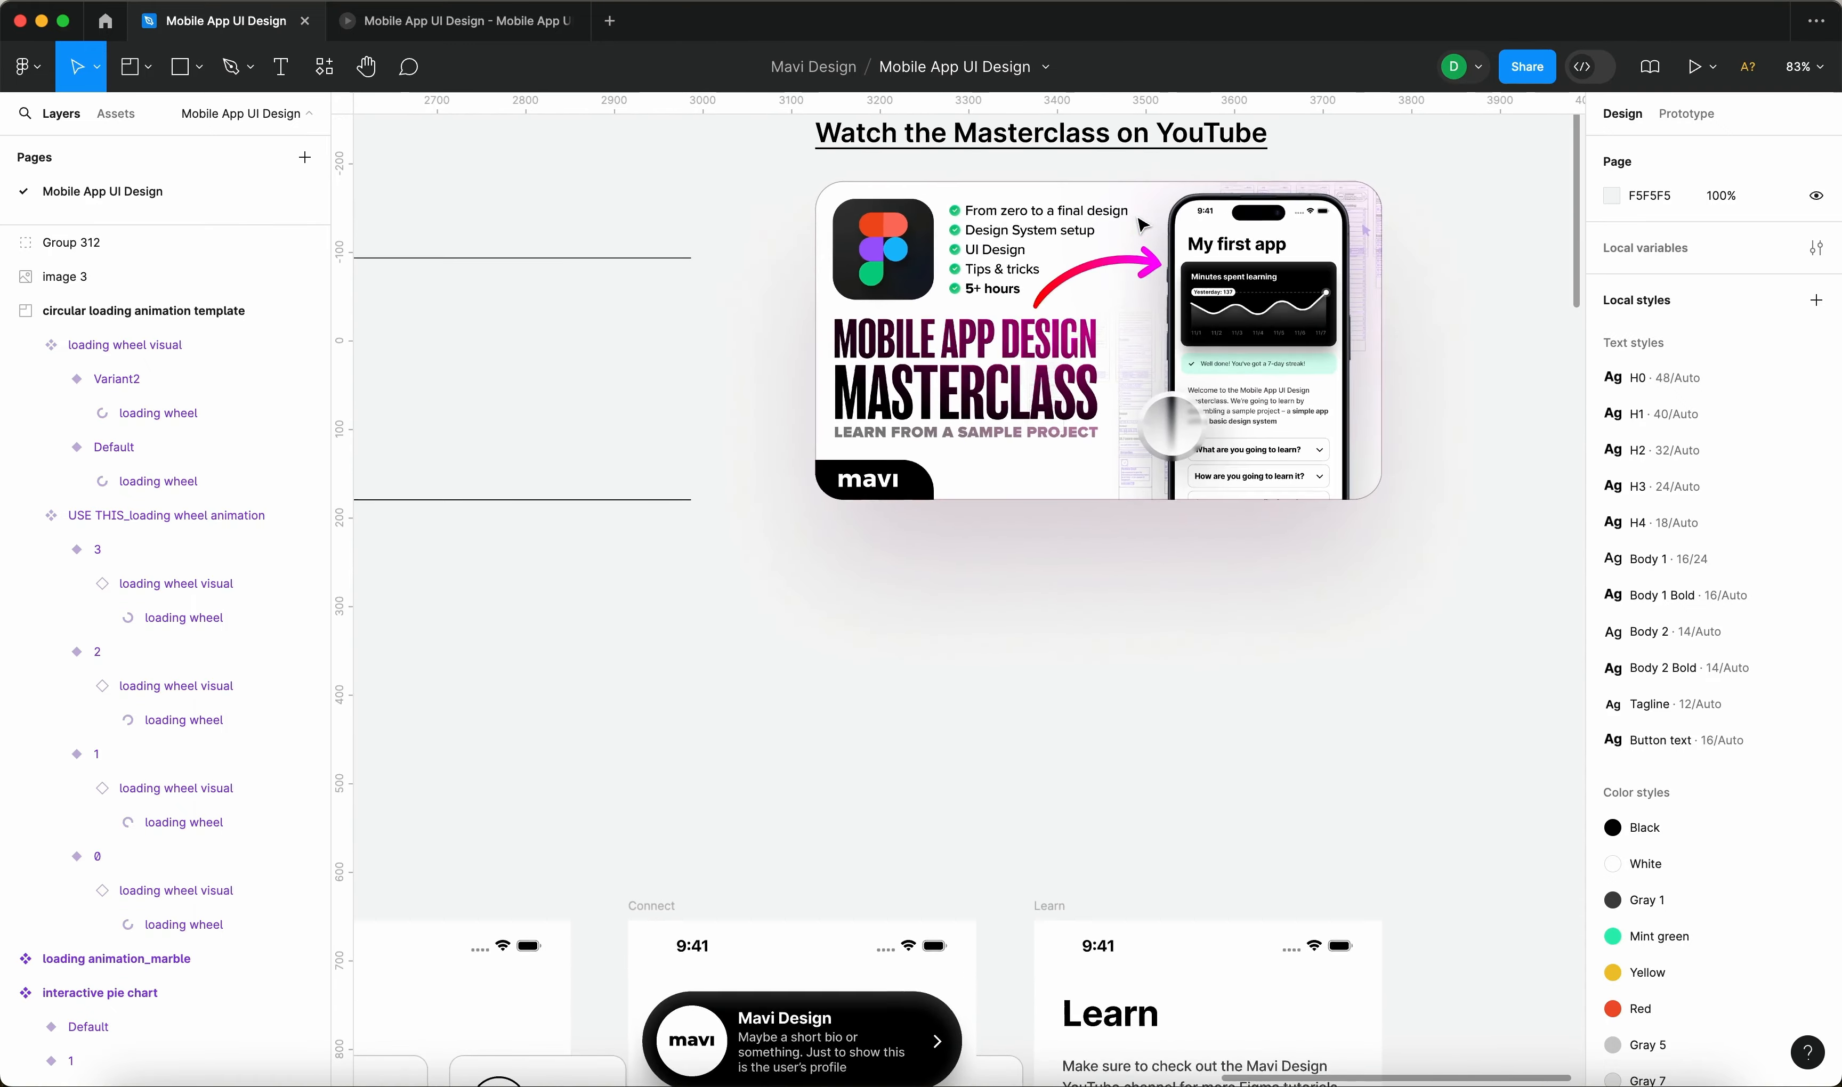
pyautogui.moveTo(1444, 664); pyautogui.dragTo(670, 292)
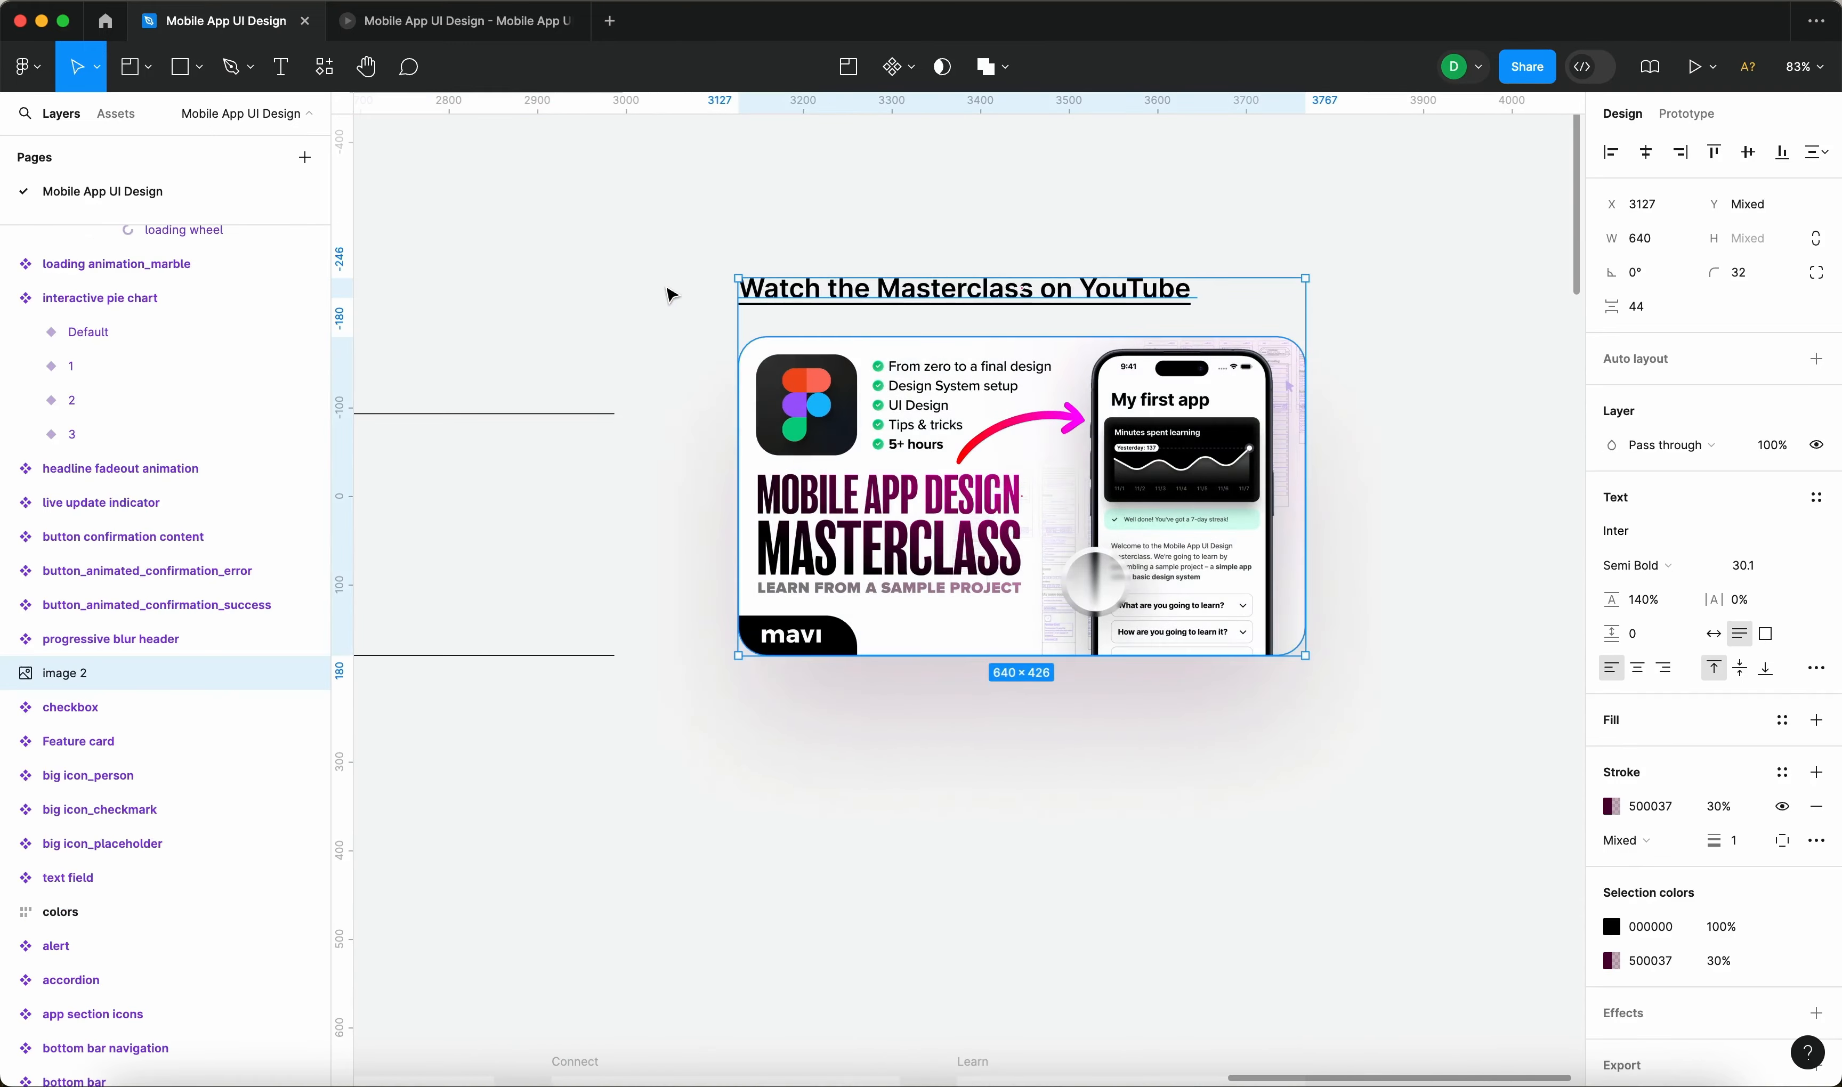
pyautogui.click(671, 298)
pyautogui.scroll(-5, 671, 298)
pyautogui.scroll(-4, 632, 461)
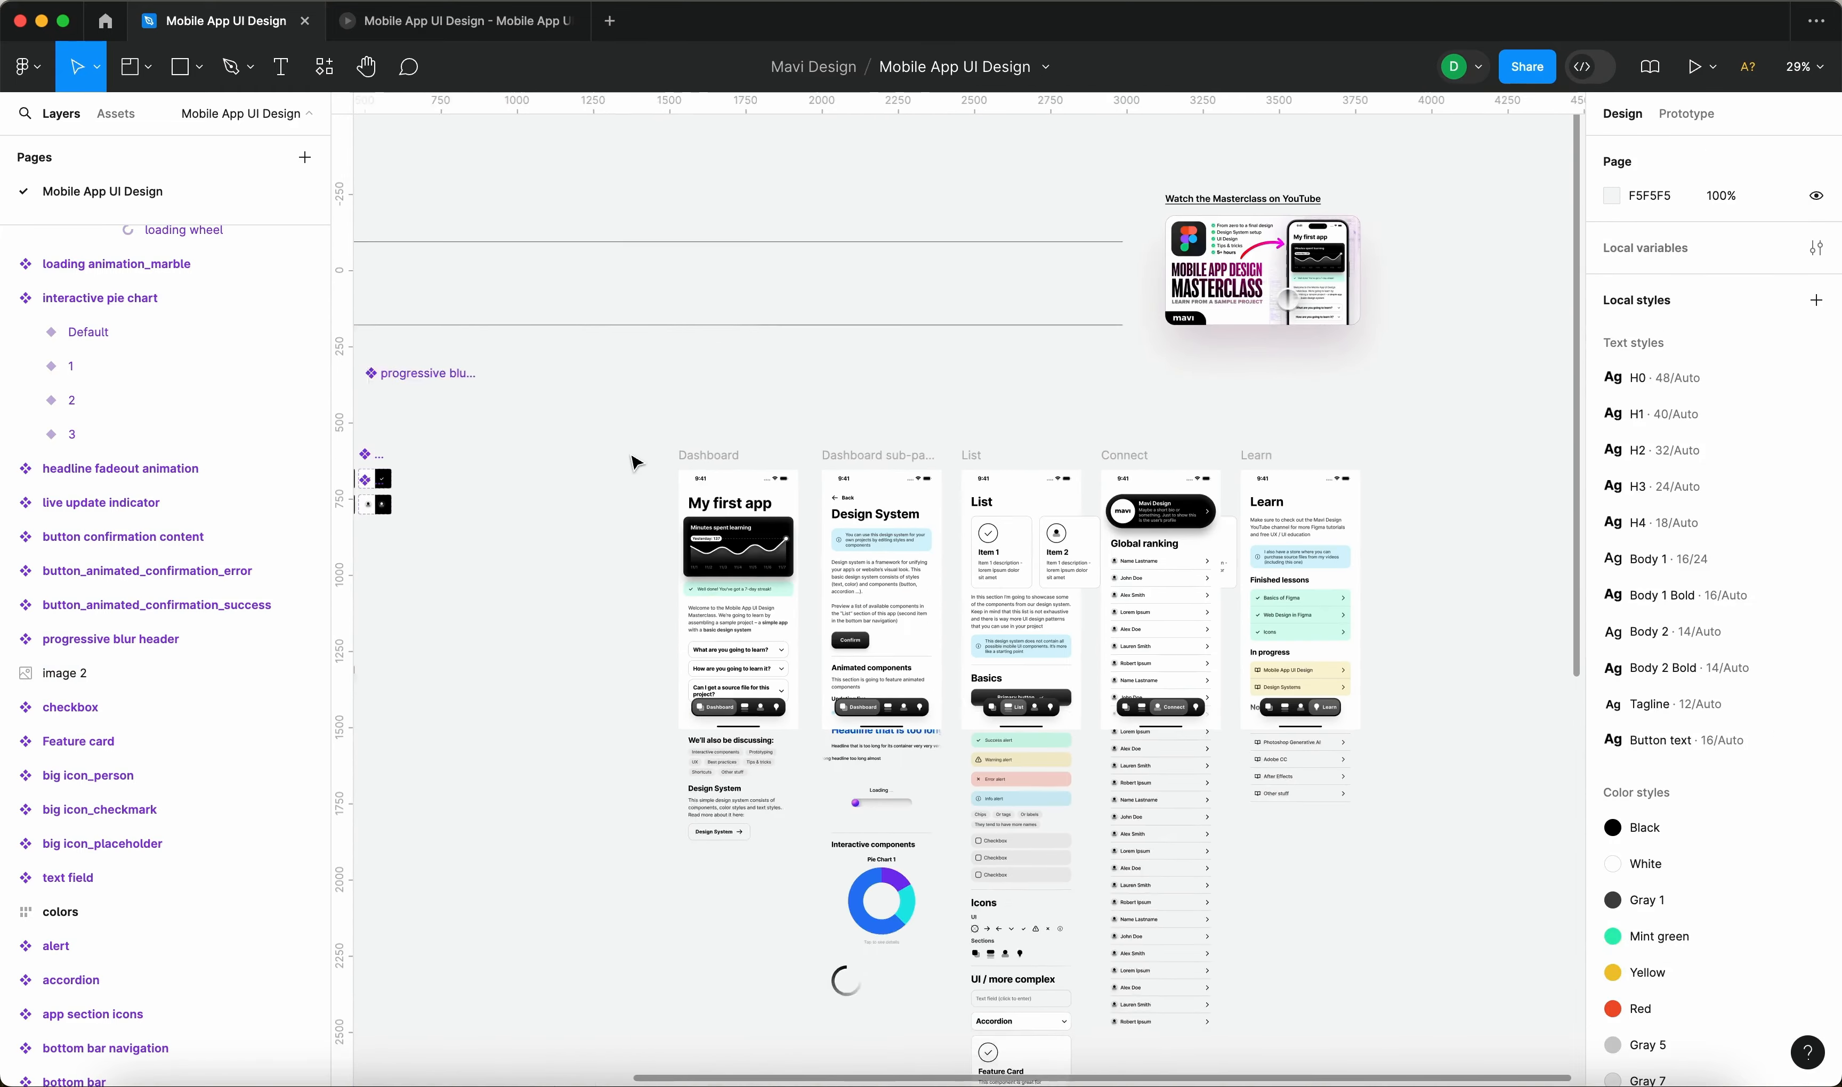
pyautogui.hscroll(-5, 633, 463)
pyautogui.scroll(-2, 632, 463)
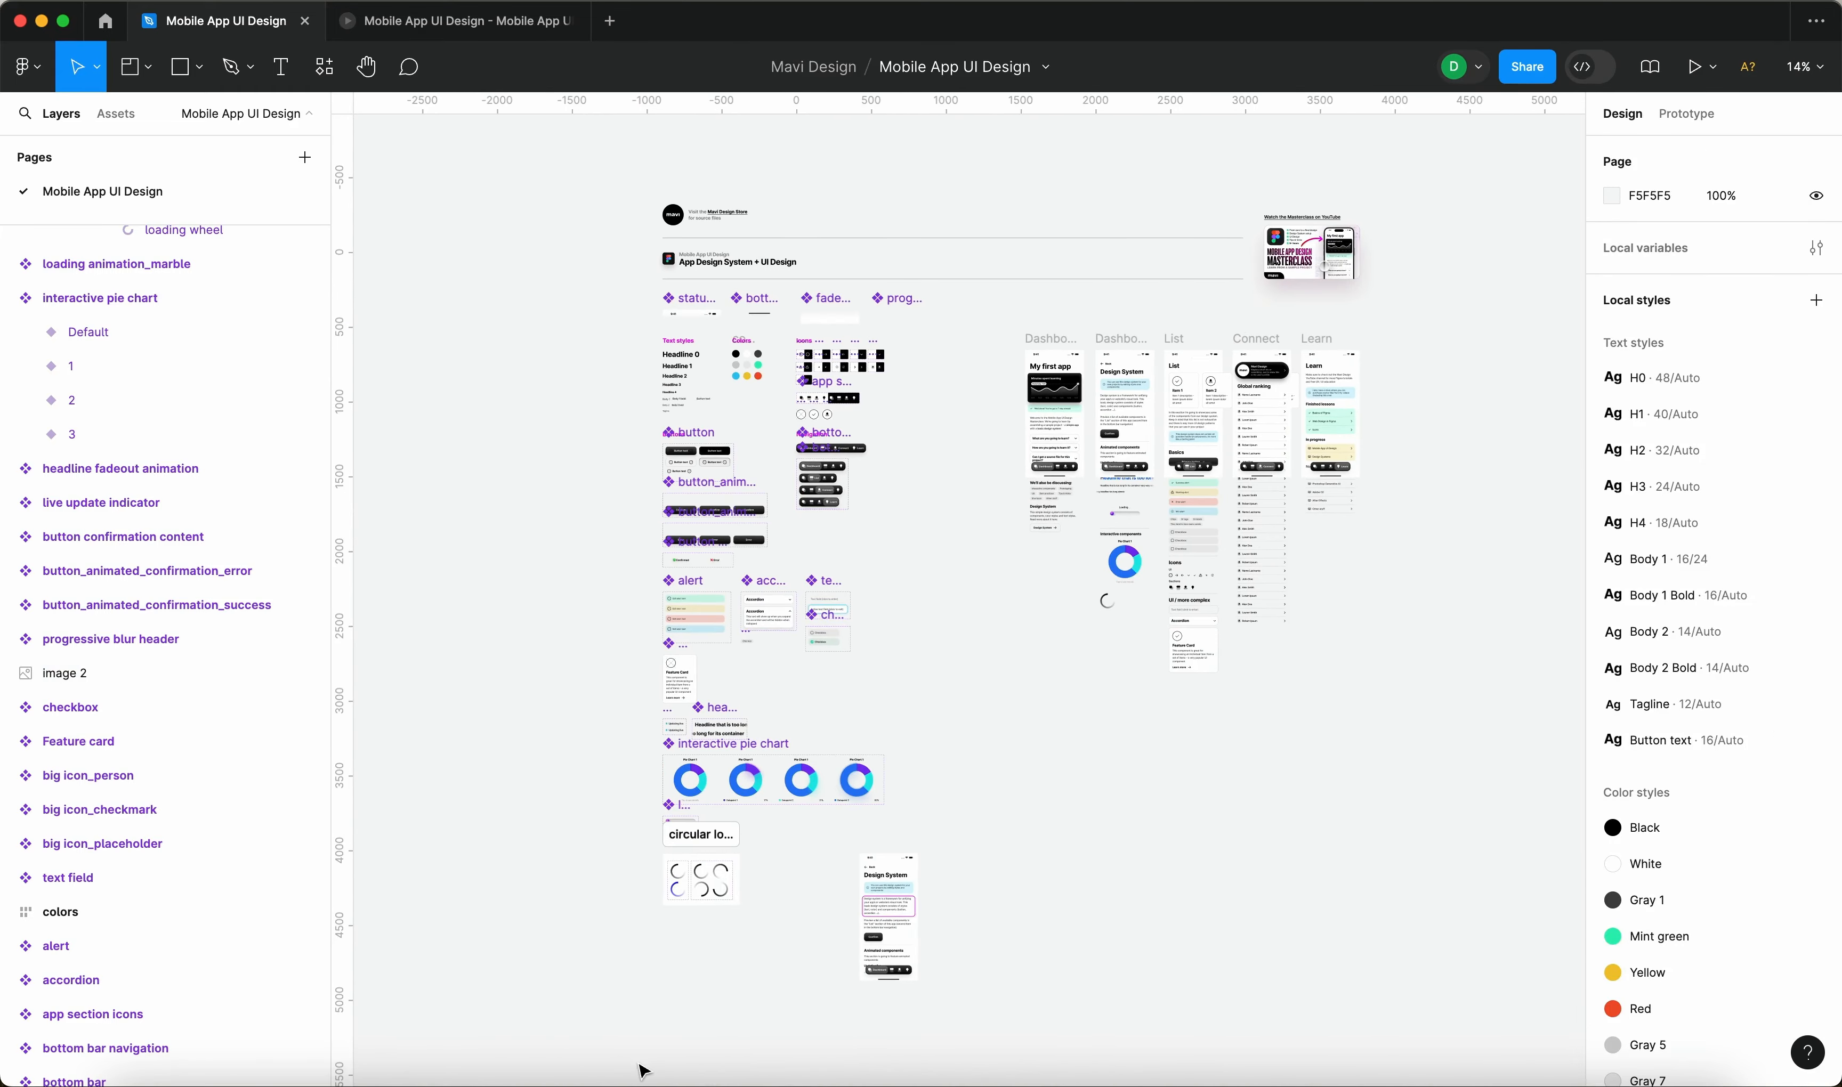
pyautogui.moveTo(1466, 1050); pyautogui.dragTo(604, 210)
pyautogui.click(552, 470)
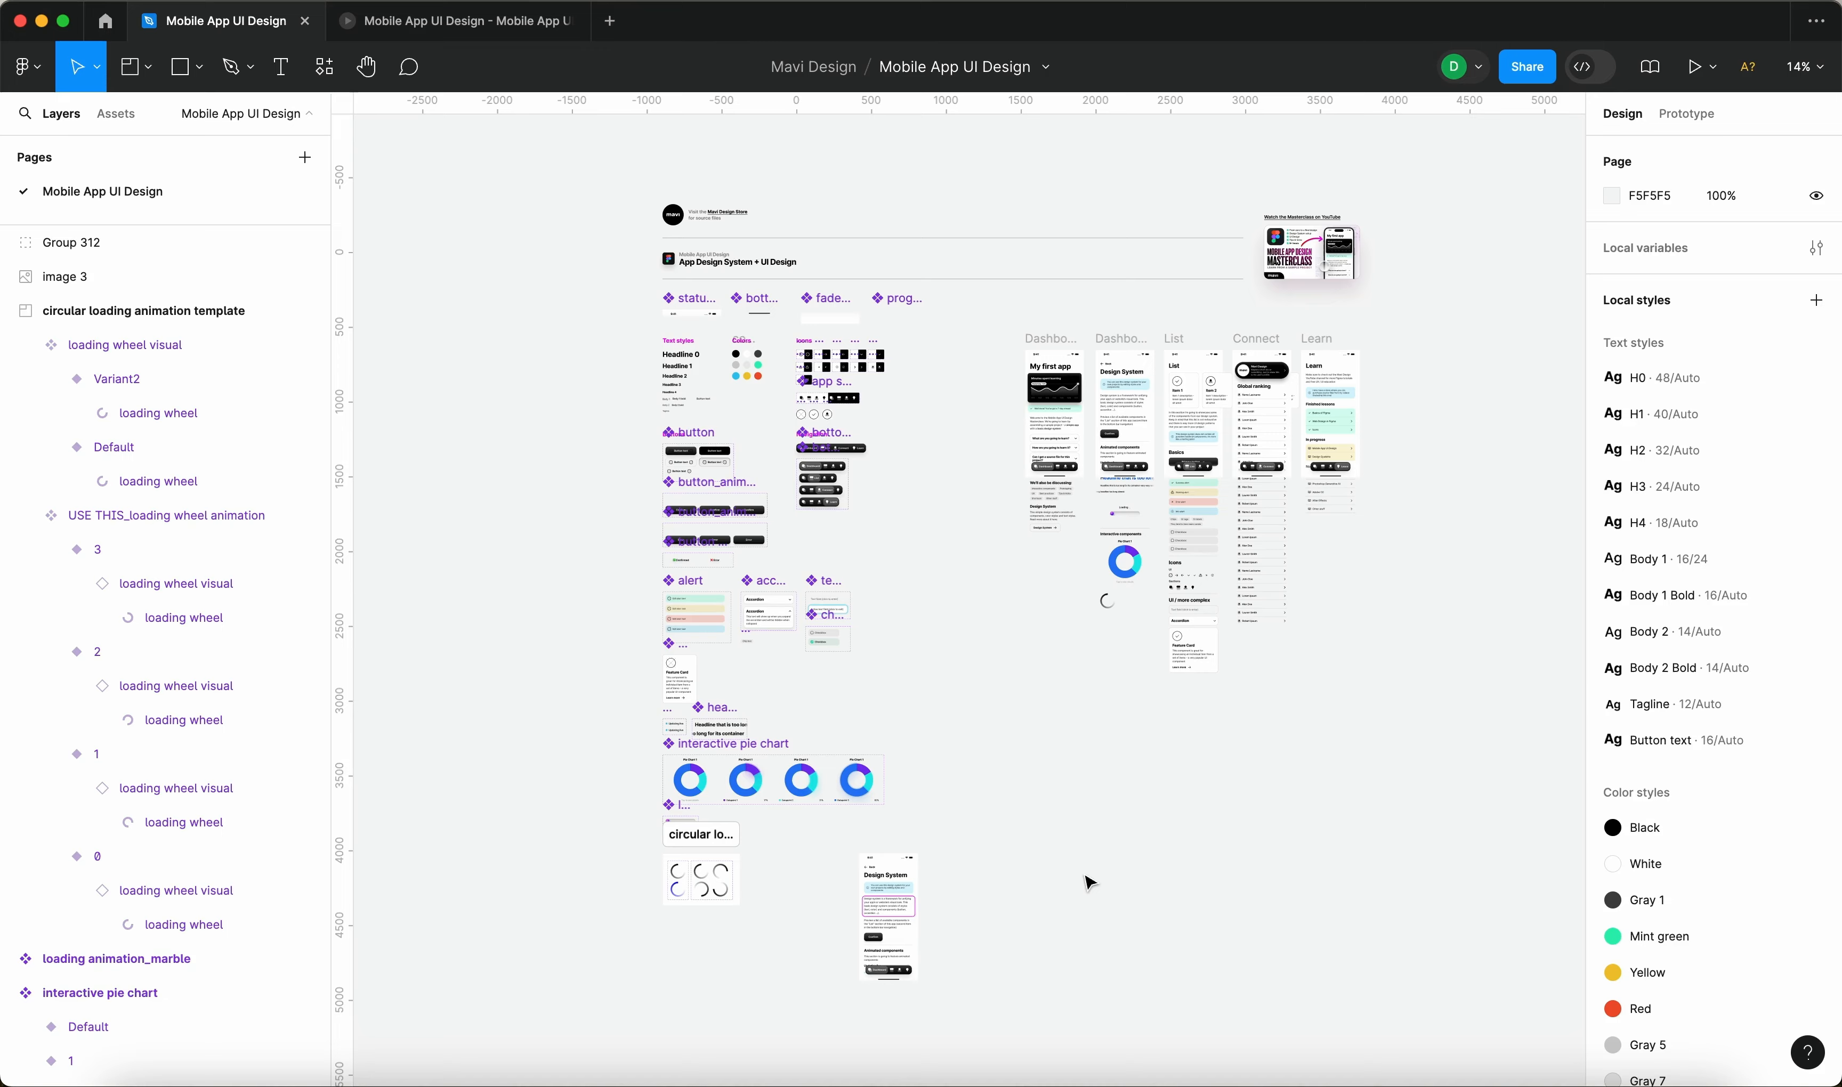
# Draw a frame about 202 × 90 in the empty area beside the Design System screen and set its corner radius to 8.
pyautogui.scroll(10, 783, 945)
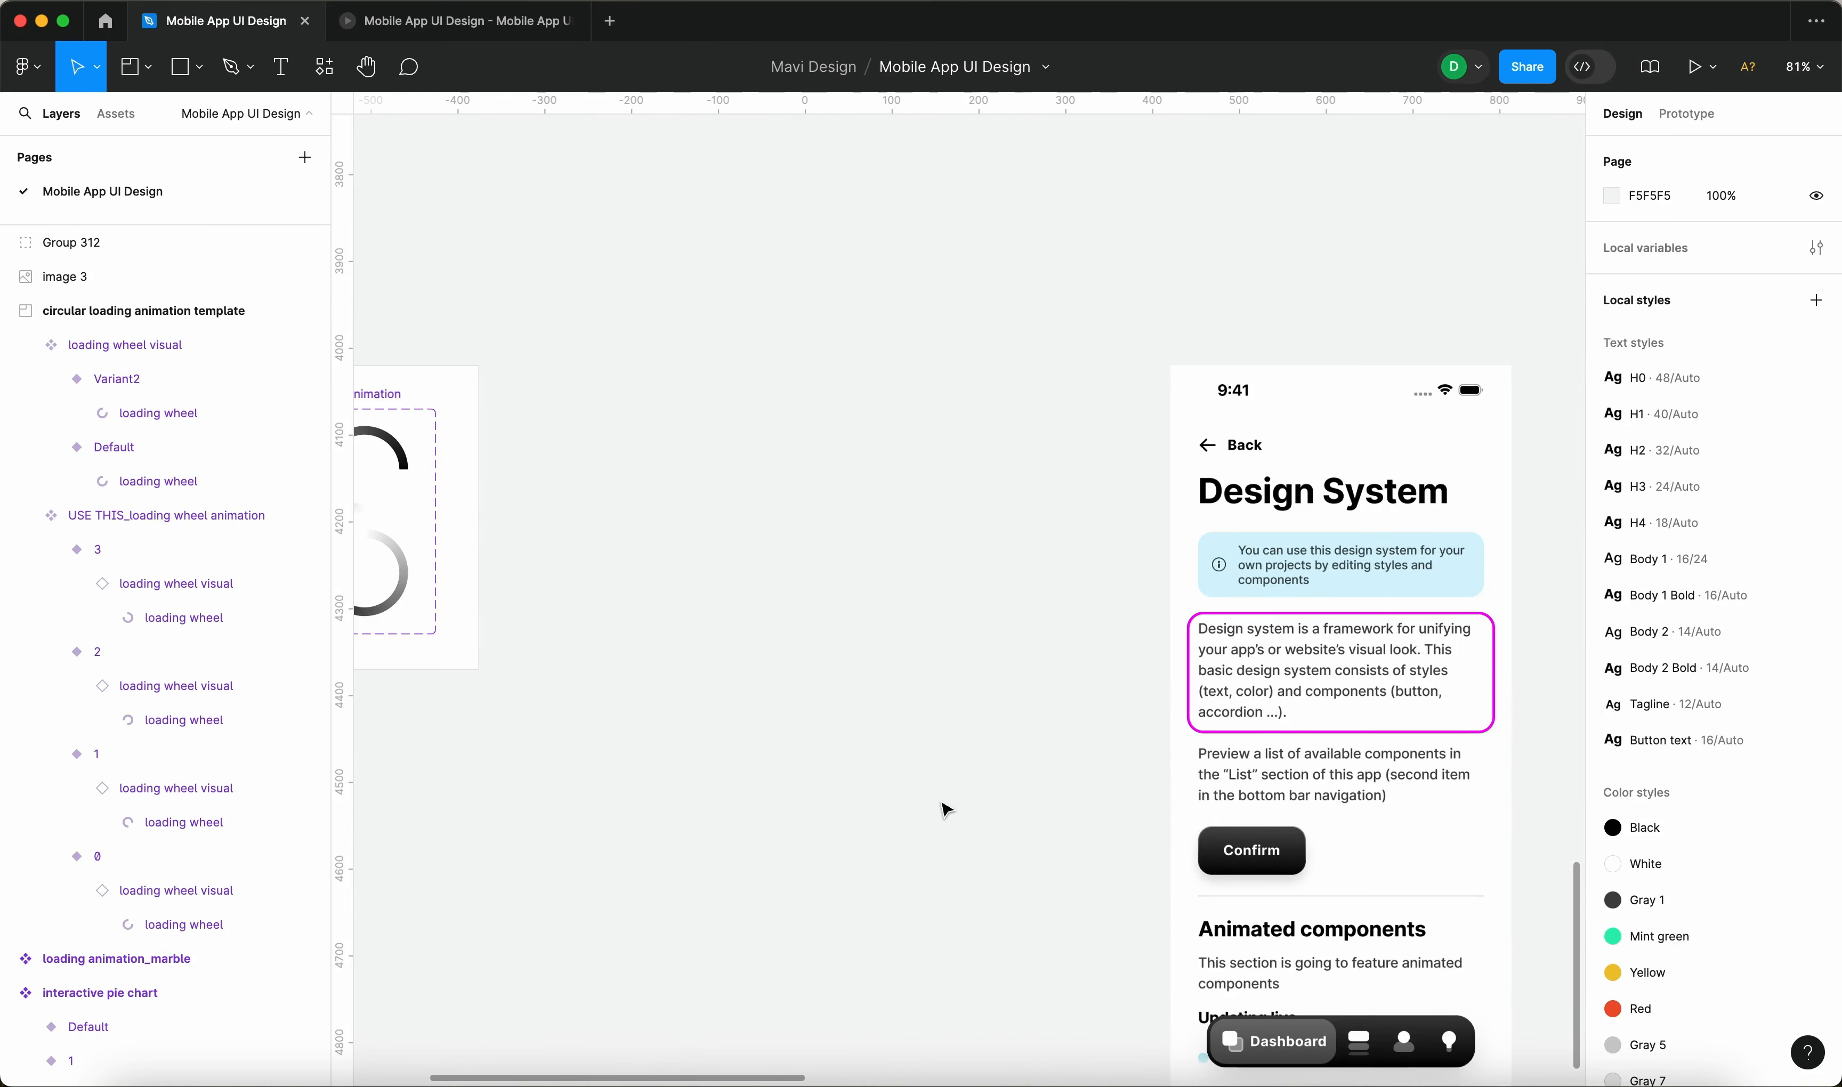
pyautogui.scroll(-4, 944, 809)
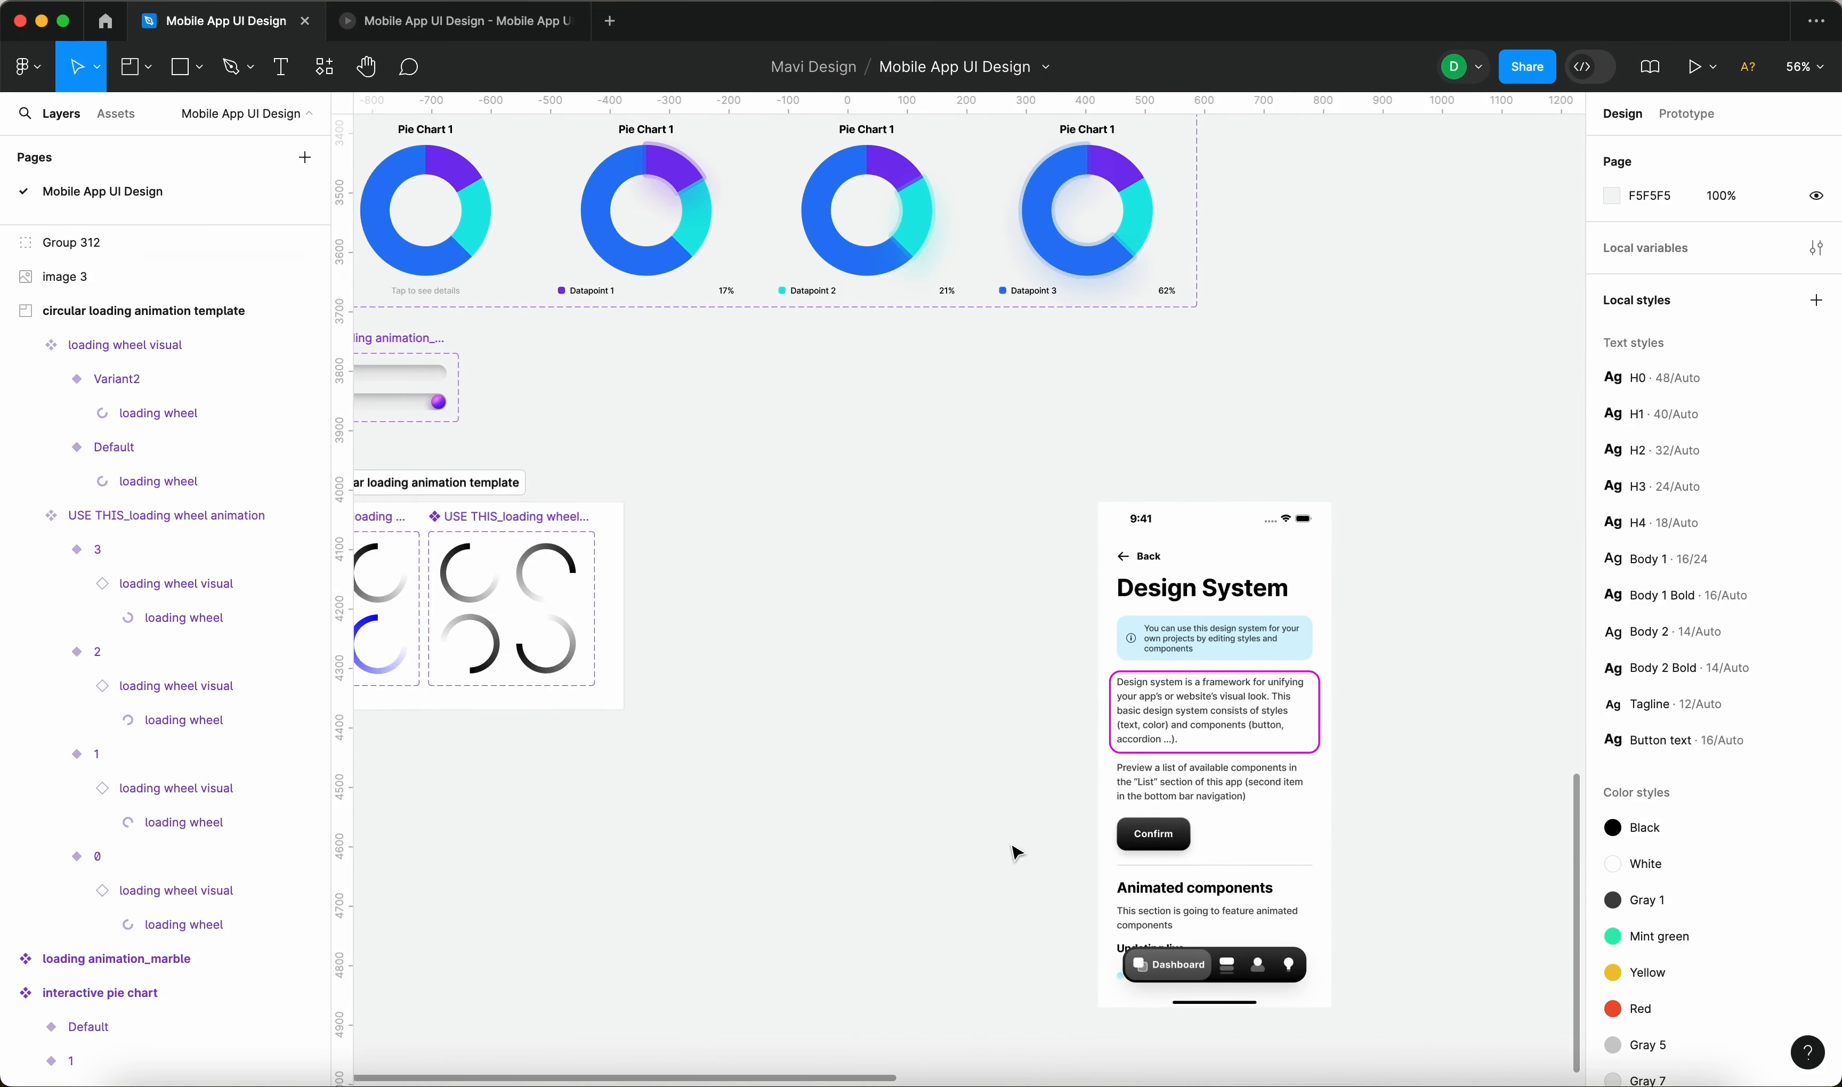
pyautogui.scroll(4, 970, 806)
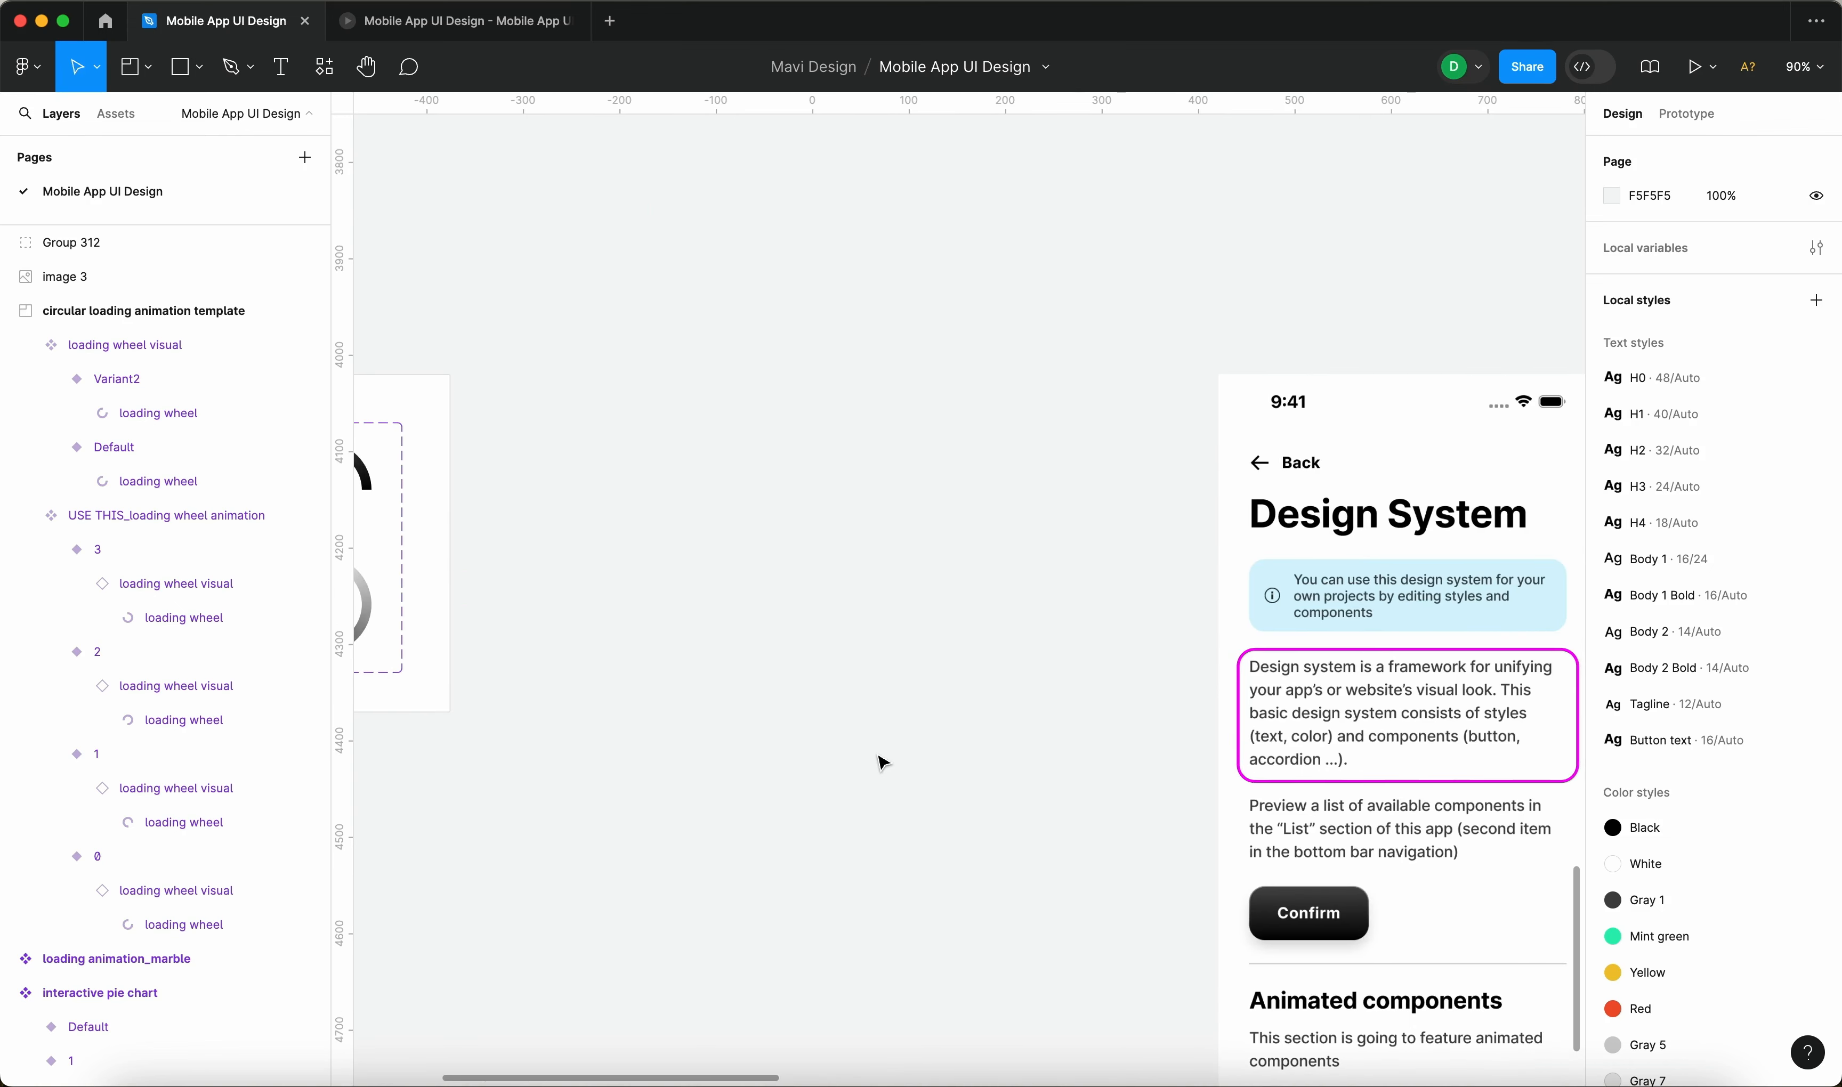
pyautogui.press('f')
pyautogui.moveTo(670, 456); pyautogui.dragTo(865, 545)
pyautogui.click(1763, 317)
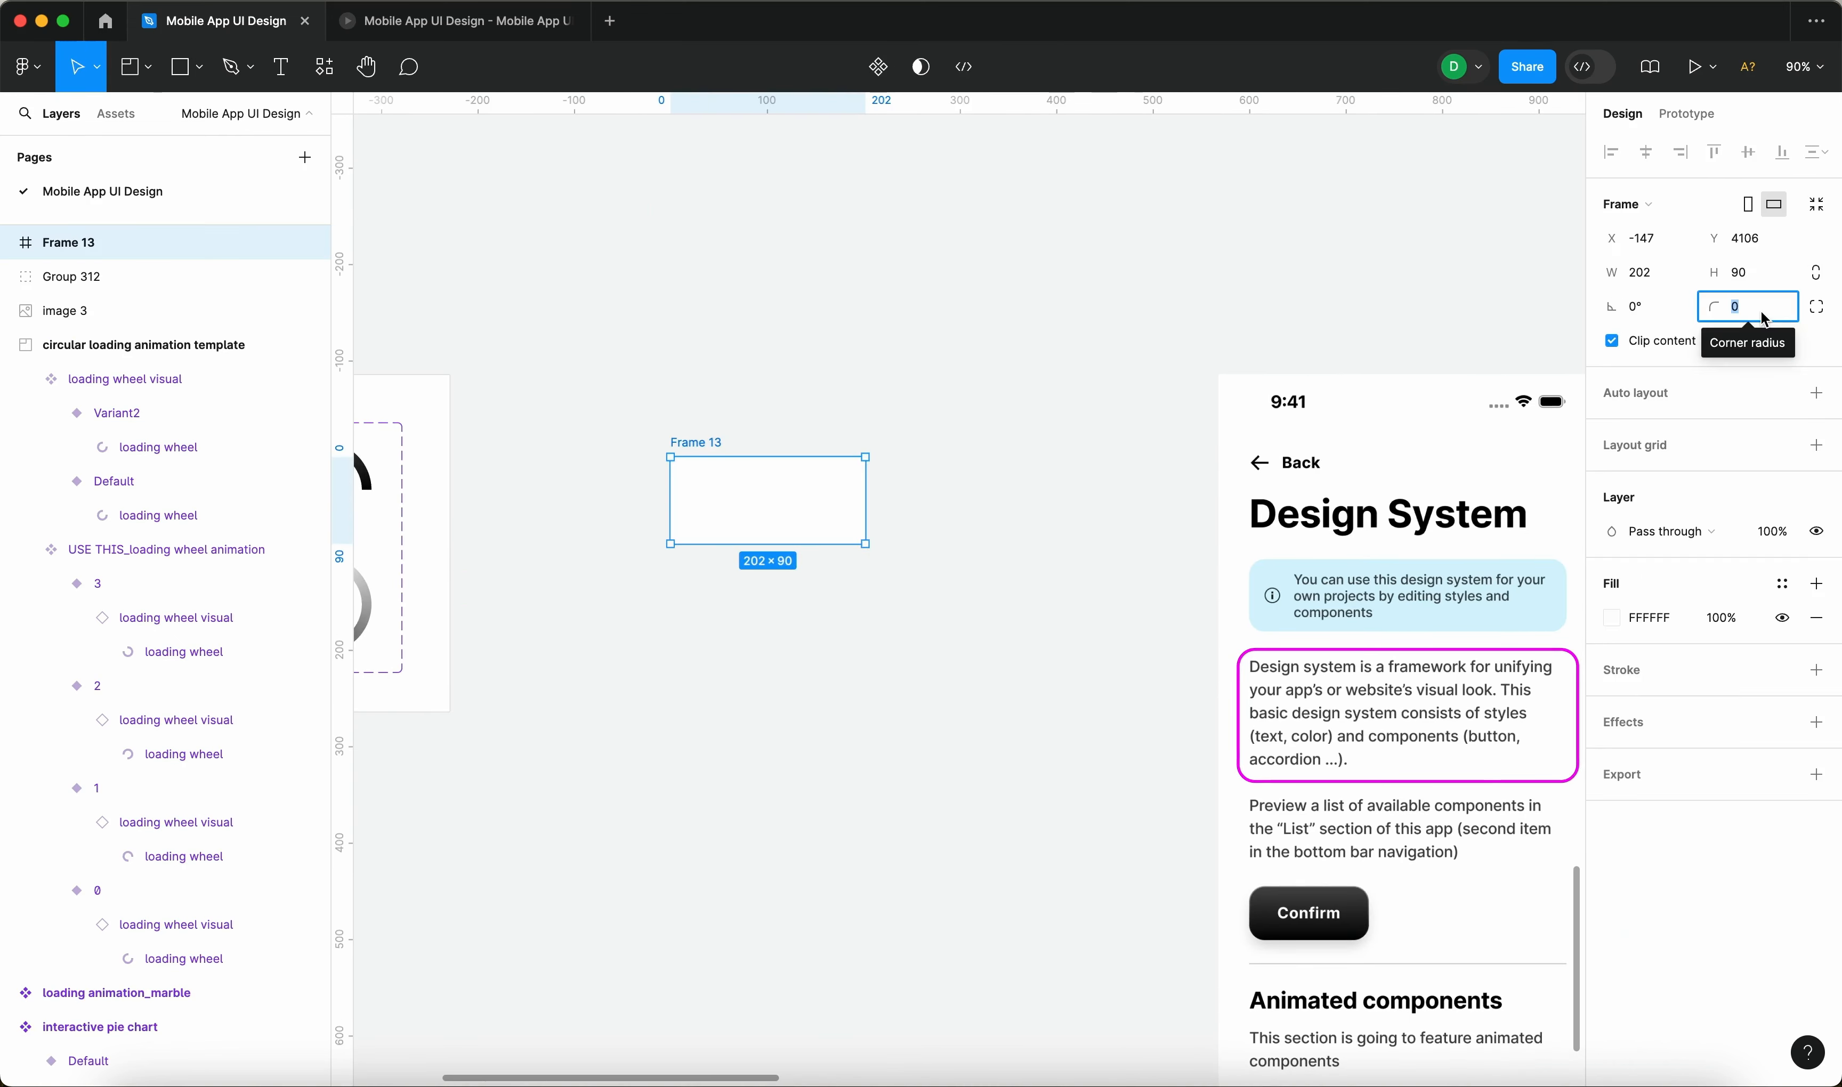
pyautogui.hotkey('shift', 'Up')
pyautogui.press('Down')
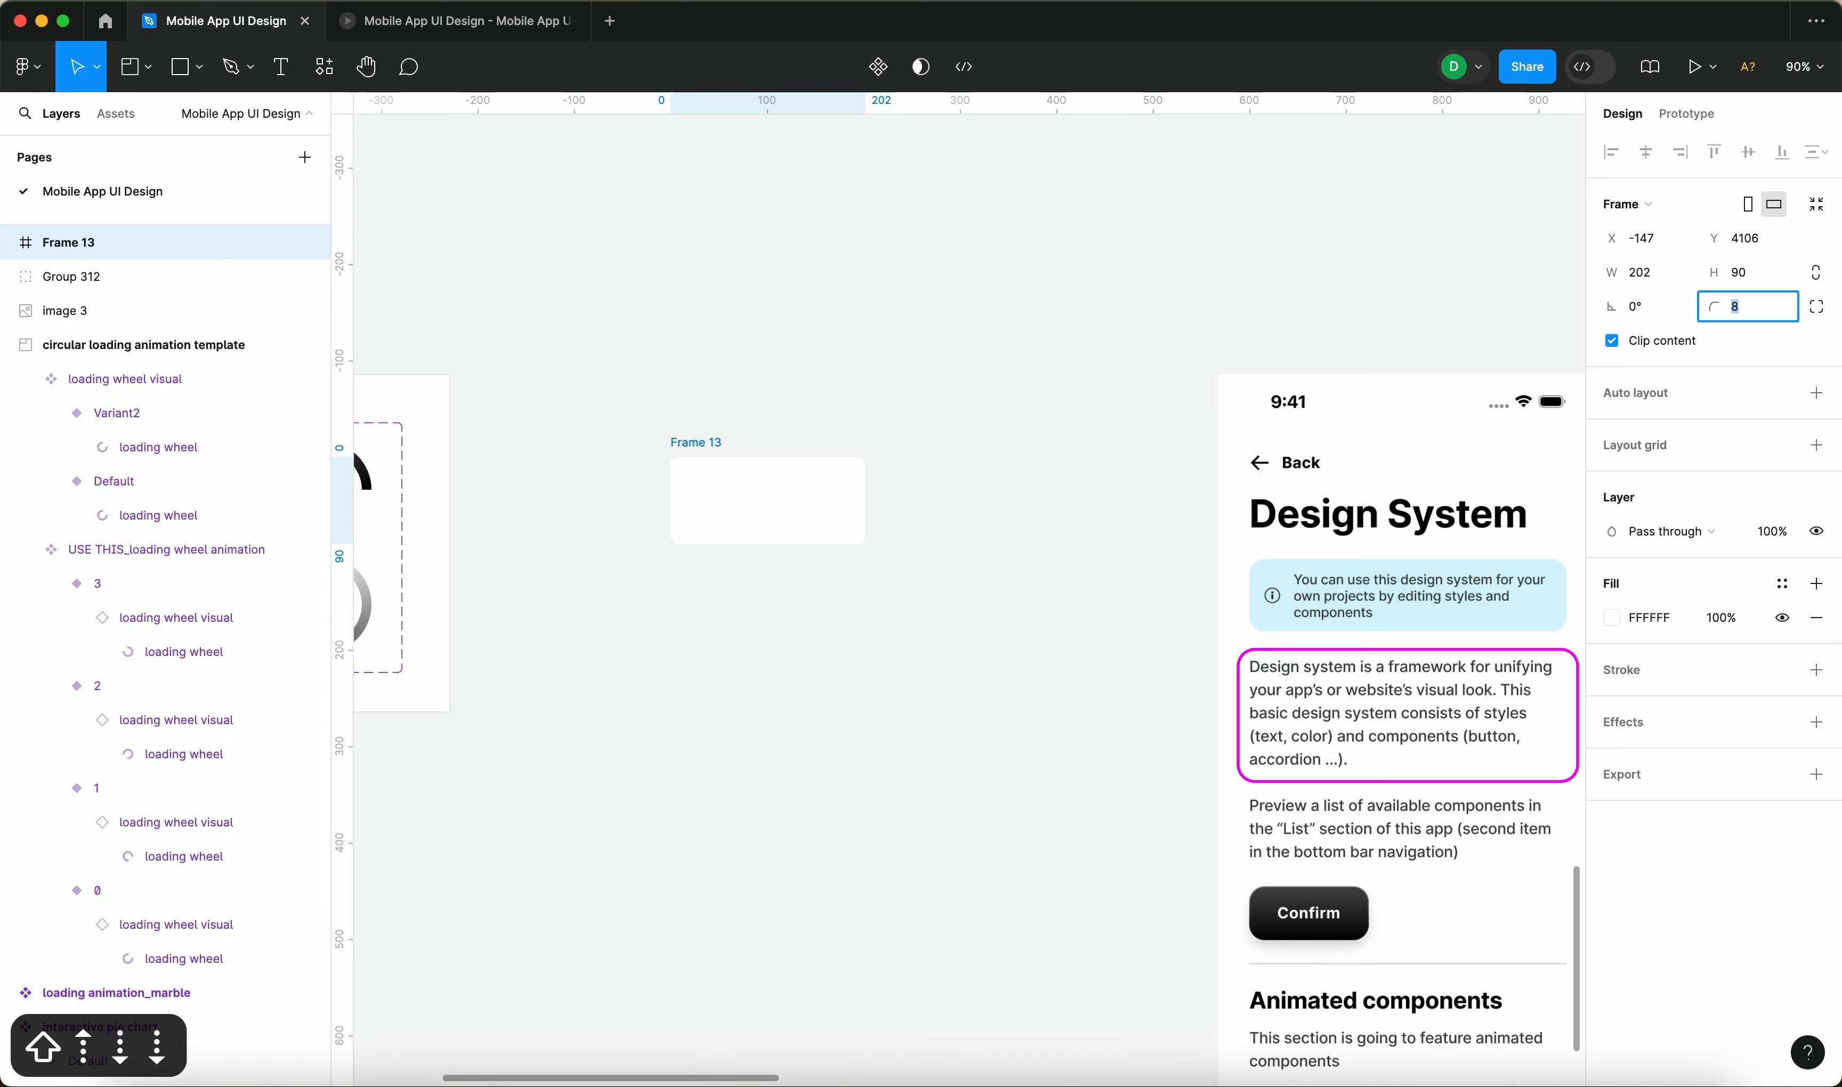
pyautogui.press('Return')
pyautogui.click(1016, 516)
# Give the new frame a stroke using the Descriptive Magenta library colour.
pyautogui.click(851, 498)
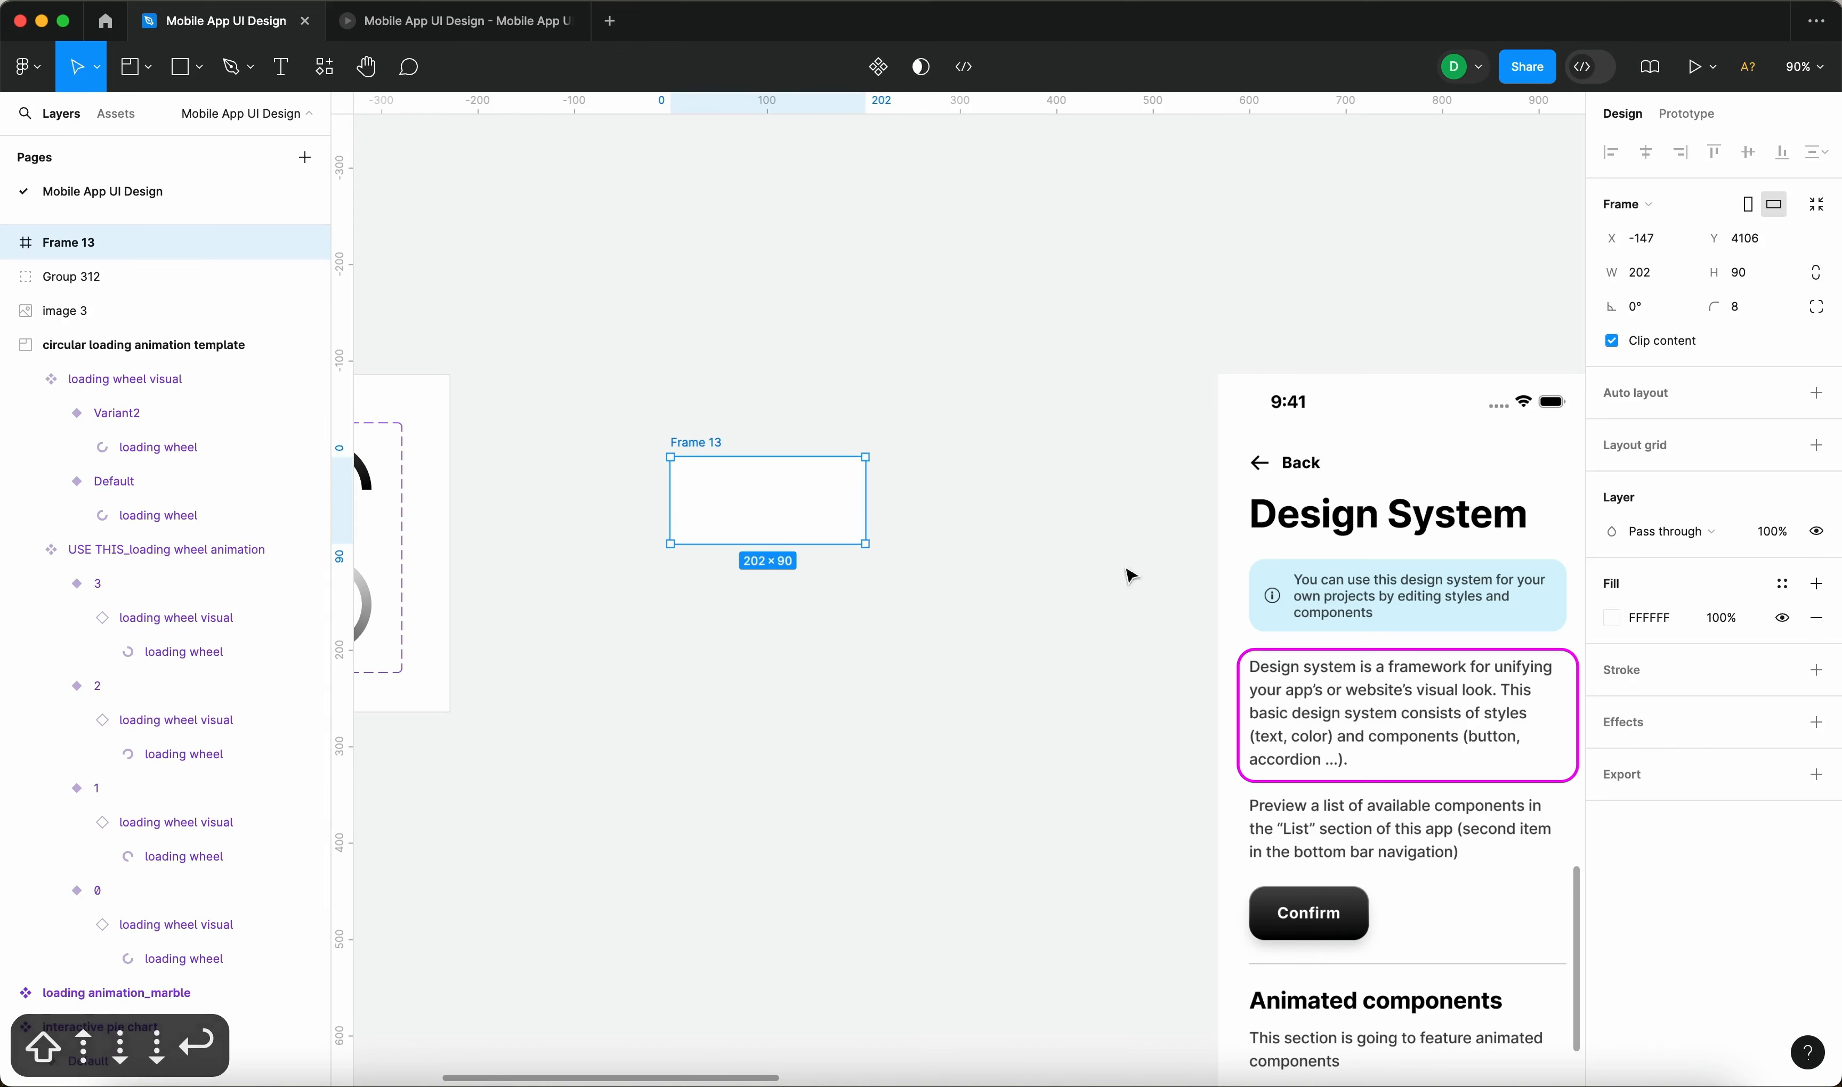
pyautogui.click(1785, 676)
pyautogui.scroll(-2, 1463, 1000)
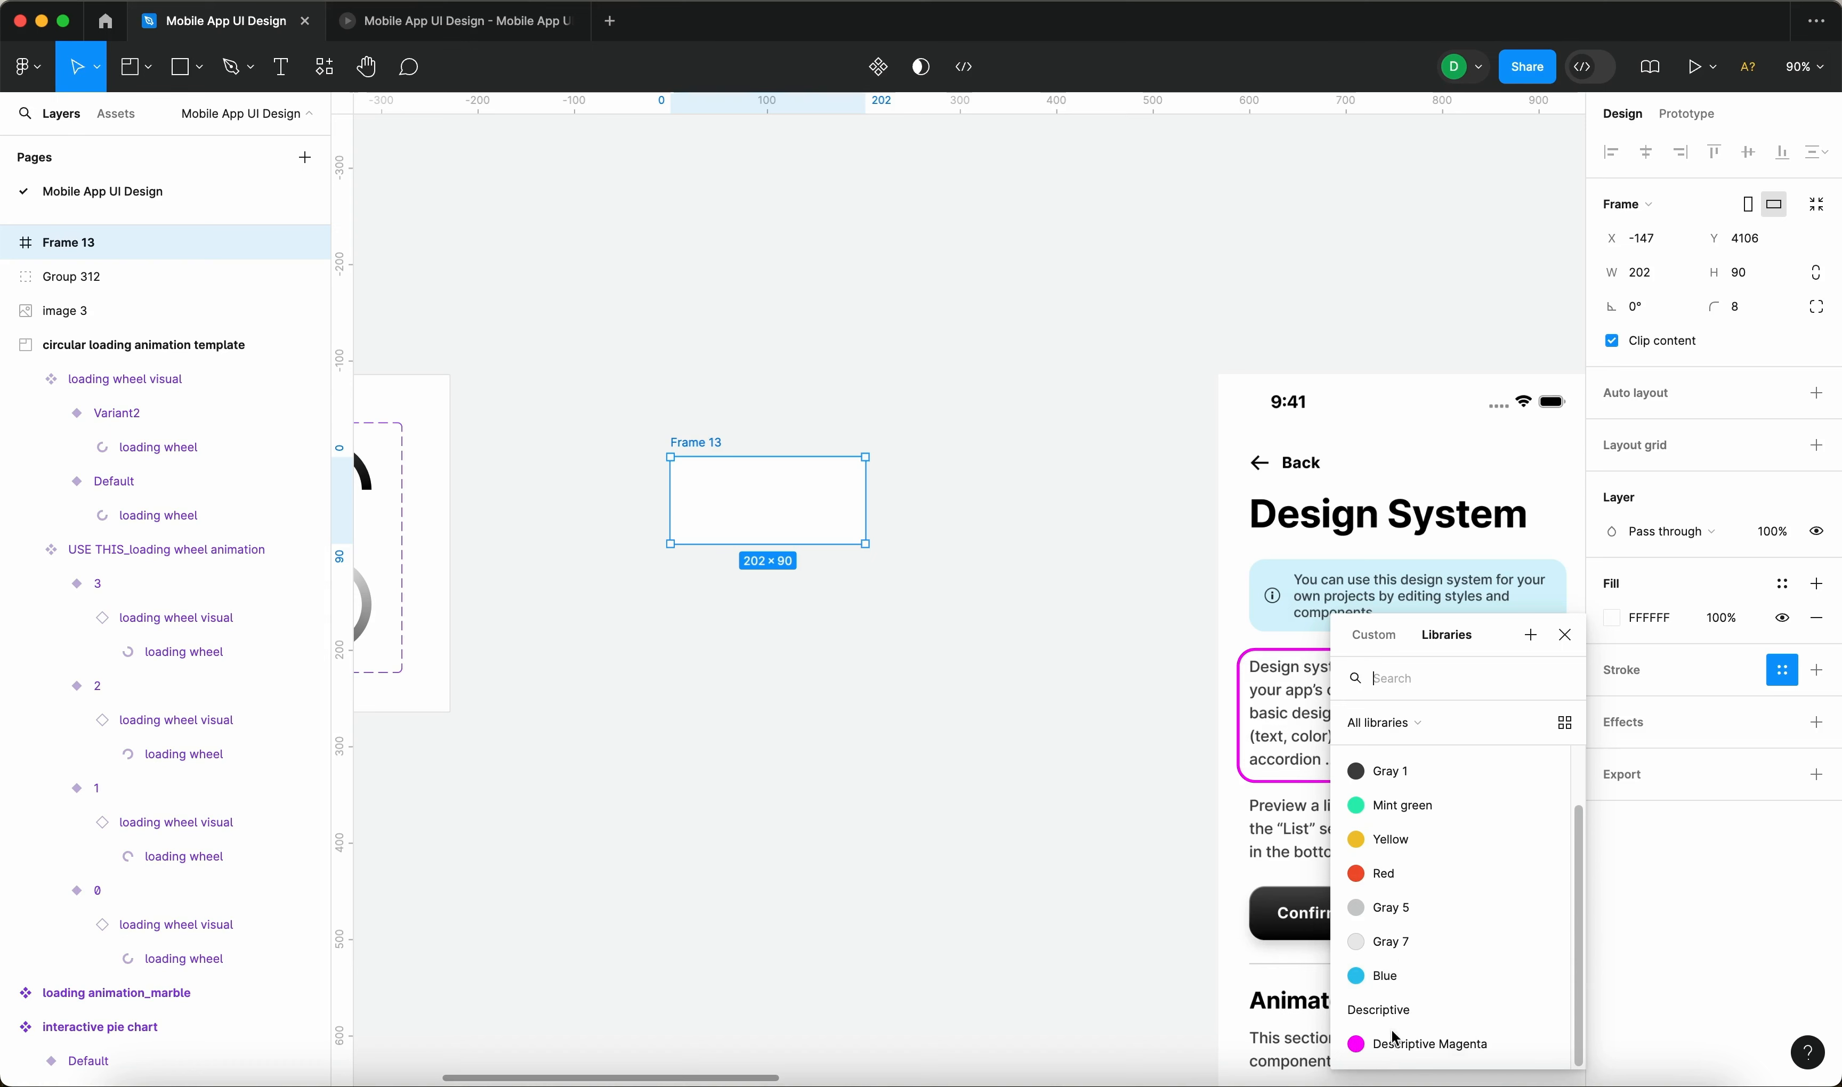
pyautogui.click(1398, 1039)
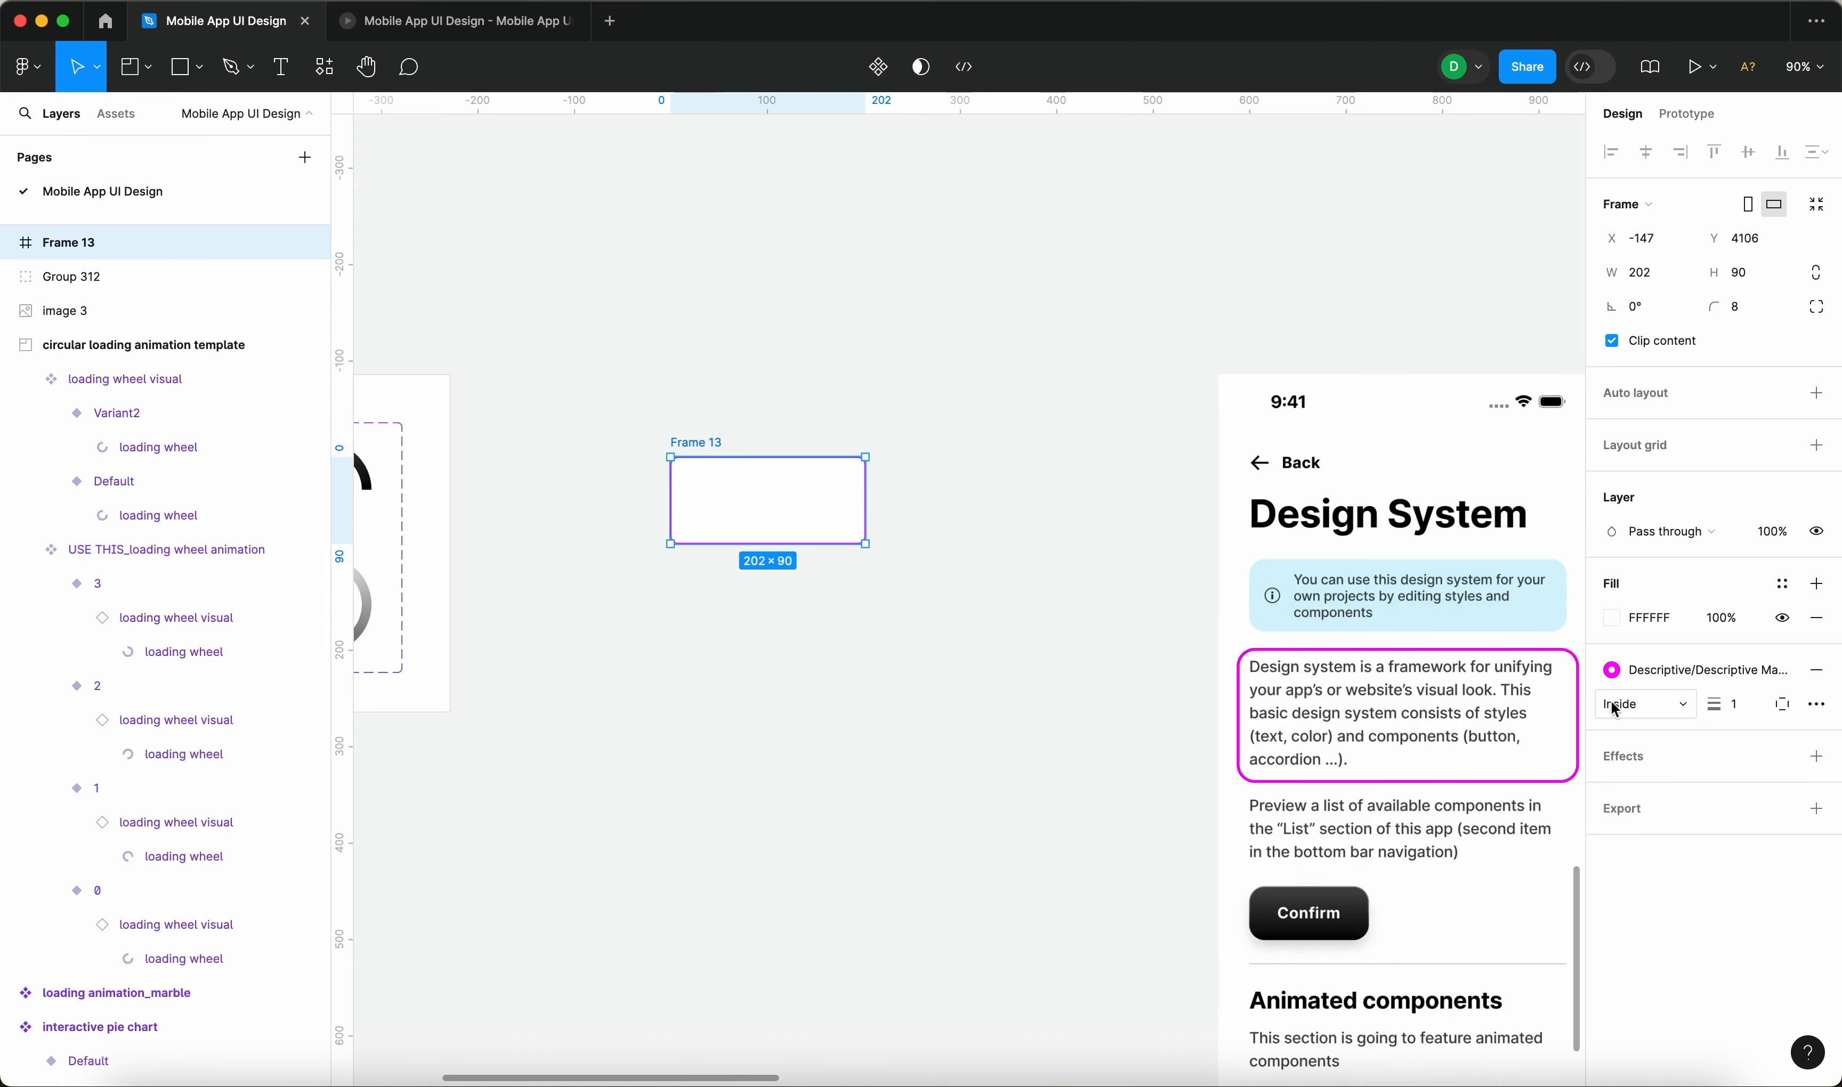
# Set the frame's stroke position to Outside and its thickness to 4.
pyautogui.click(1629, 714)
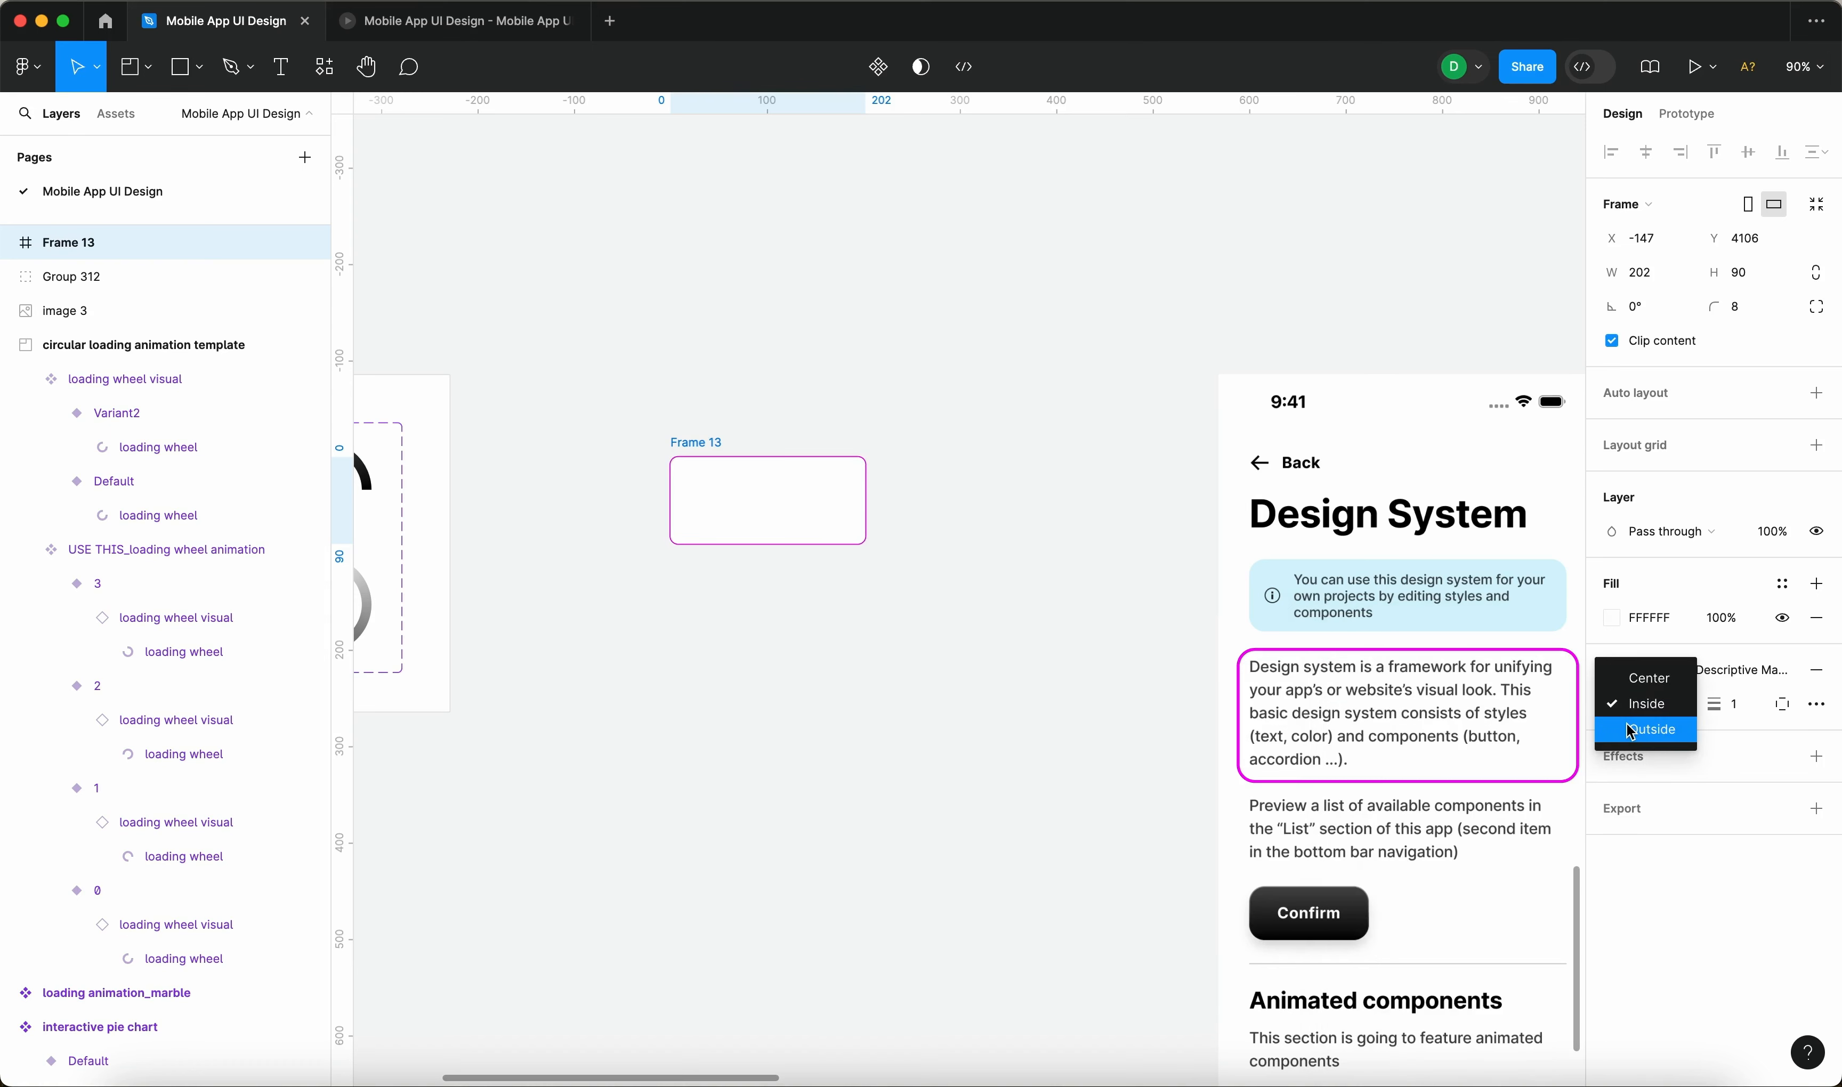
pyautogui.click(1629, 729)
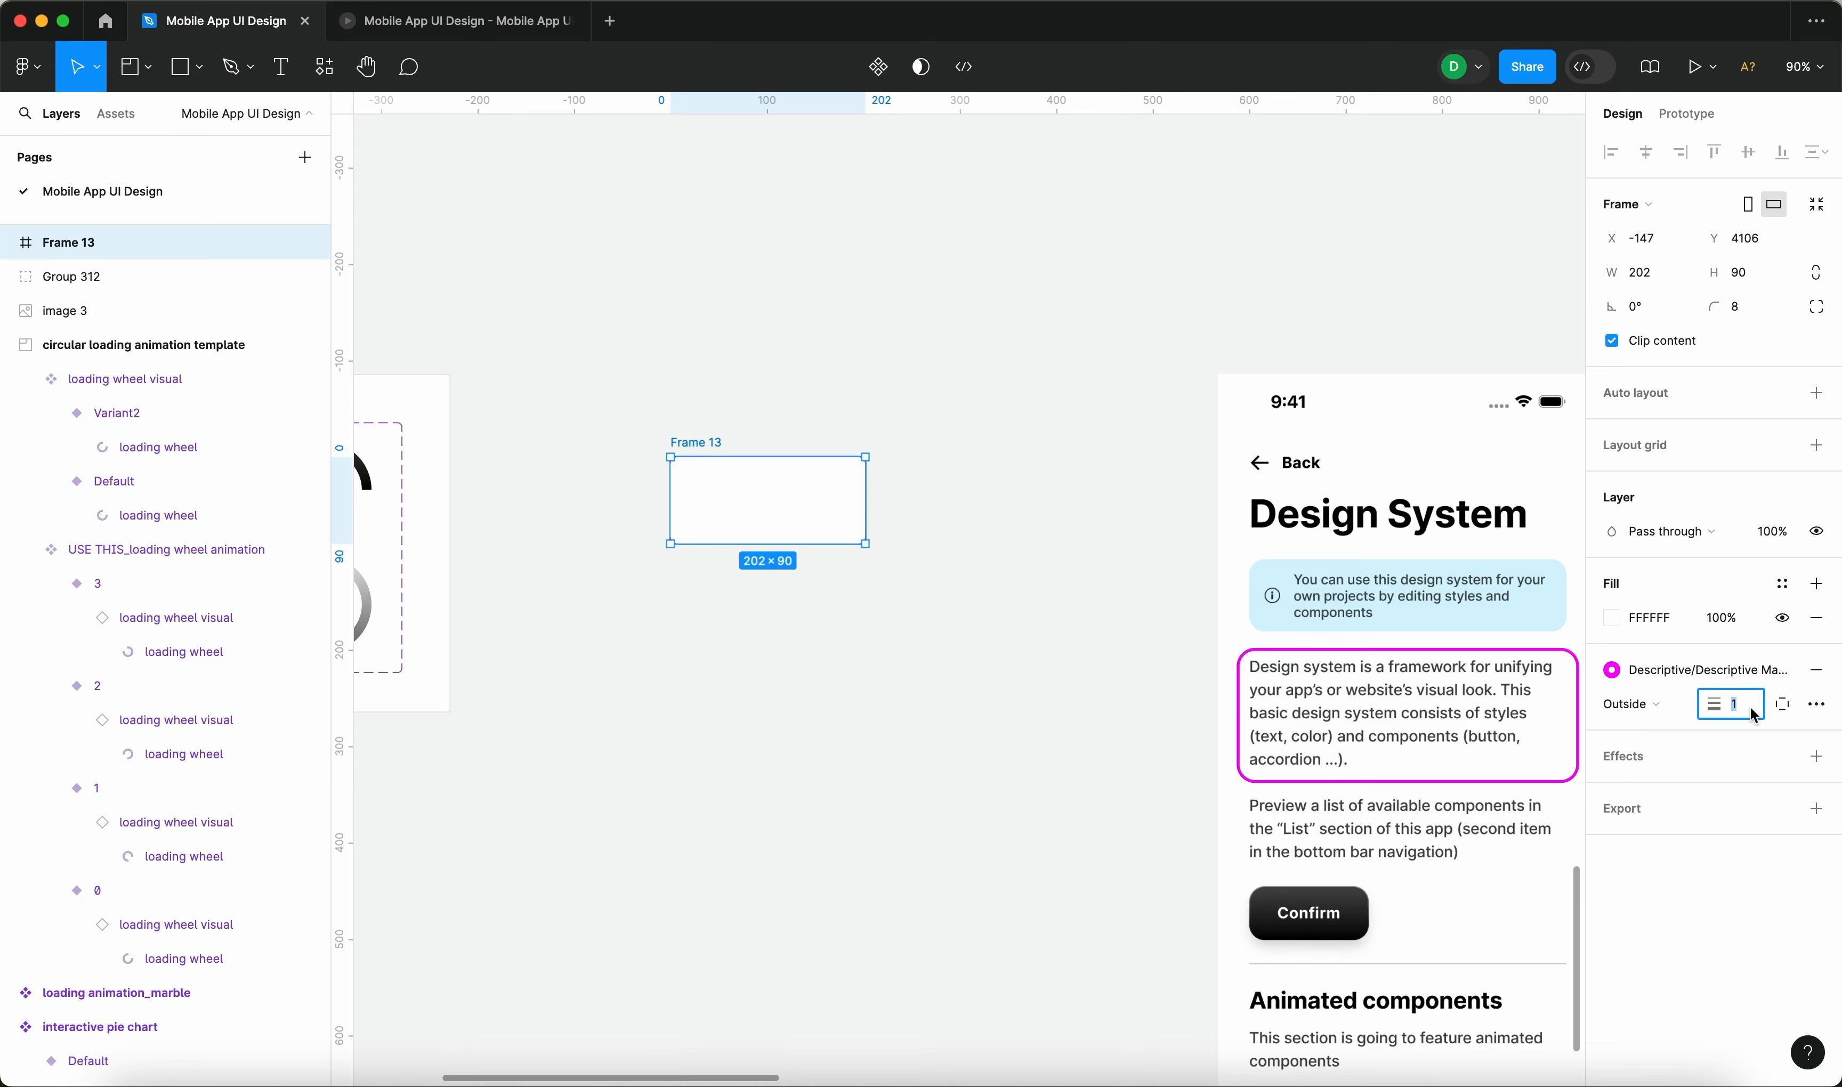
pyautogui.press('Up')
pyautogui.press('Up')
pyautogui.press('Up')
pyautogui.press('Down')
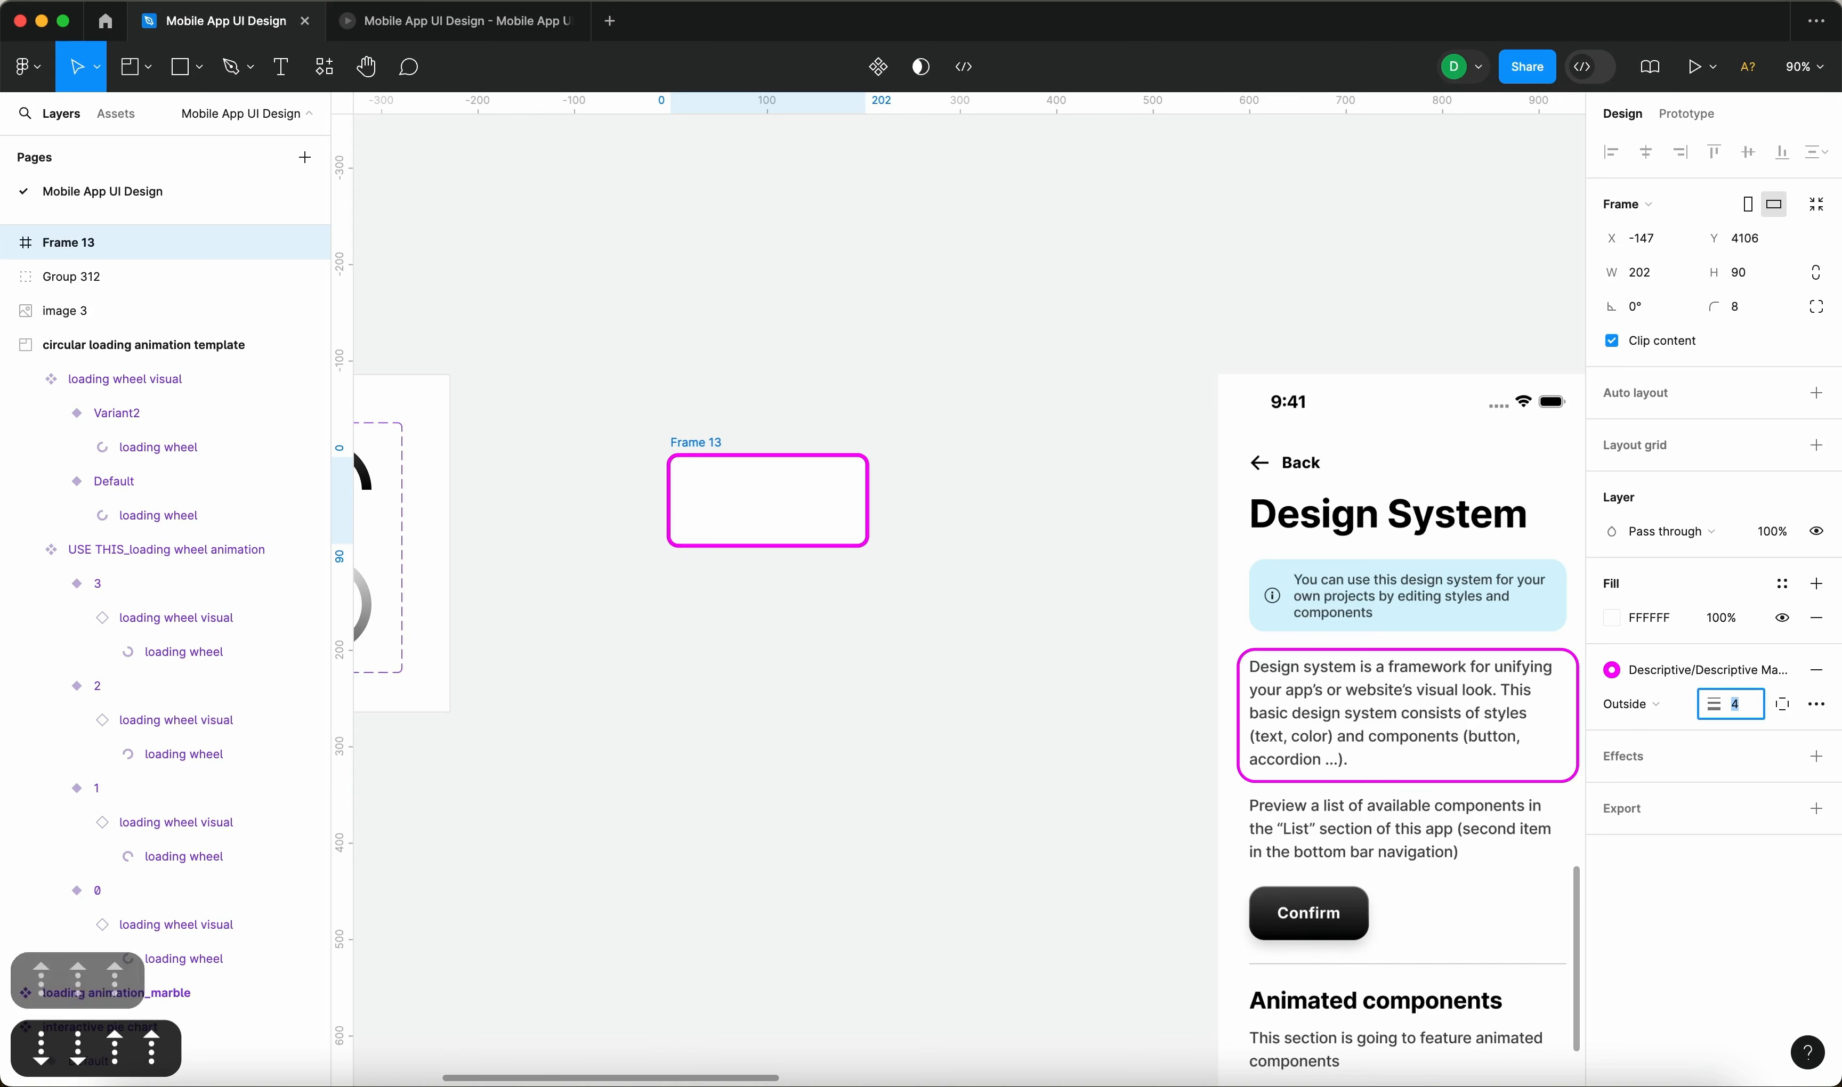
pyautogui.click(580, 609)
# Turn the magenta-outlined frame into a component and rename it "blinking highlight".
pyautogui.moveTo(694, 460); pyautogui.dragTo(675, 440)
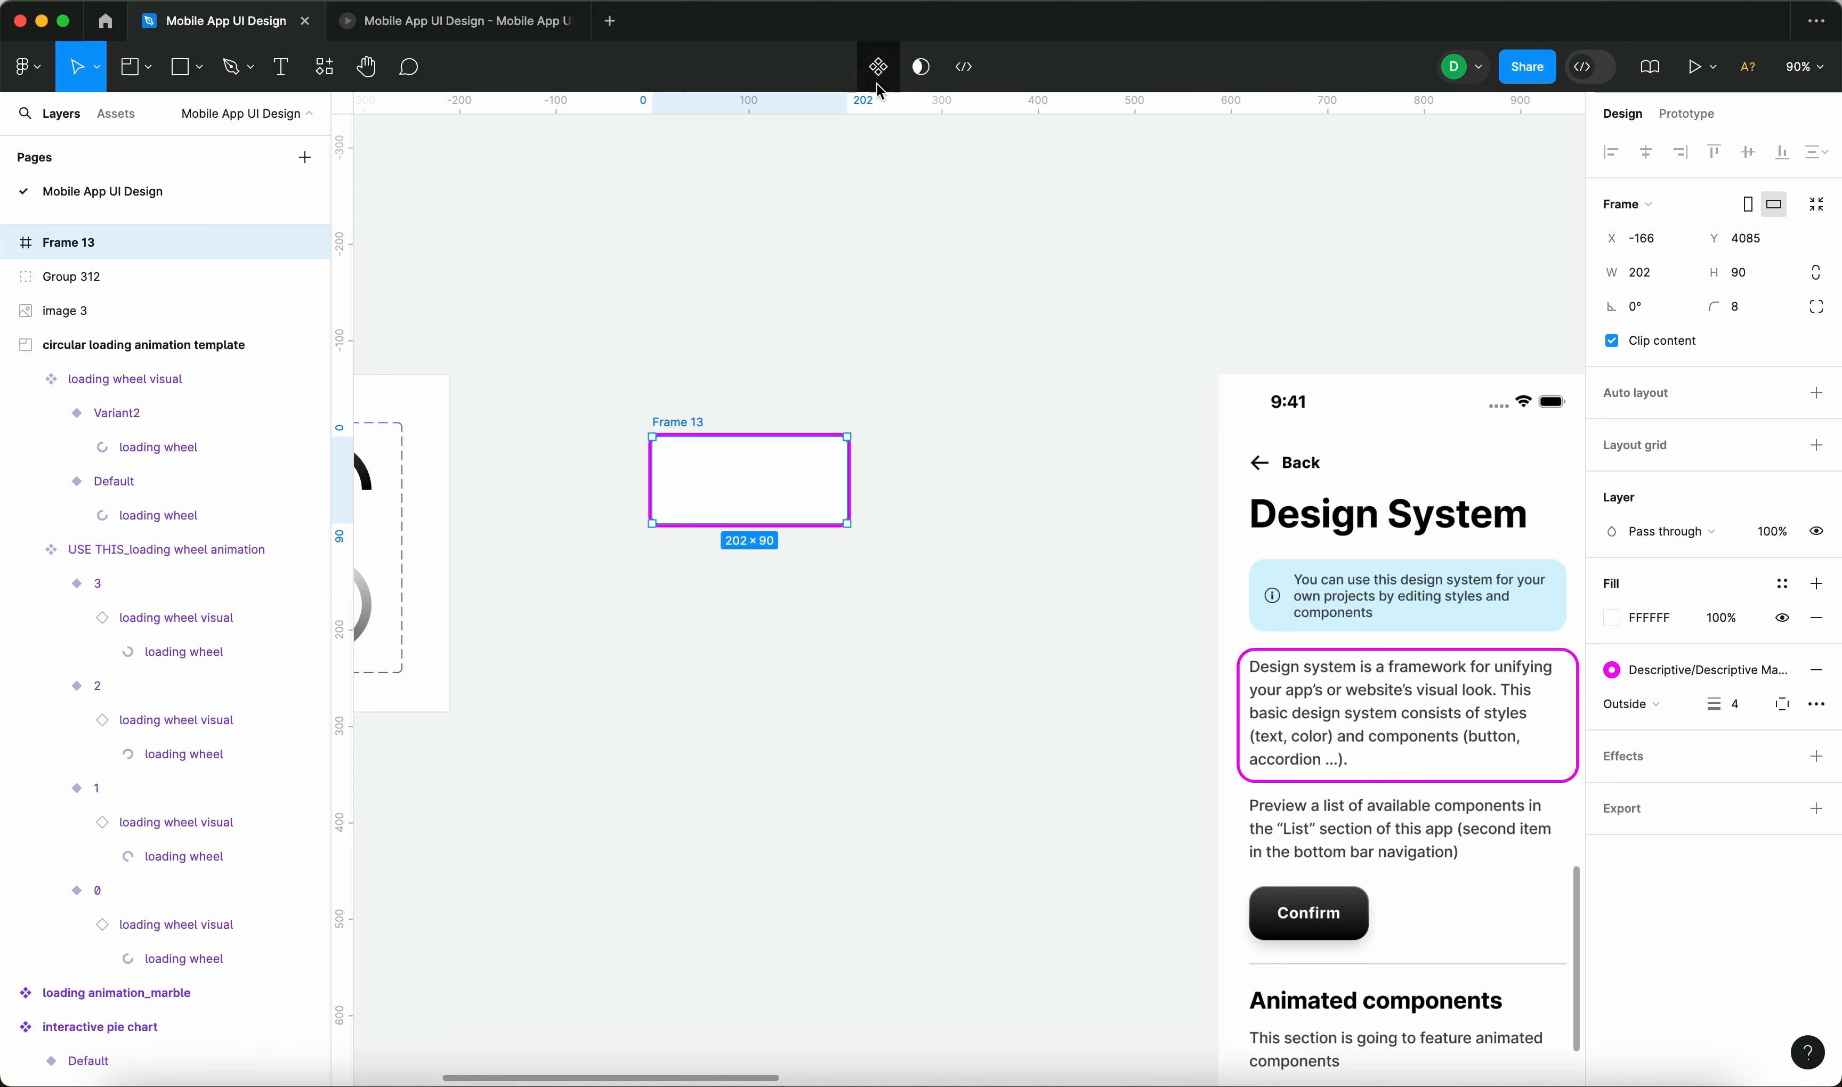
pyautogui.click(877, 67)
pyautogui.press('super+r')
pyautogui.write('blinking highlight')
pyautogui.press('Return')
pyautogui.moveTo(763, 505); pyautogui.dragTo(736, 474)
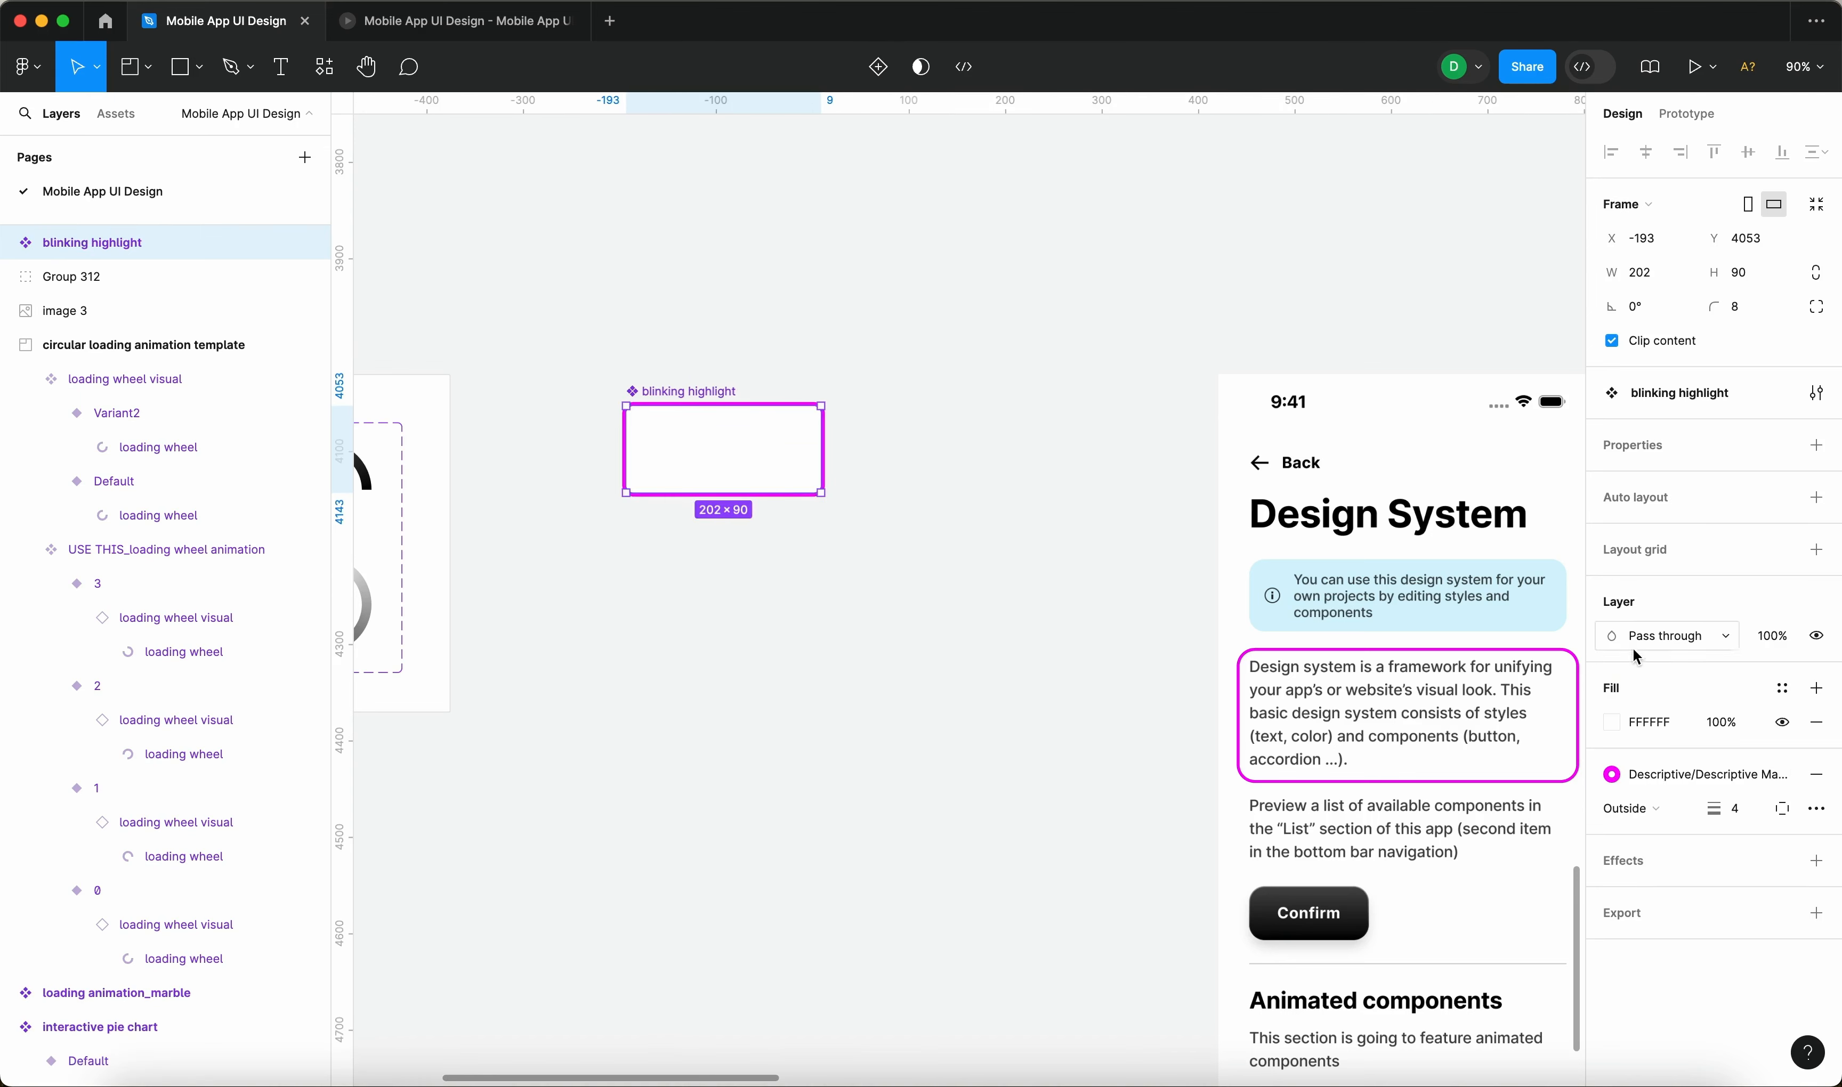
# Remove the white fill from the blinking highlight component and shift it slightly on the canvas.
pyautogui.click(1817, 723)
pyautogui.click(1147, 732)
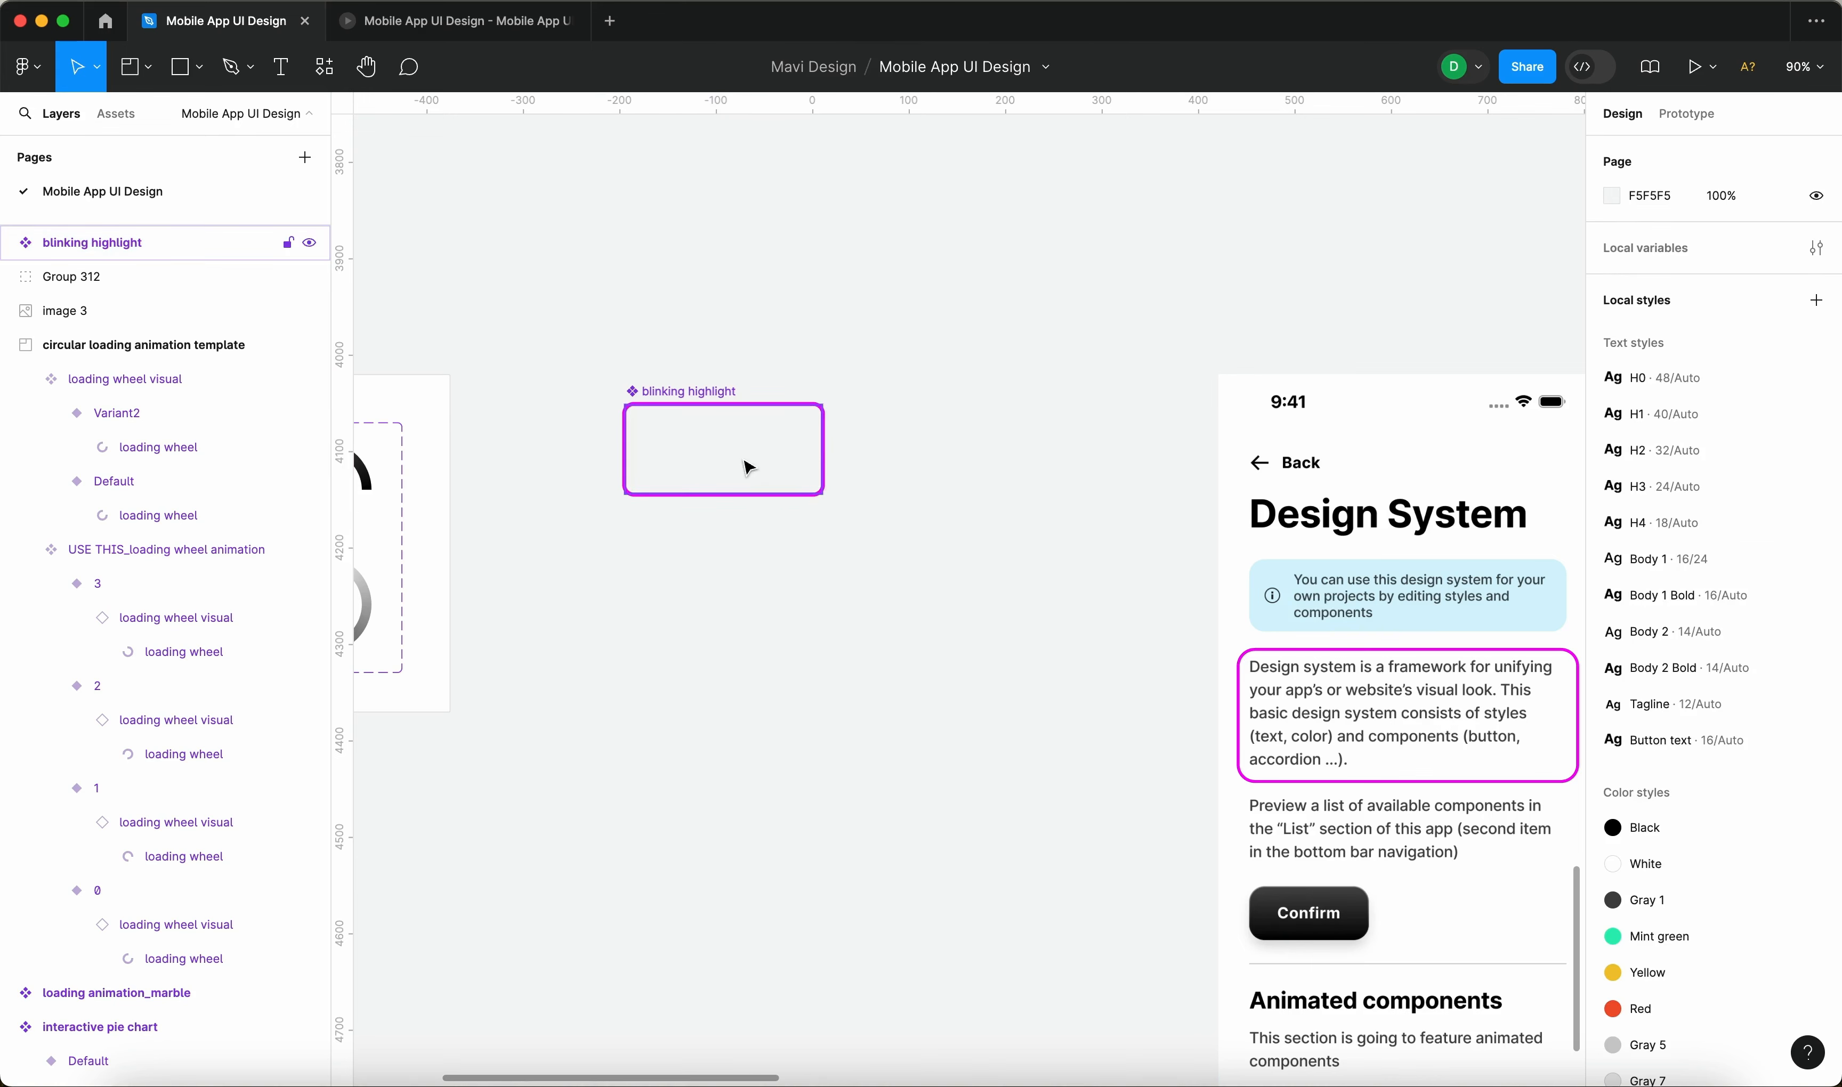
pyautogui.moveTo(744, 465); pyautogui.dragTo(785, 456)
pyautogui.click(933, 517)
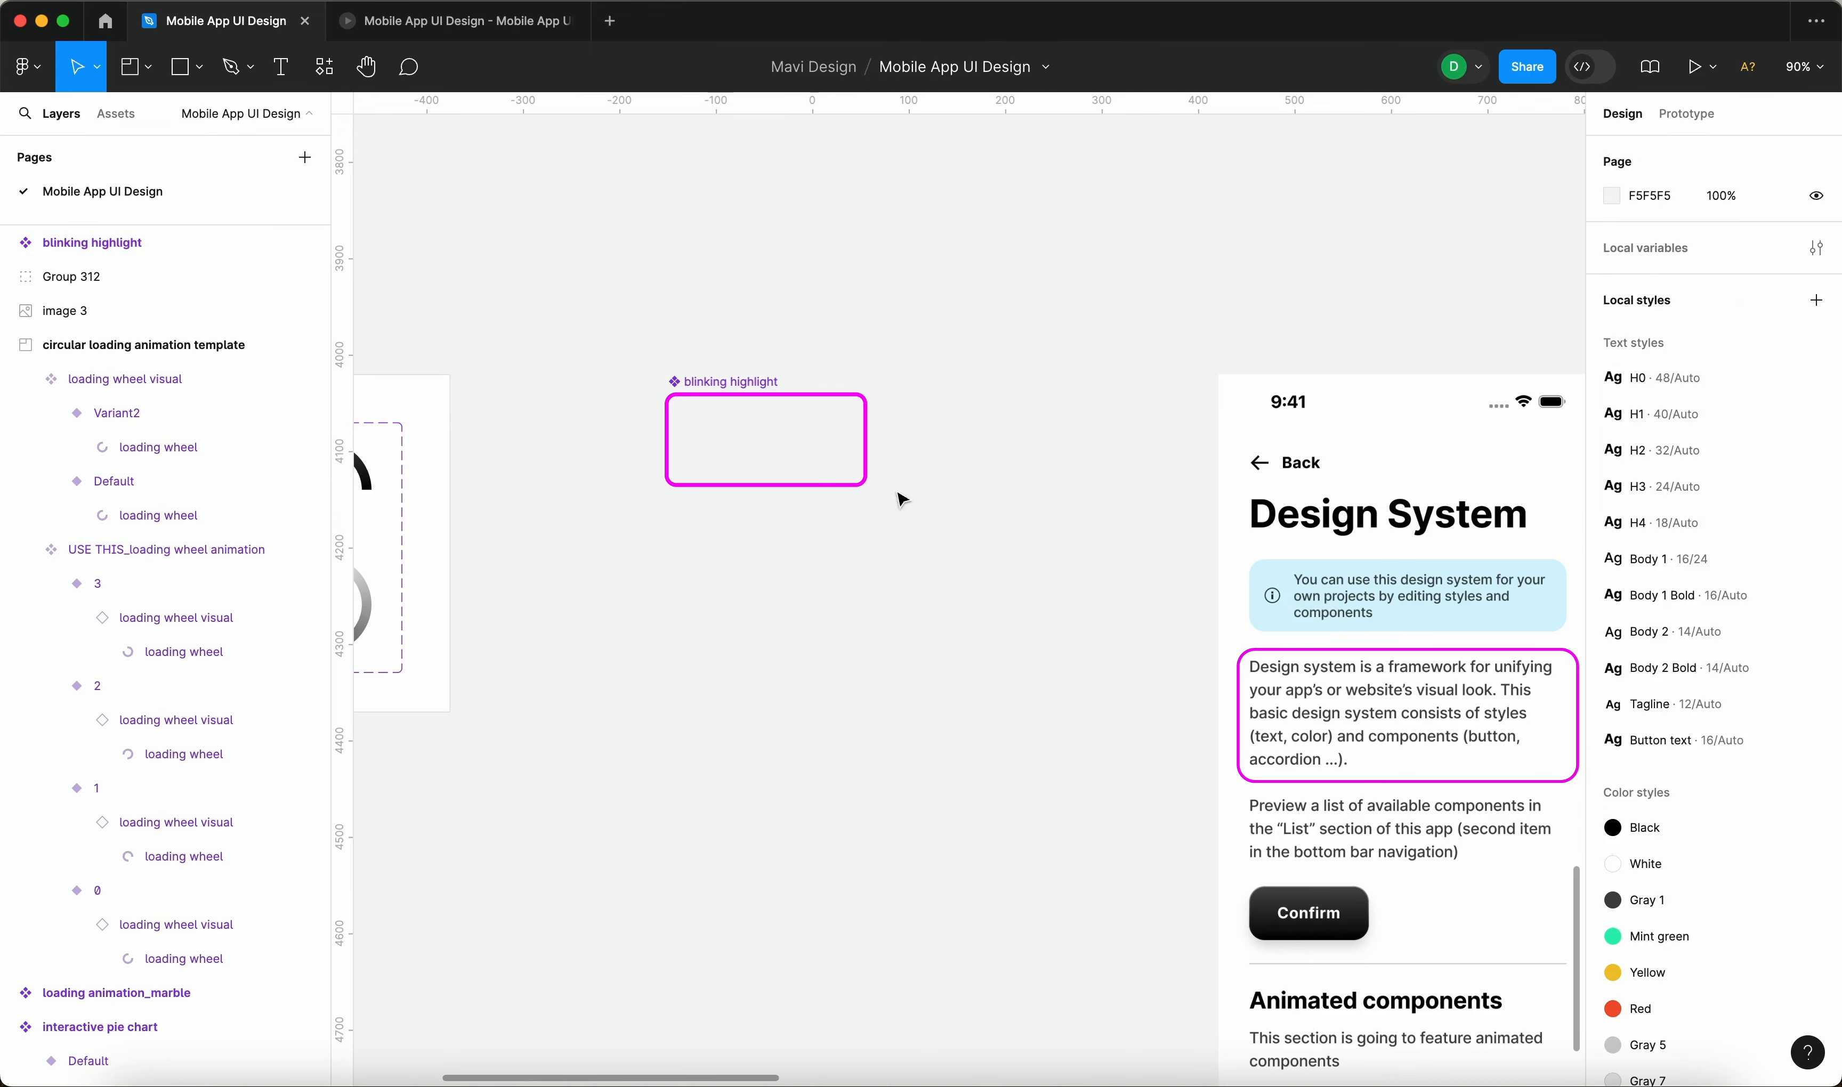
# Reposition the blinking highlight component slightly and add a second variant to it.
pyautogui.moveTo(810, 473); pyautogui.dragTo(828, 482)
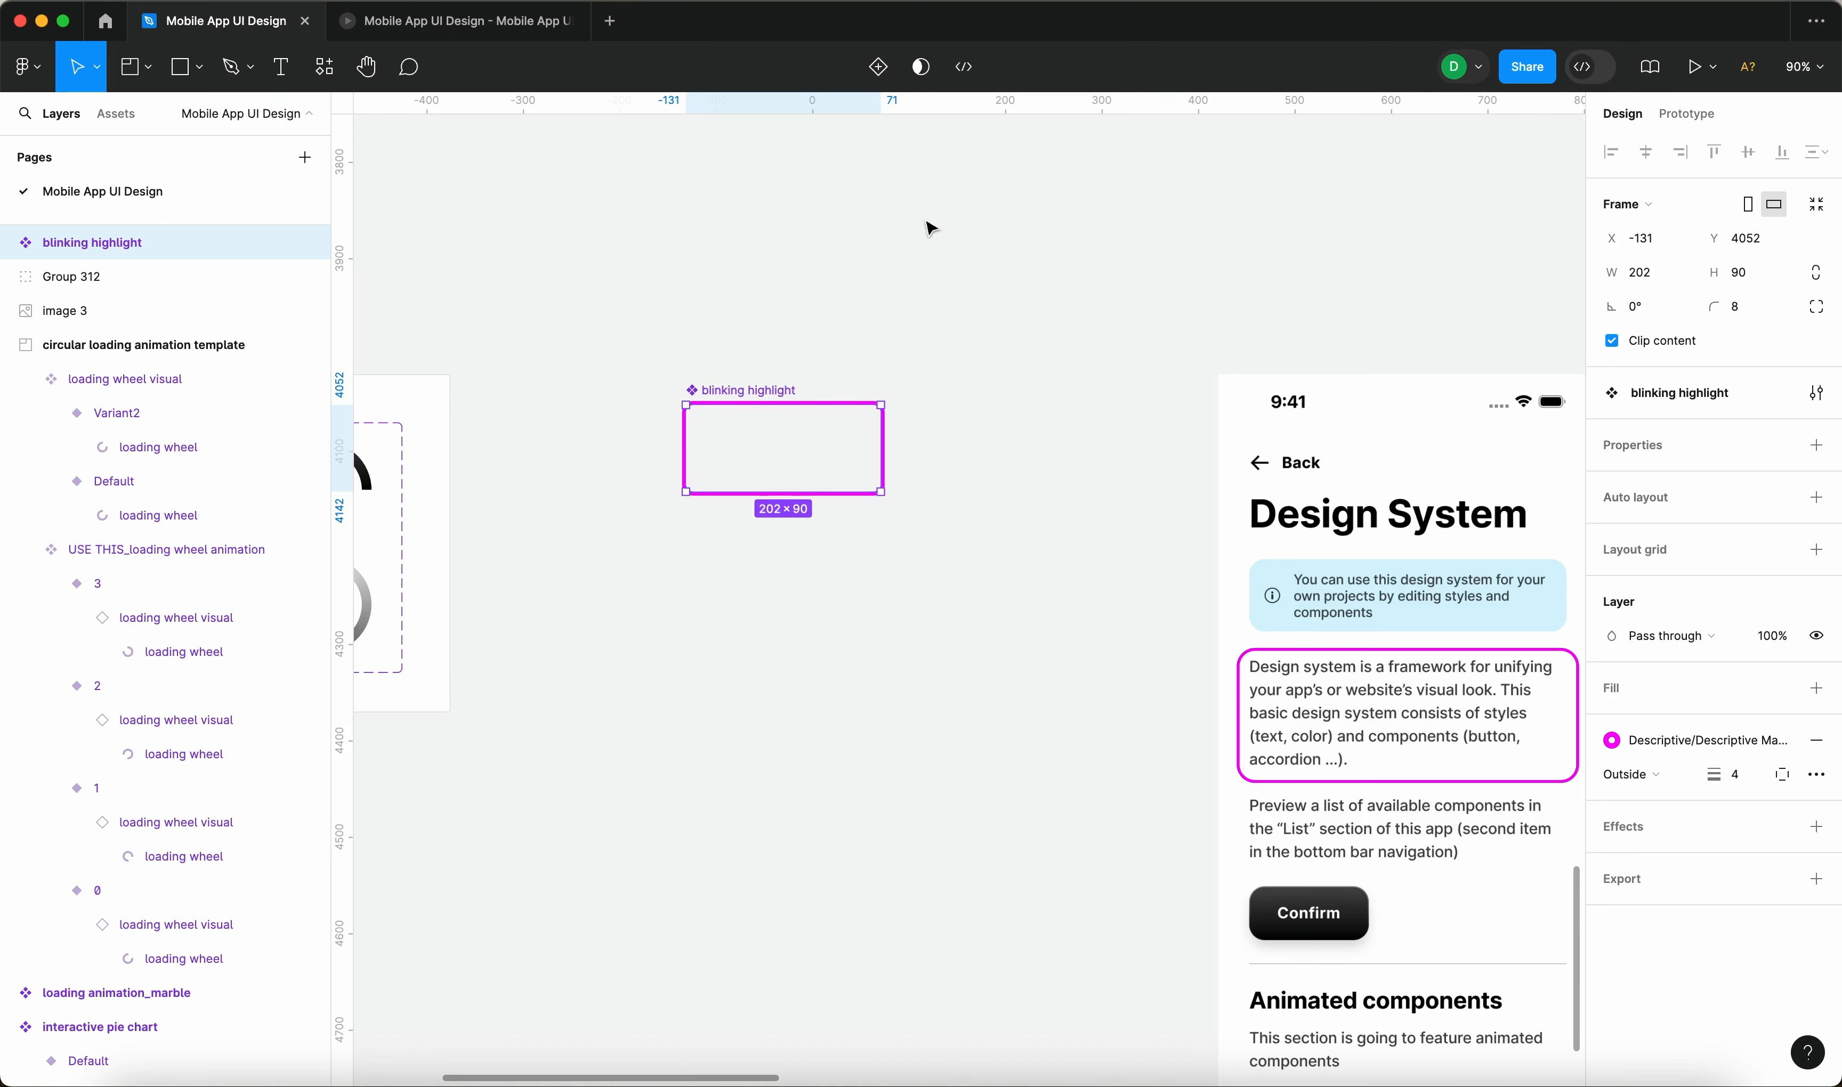
pyautogui.click(880, 66)
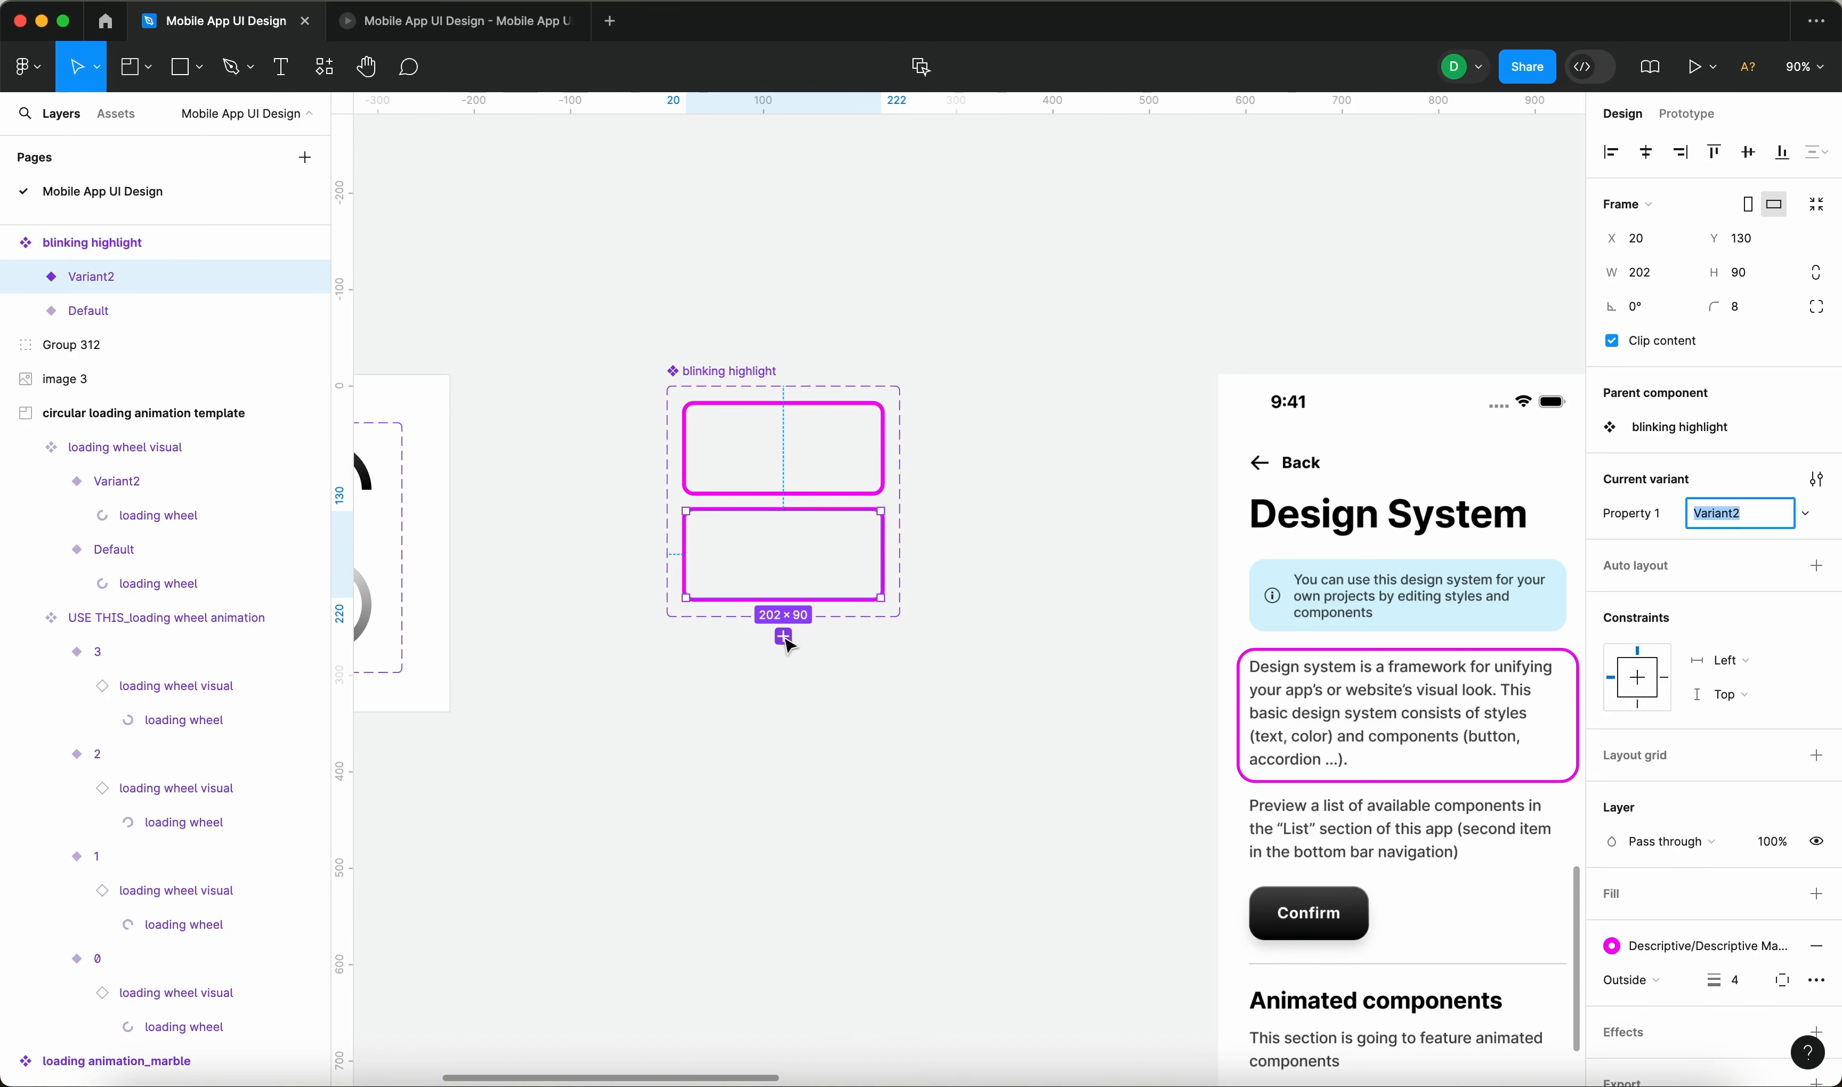
pyautogui.click(1105, 552)
# Rename the blinking highlight set's variant property to "state".
pyautogui.click(753, 399)
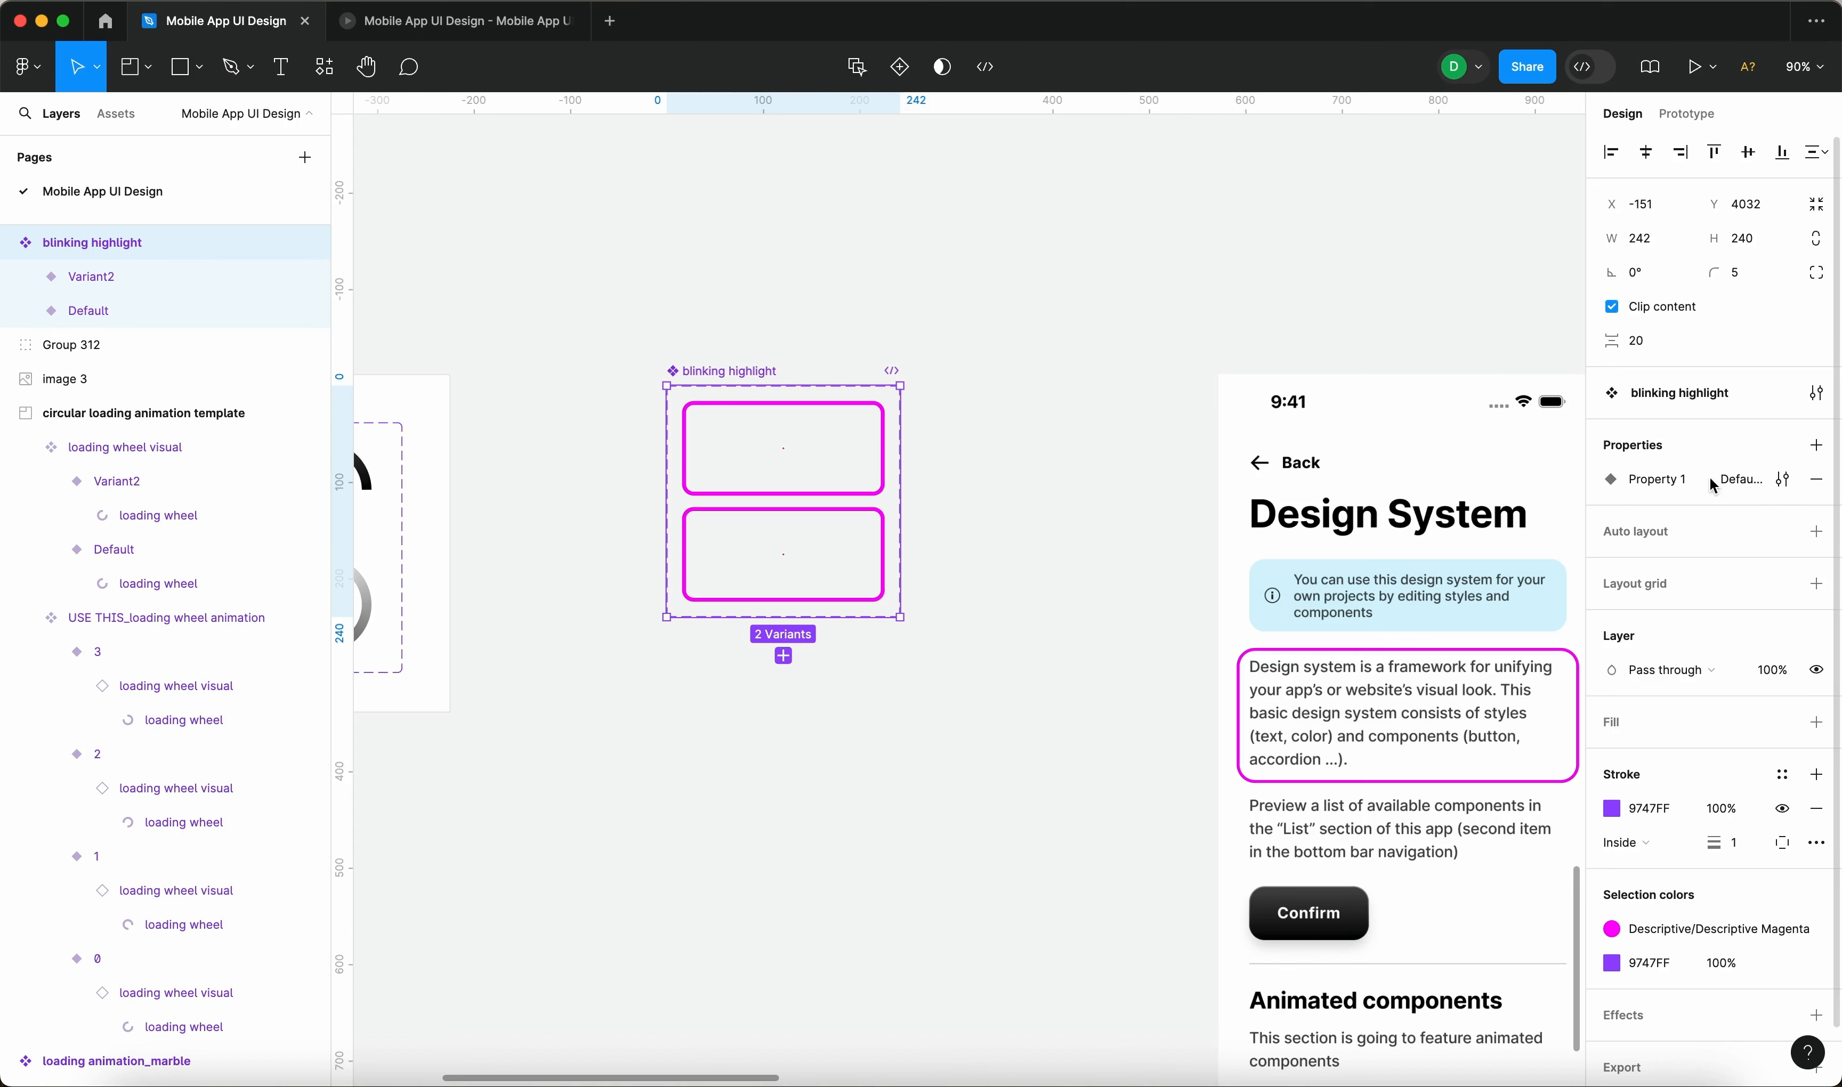
pyautogui.click(1782, 480)
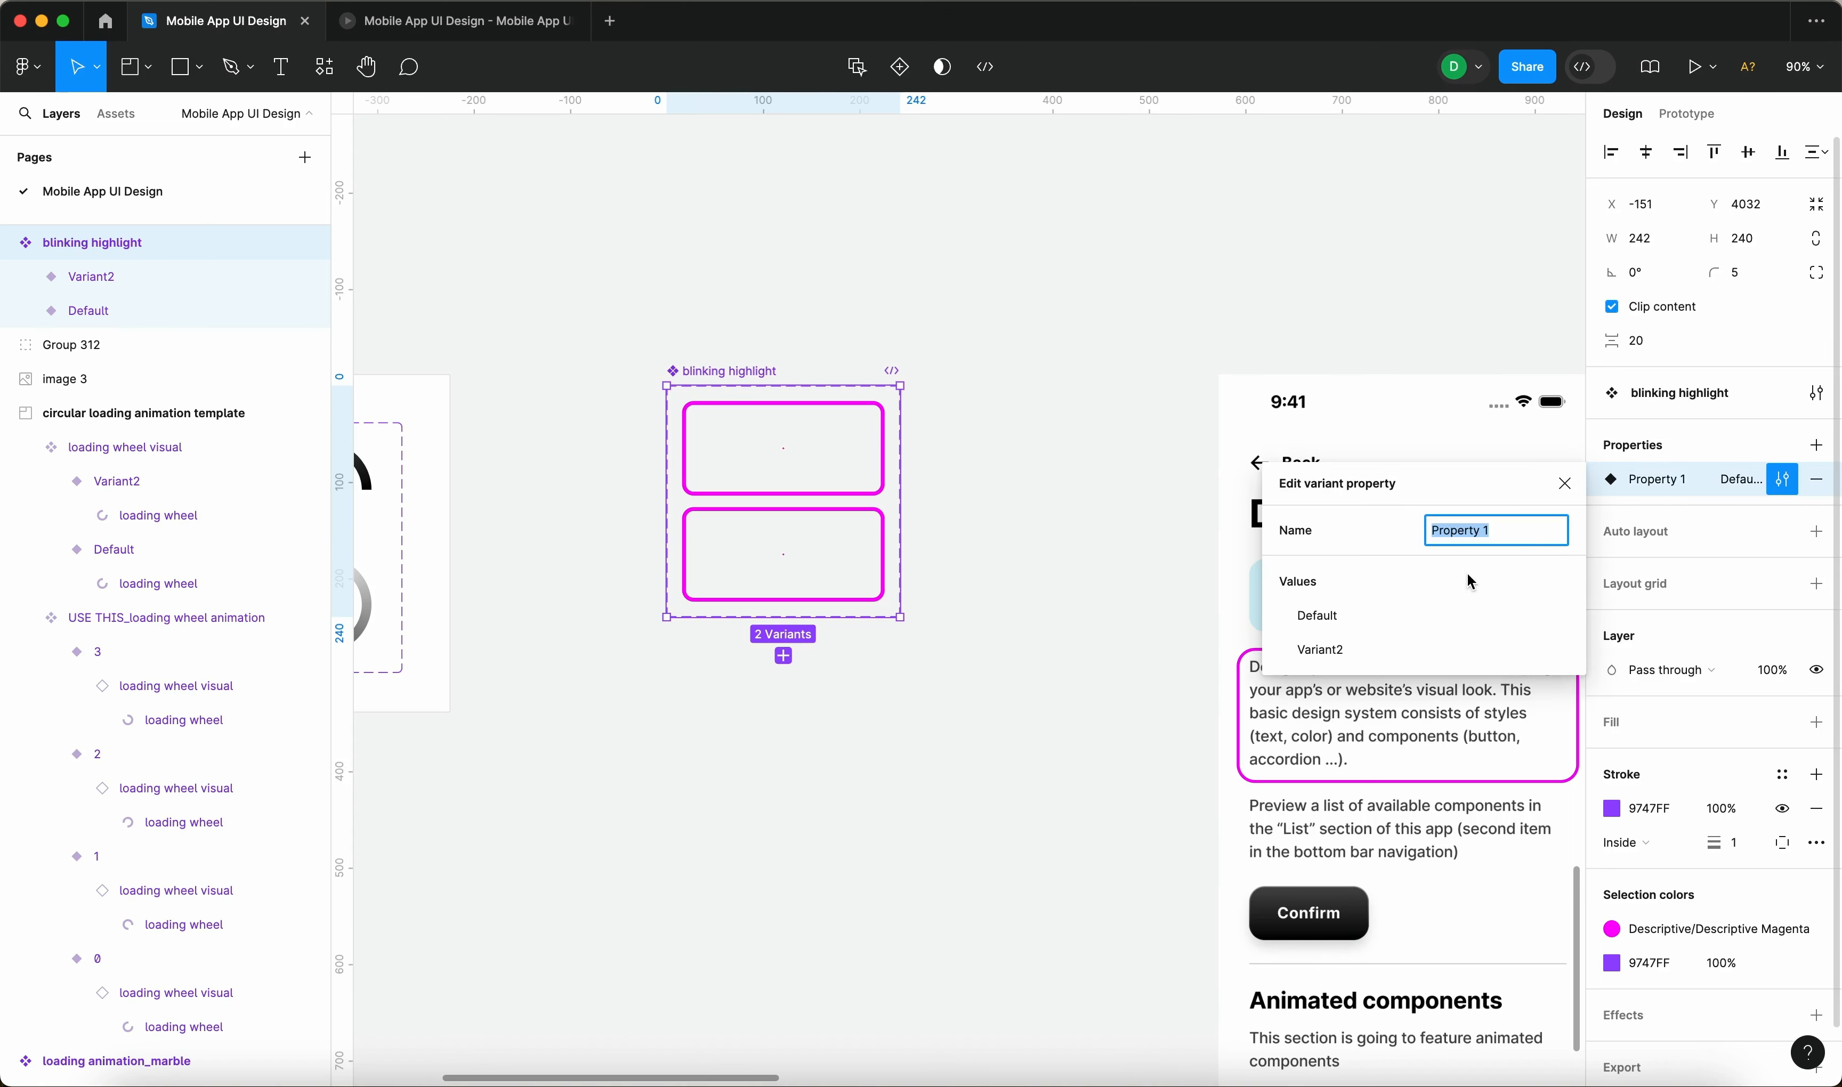
pyautogui.write('state')
pyautogui.press('Return')
# Rename the state property's values, Default to 1 and Variant2 to 0.
pyautogui.click(1385, 616)
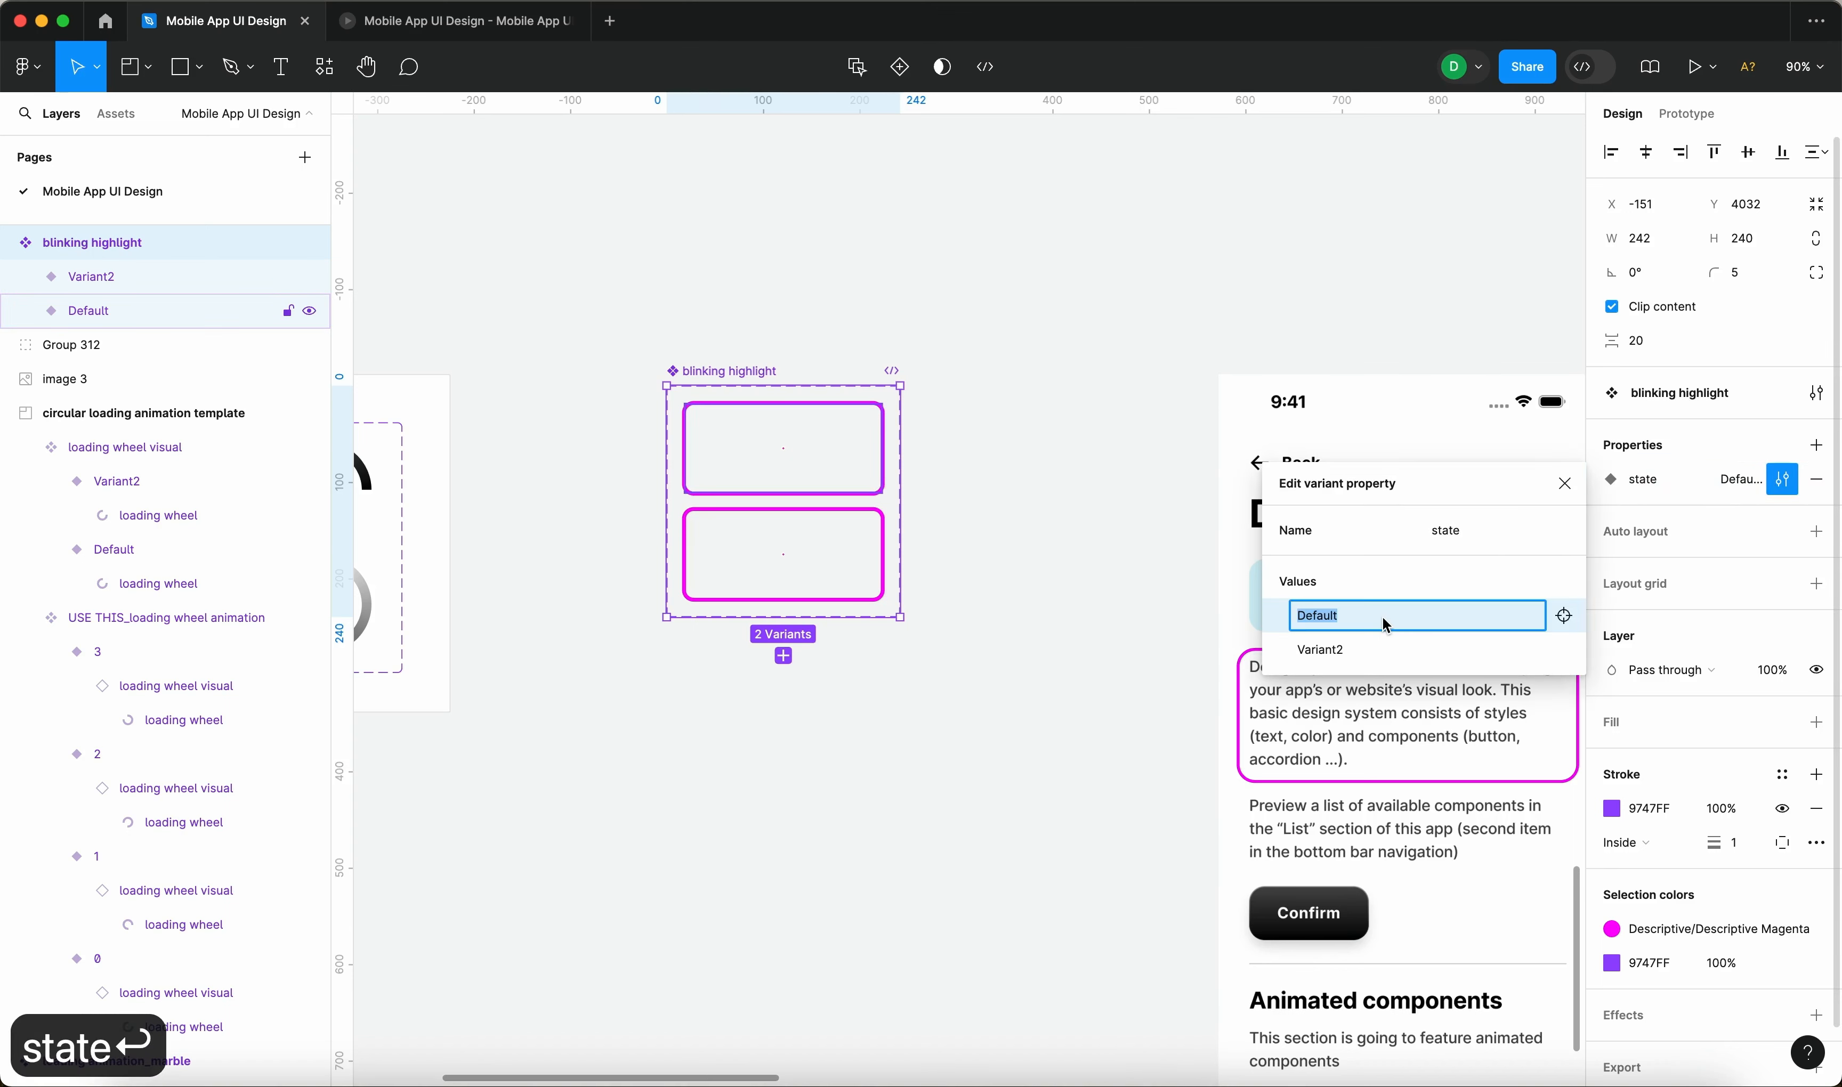
pyautogui.write('1')
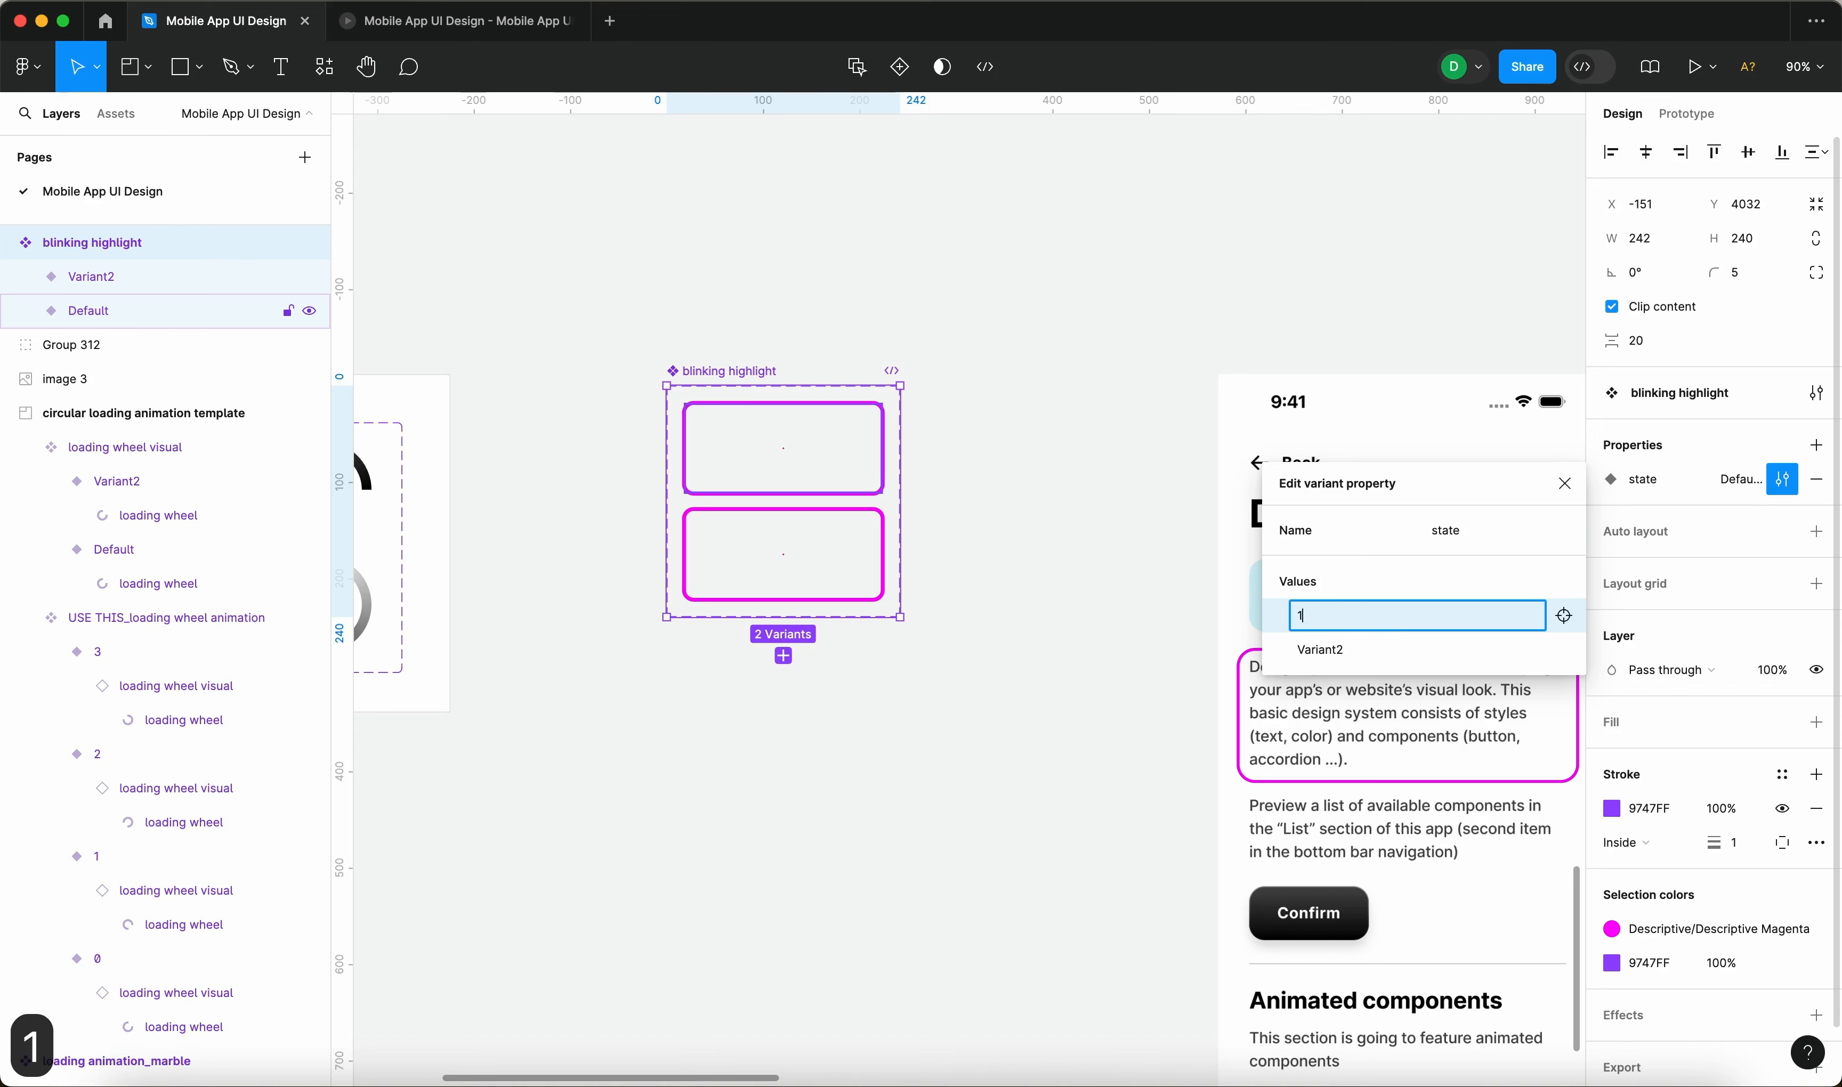
pyautogui.click(1381, 656)
pyautogui.write('0')
pyautogui.press('Return')
pyautogui.click(1199, 643)
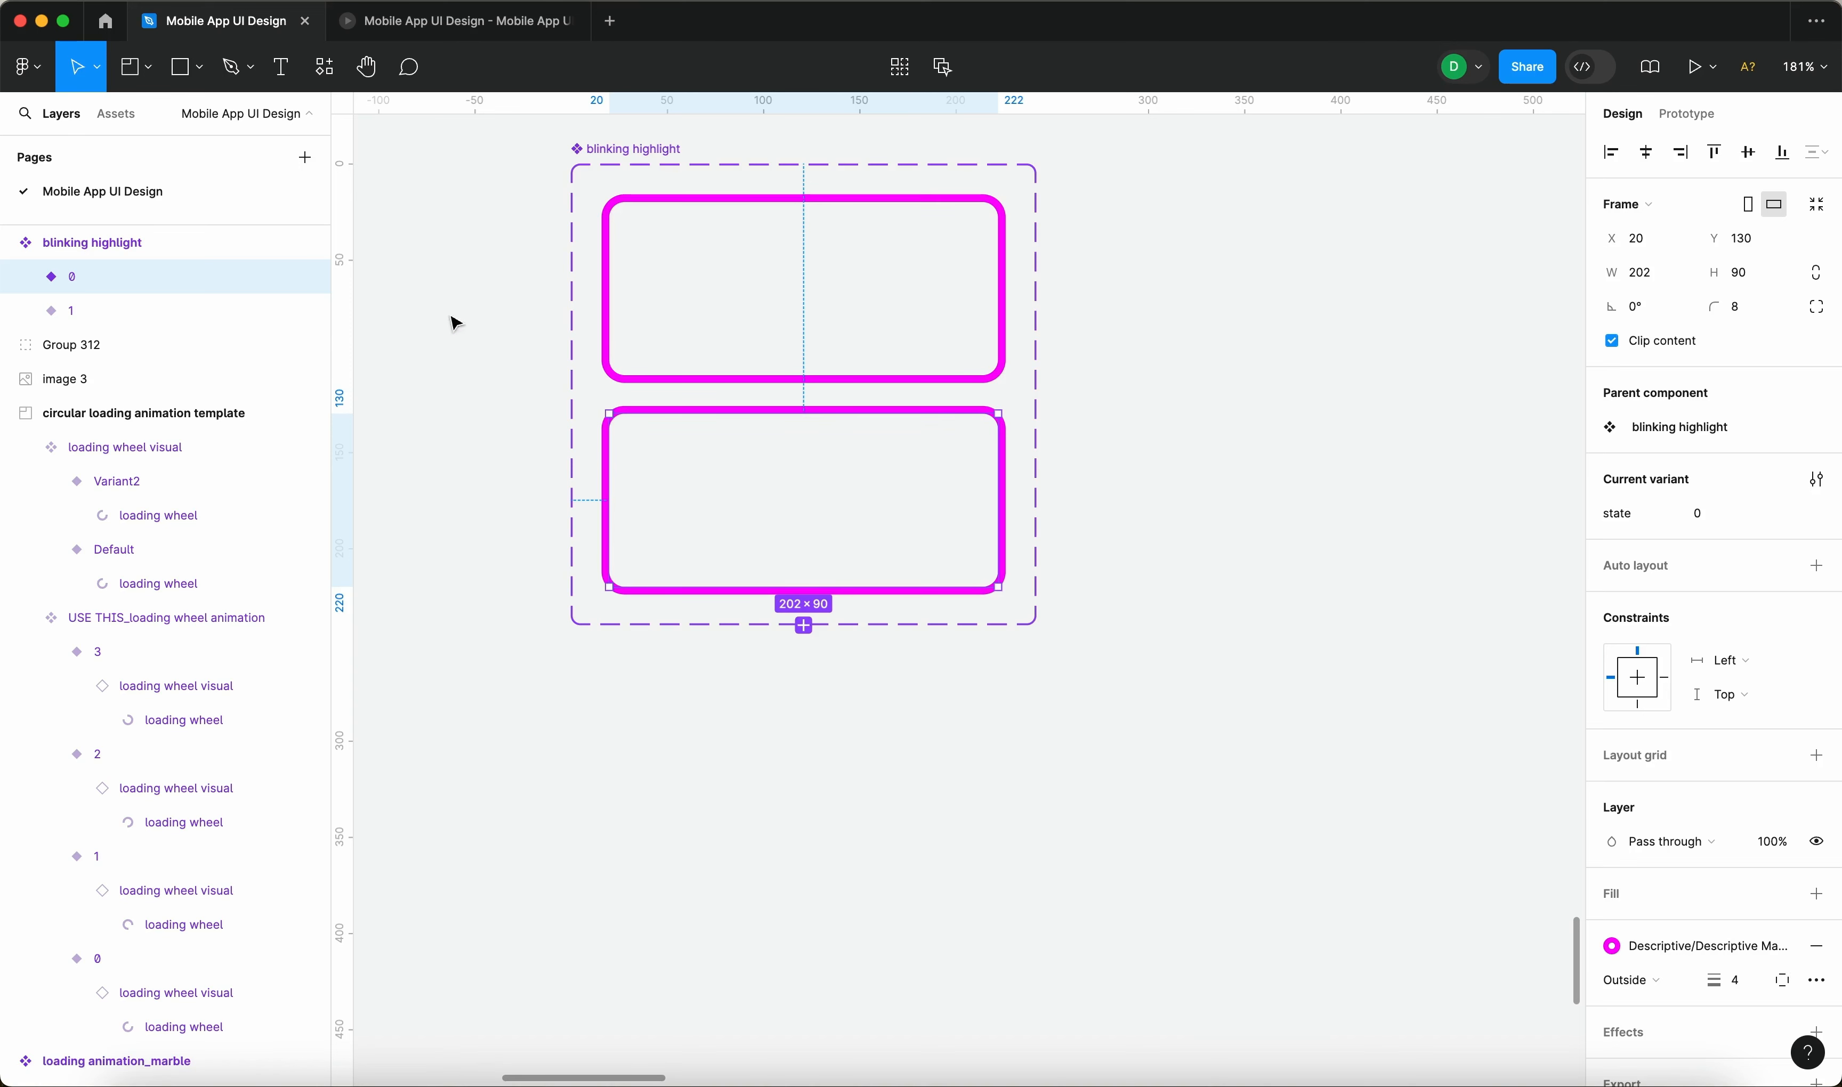
# Detach the stroke colour style of variant 0 and set its stroke opacity to 0%.
pyautogui.click(1786, 980)
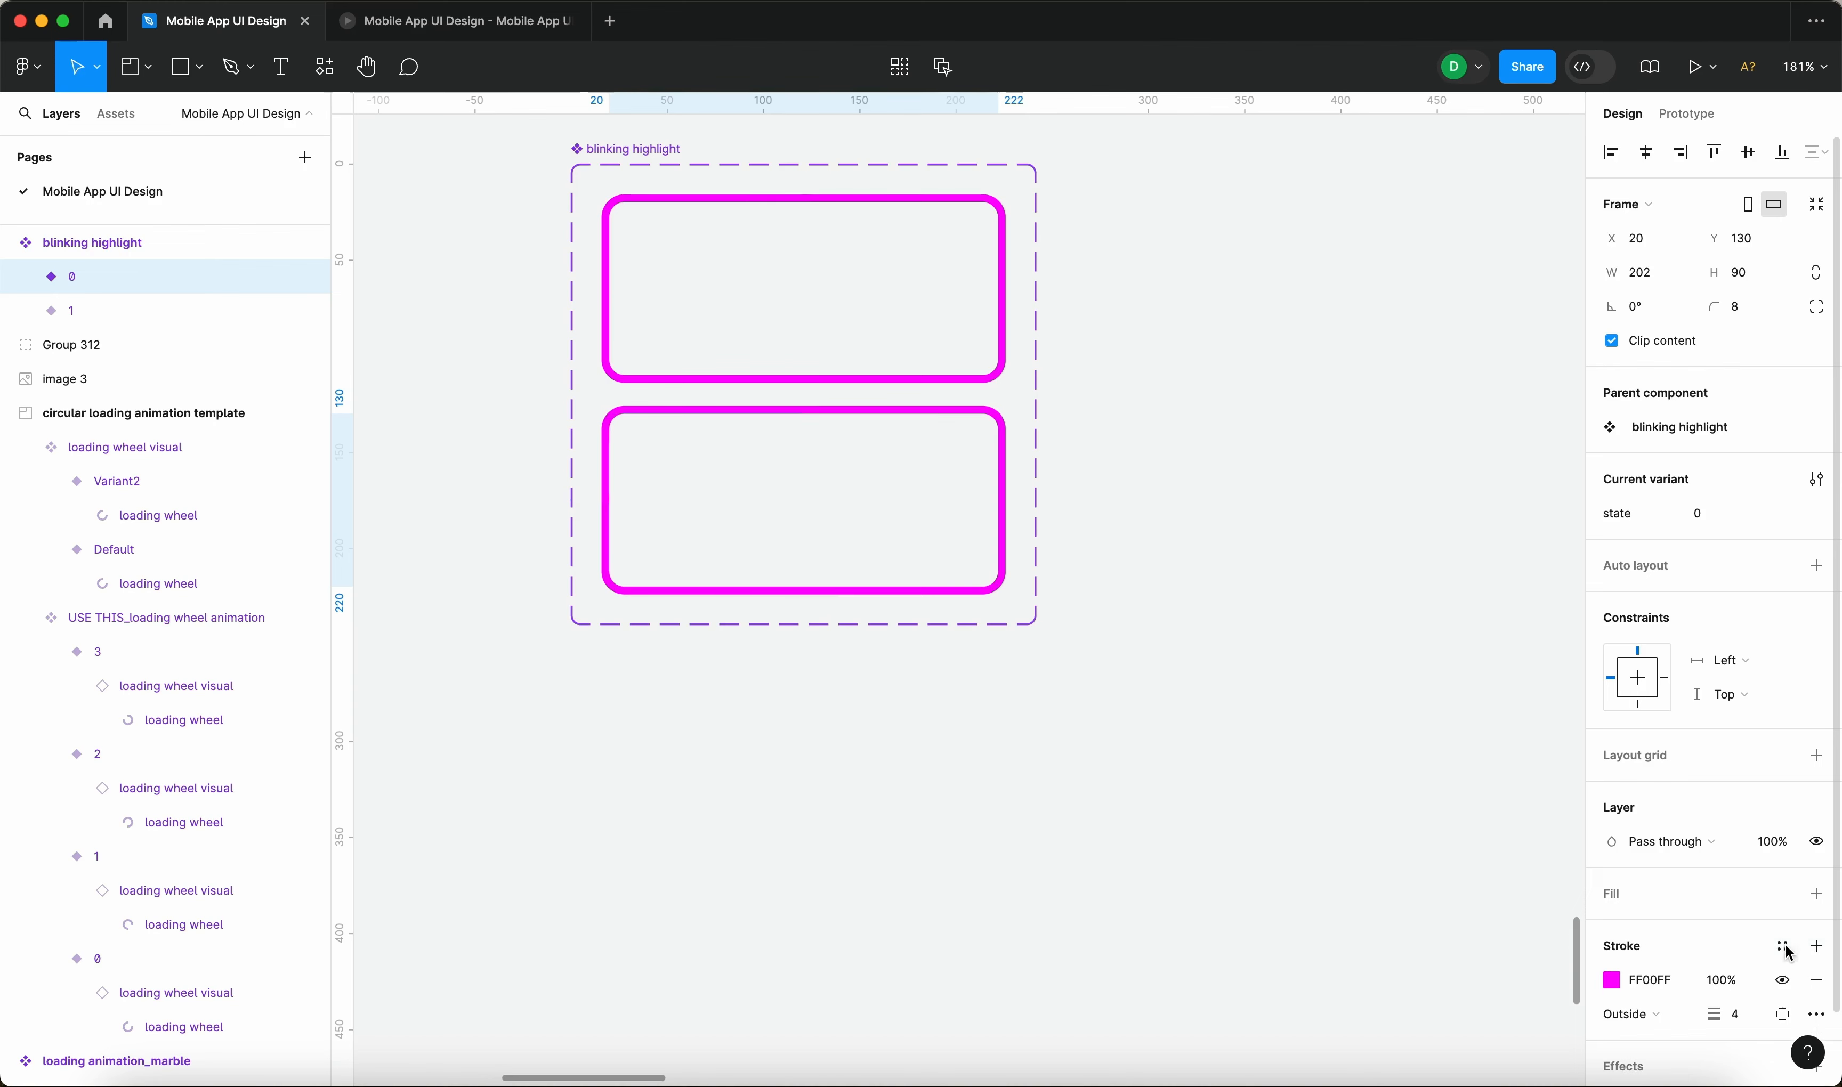
pyautogui.click(1732, 977)
pyautogui.write('0')
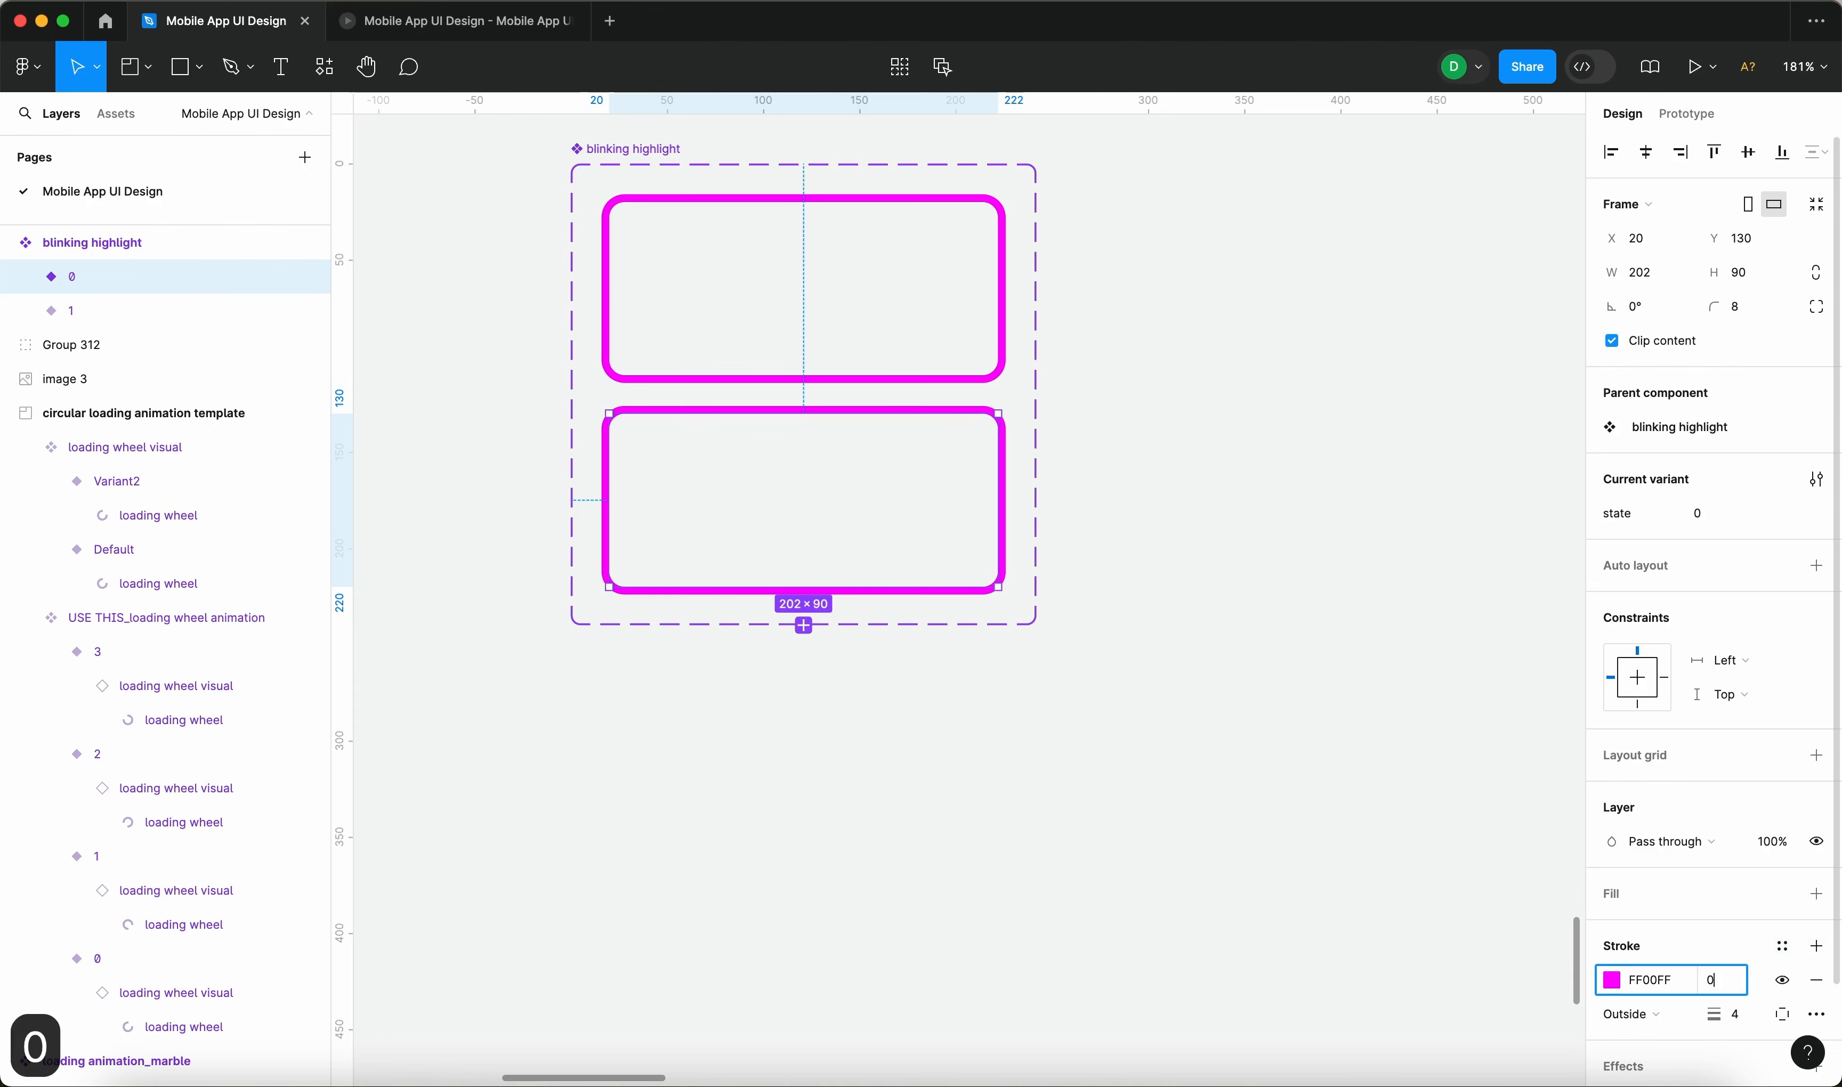
pyautogui.press('Return')
pyautogui.click(1215, 805)
pyautogui.scroll(3, 1224, 724)
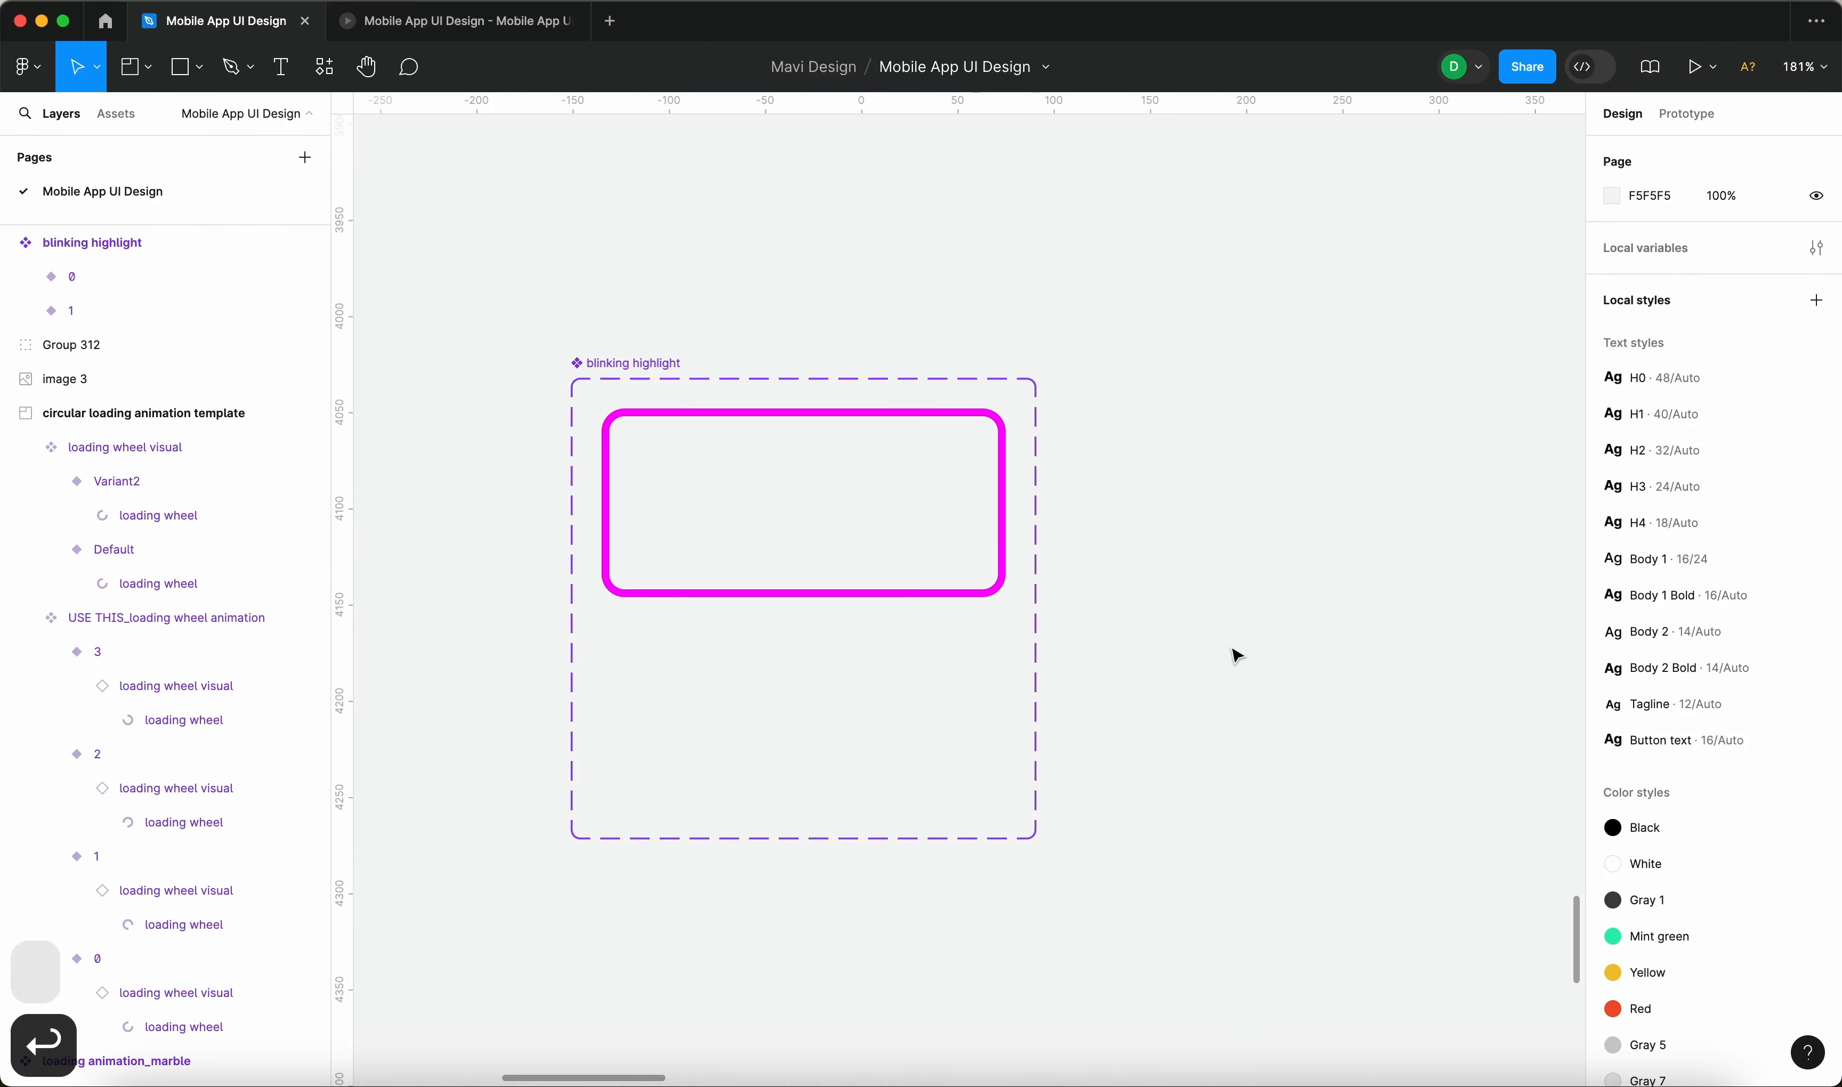
# Add a prototype interaction from blinking highlight variant 1 to variant 0.
pyautogui.keyDown('ctrl'); pyautogui.scroll(-5, 1234, 650); pyautogui.keyUp('ctrl')
pyautogui.moveTo(815, 529); pyautogui.dragTo(749, 533)
pyautogui.click(745, 600)
pyautogui.keyDown('ctrl'); pyautogui.scroll(5, 743, 598); pyautogui.keyUp('ctrl')
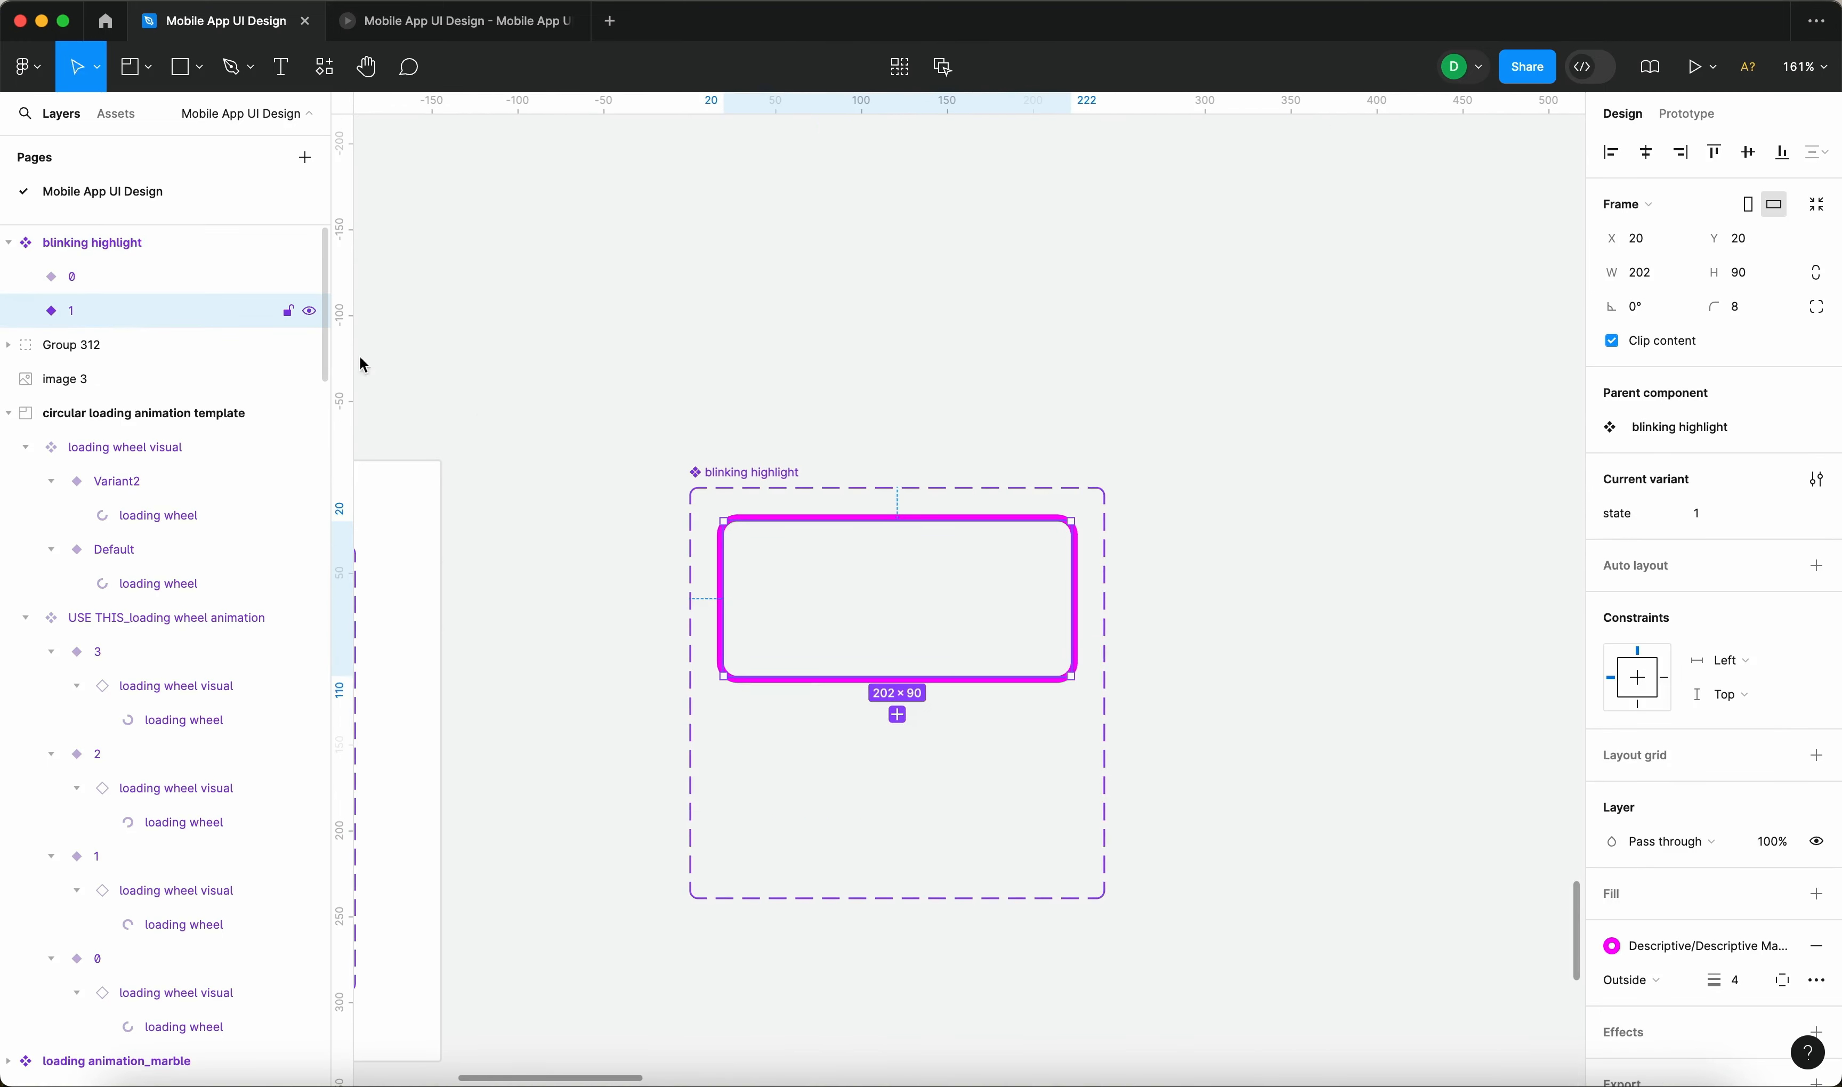
pyautogui.click(1683, 114)
pyautogui.keyDown('ctrl'); pyautogui.scroll(5, 855, 683); pyautogui.keyUp('ctrl')
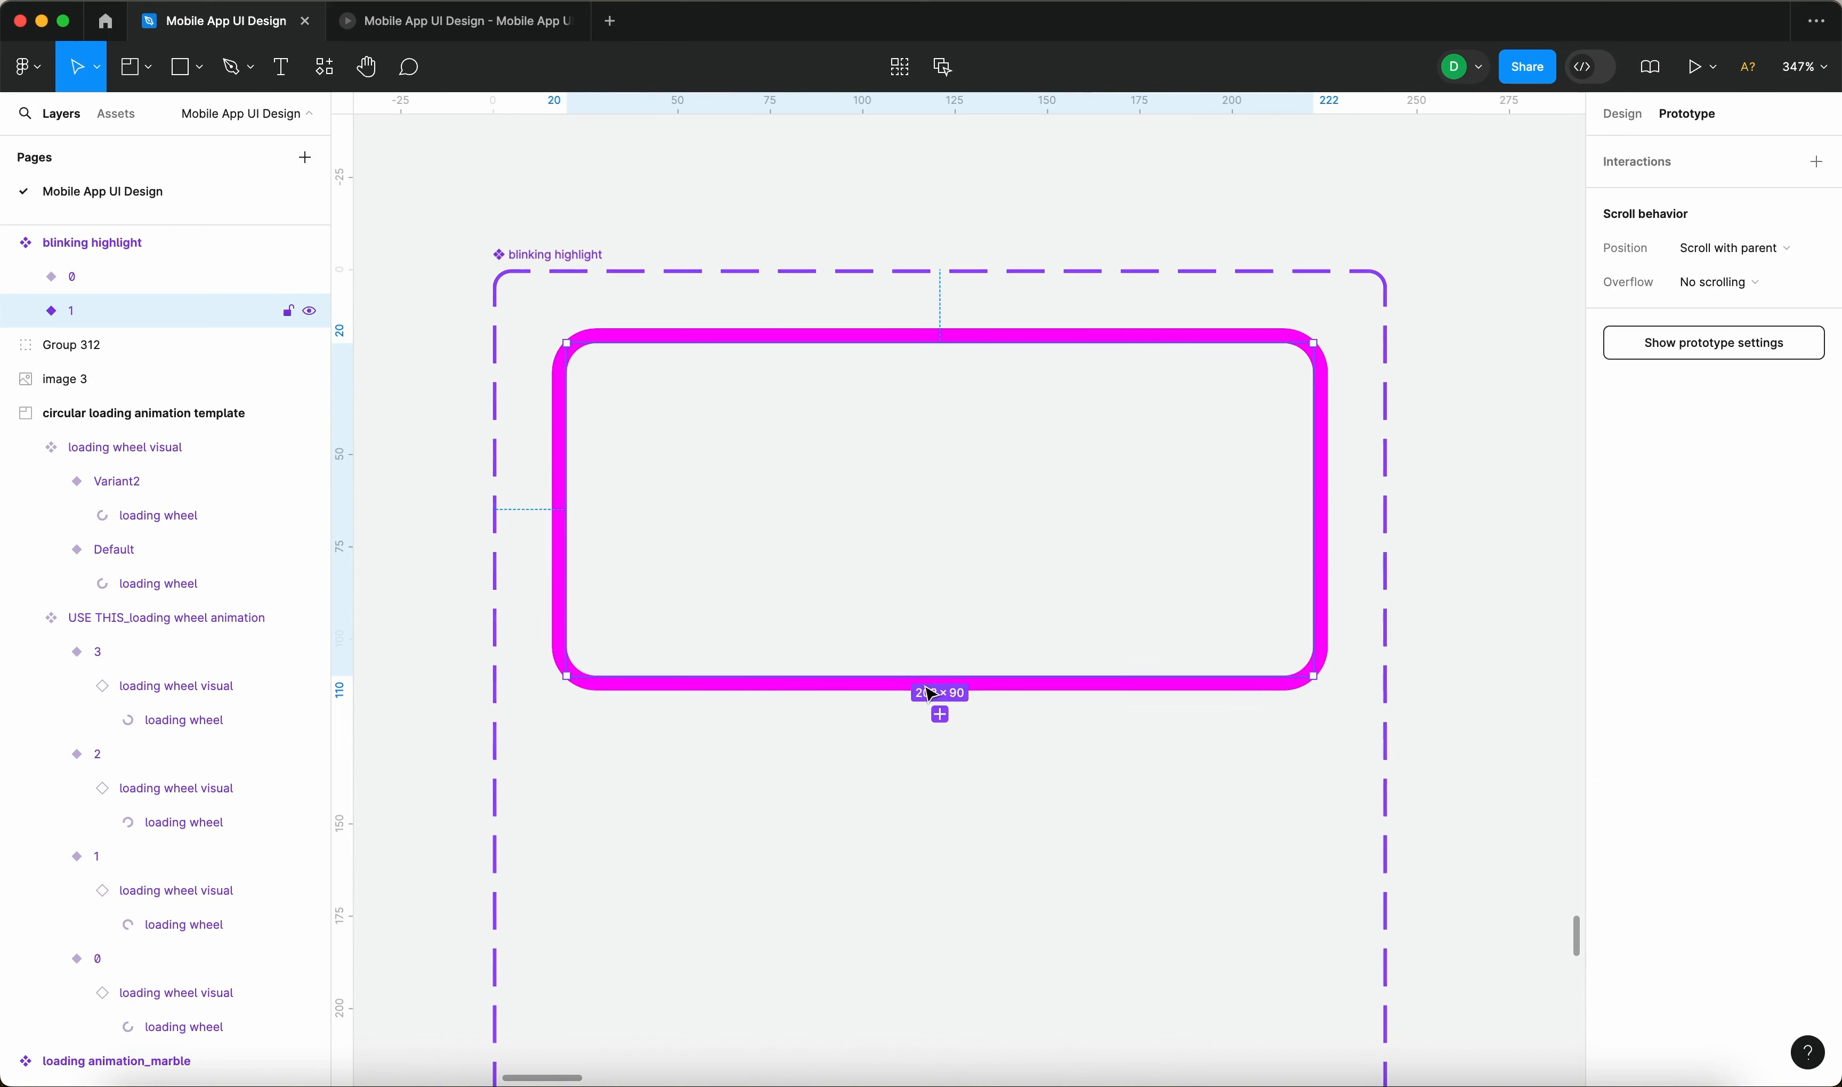
pyautogui.moveTo(940, 676); pyautogui.dragTo(1042, 794)
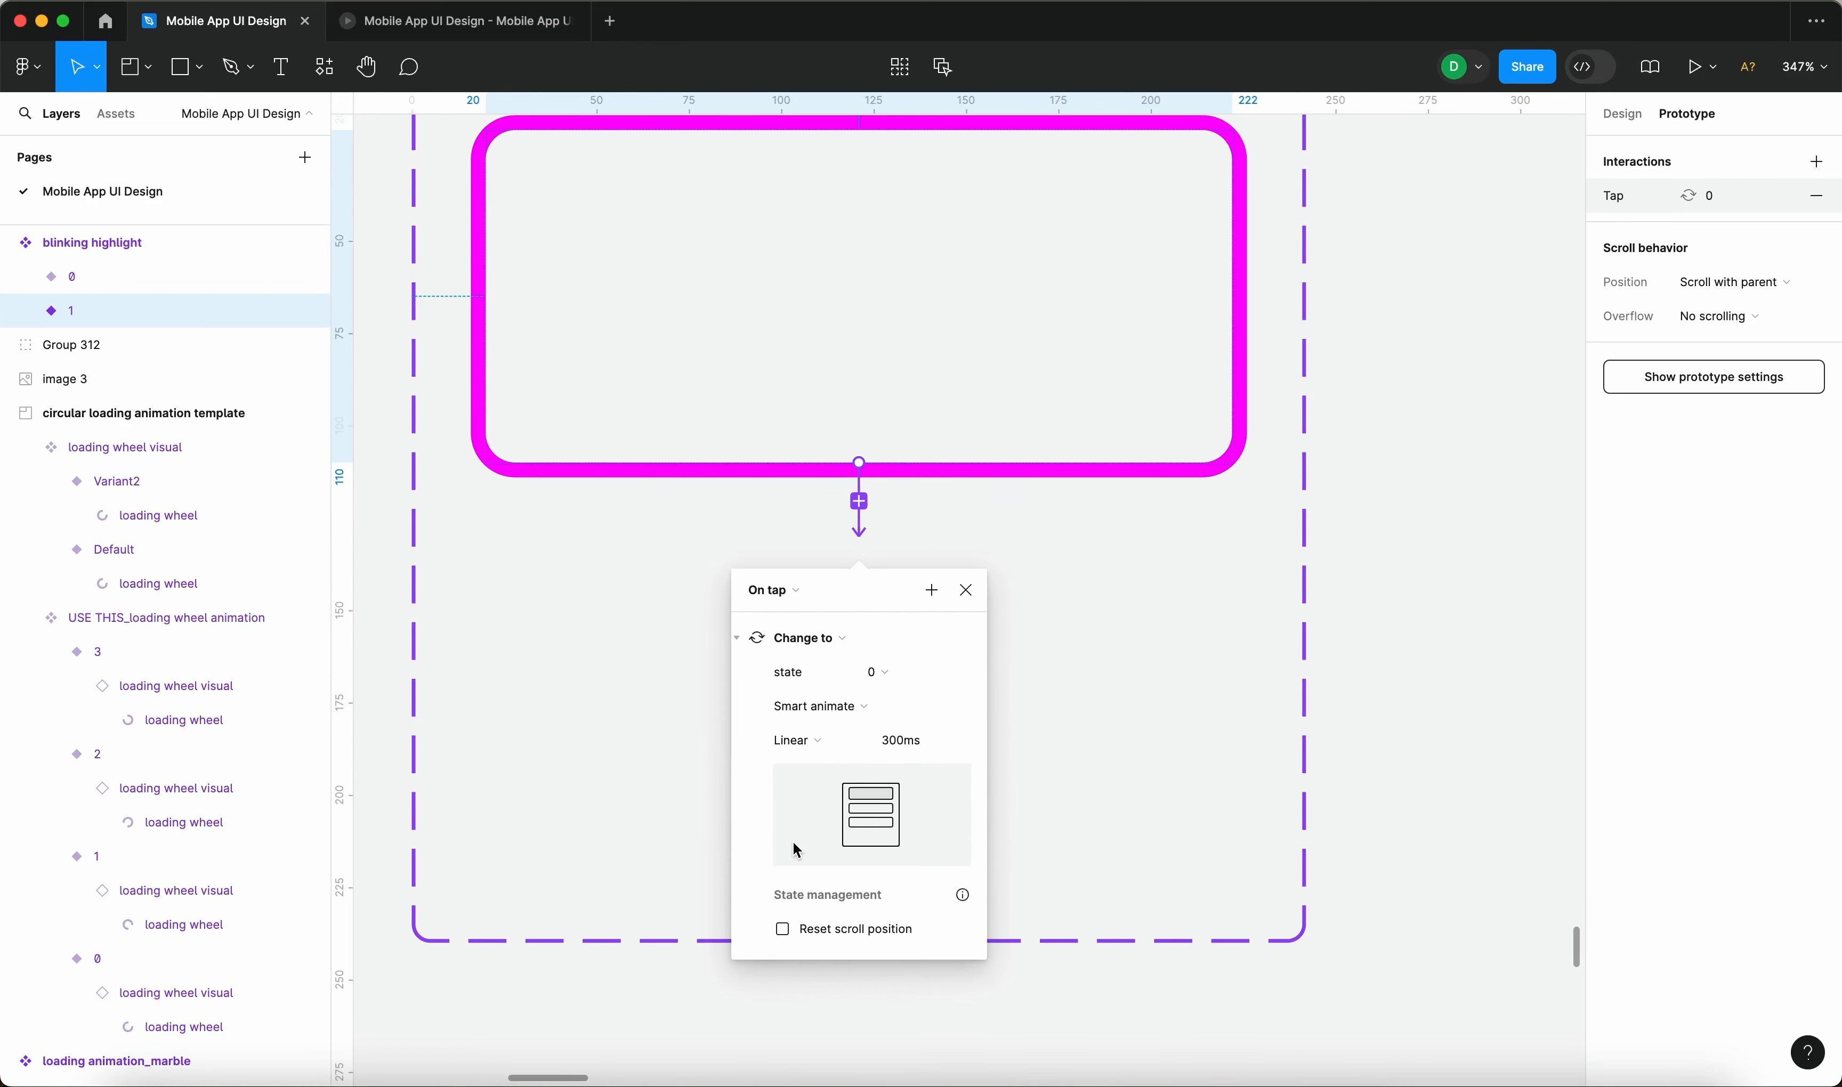
# Set the variant 1 interaction's trigger to After delay with a delay of 1000 ms.
pyautogui.click(764, 591)
pyautogui.click(808, 852)
pyautogui.click(789, 629)
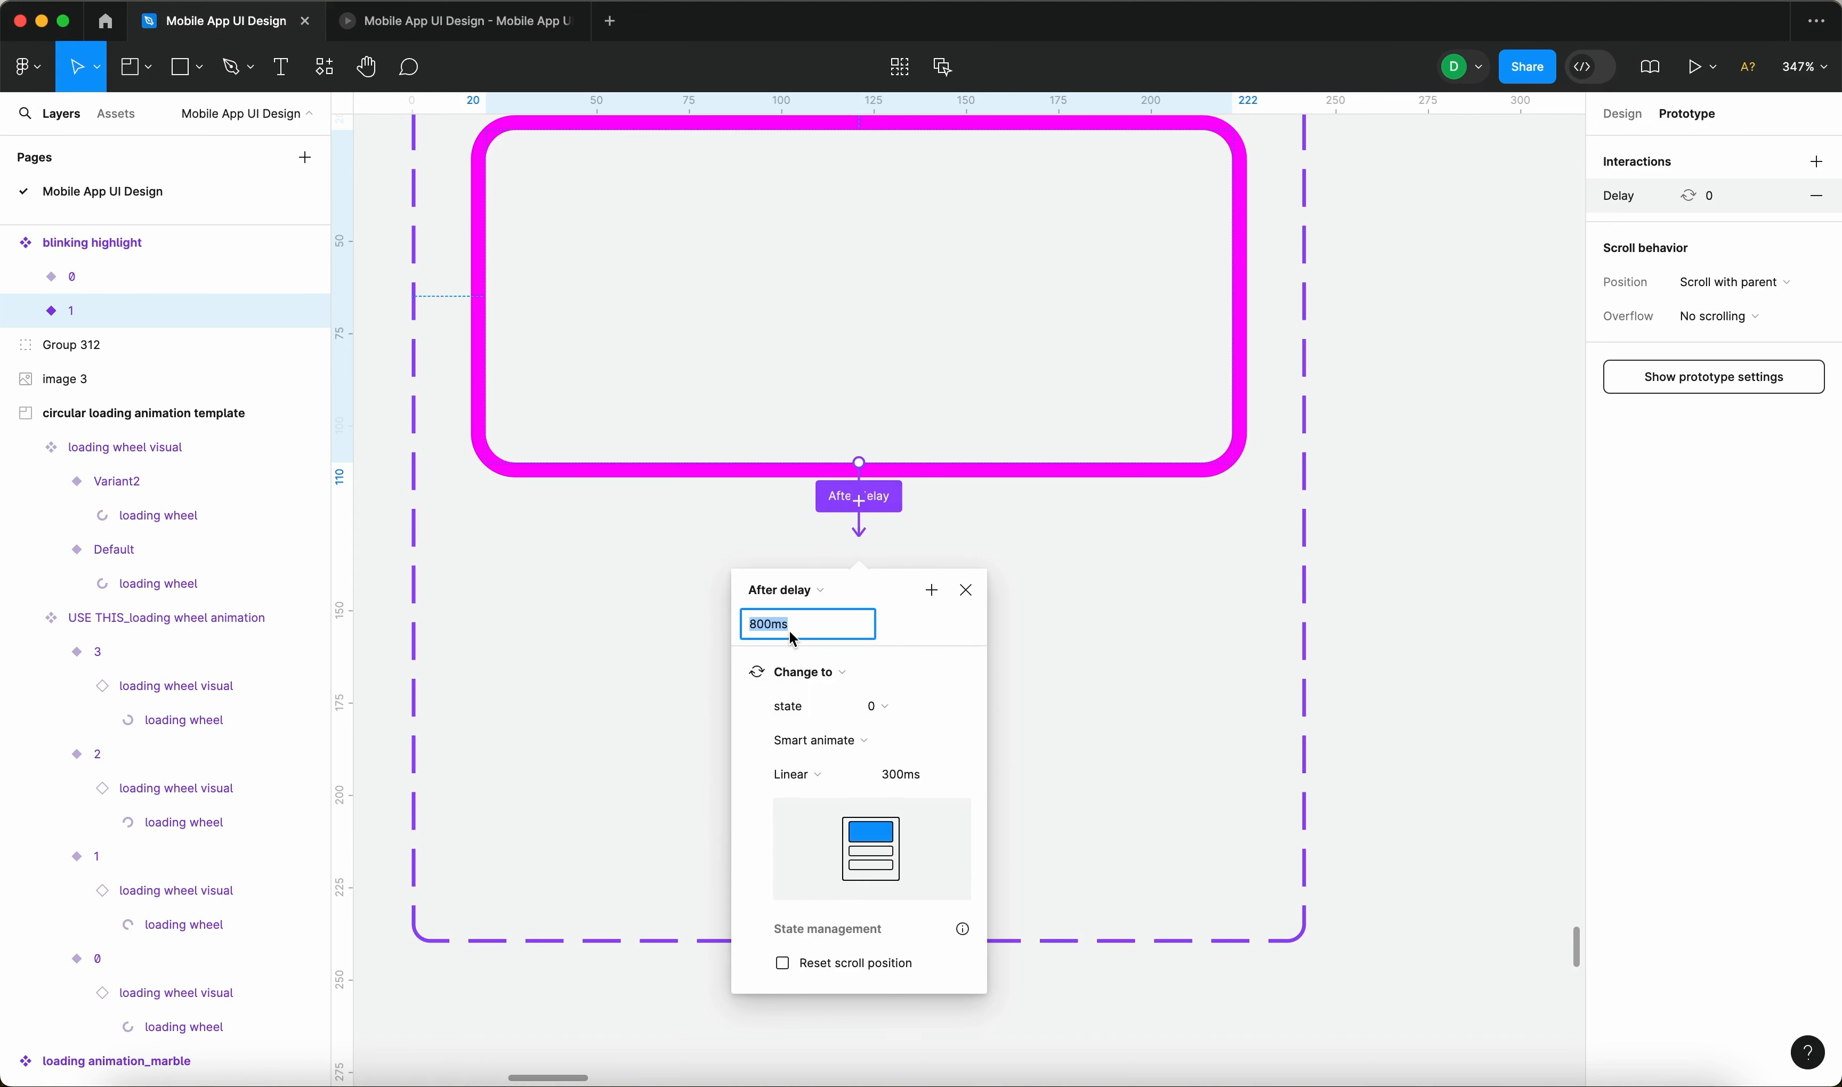
pyautogui.write('1000')
pyautogui.press('Return')
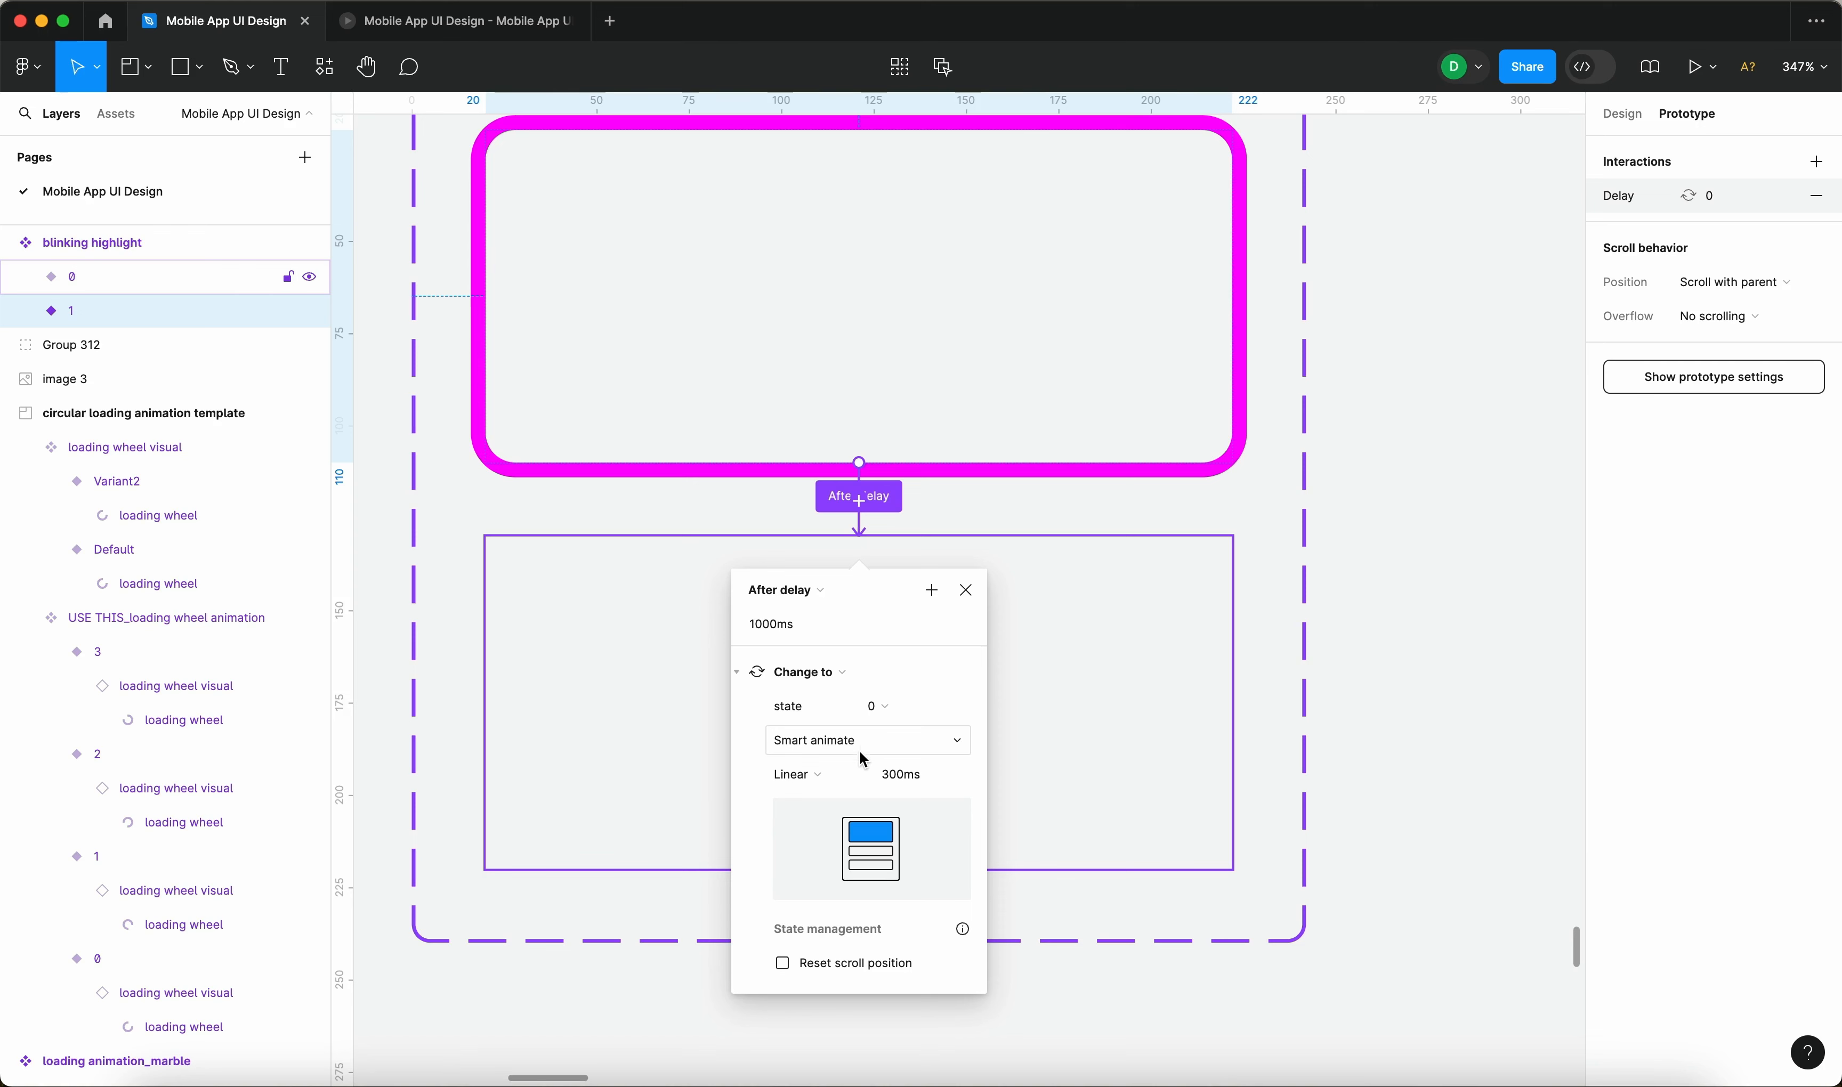
# Set the variant 1 transition's easing to Ease out and its duration to 400 ms.
pyautogui.click(844, 773)
pyautogui.click(869, 840)
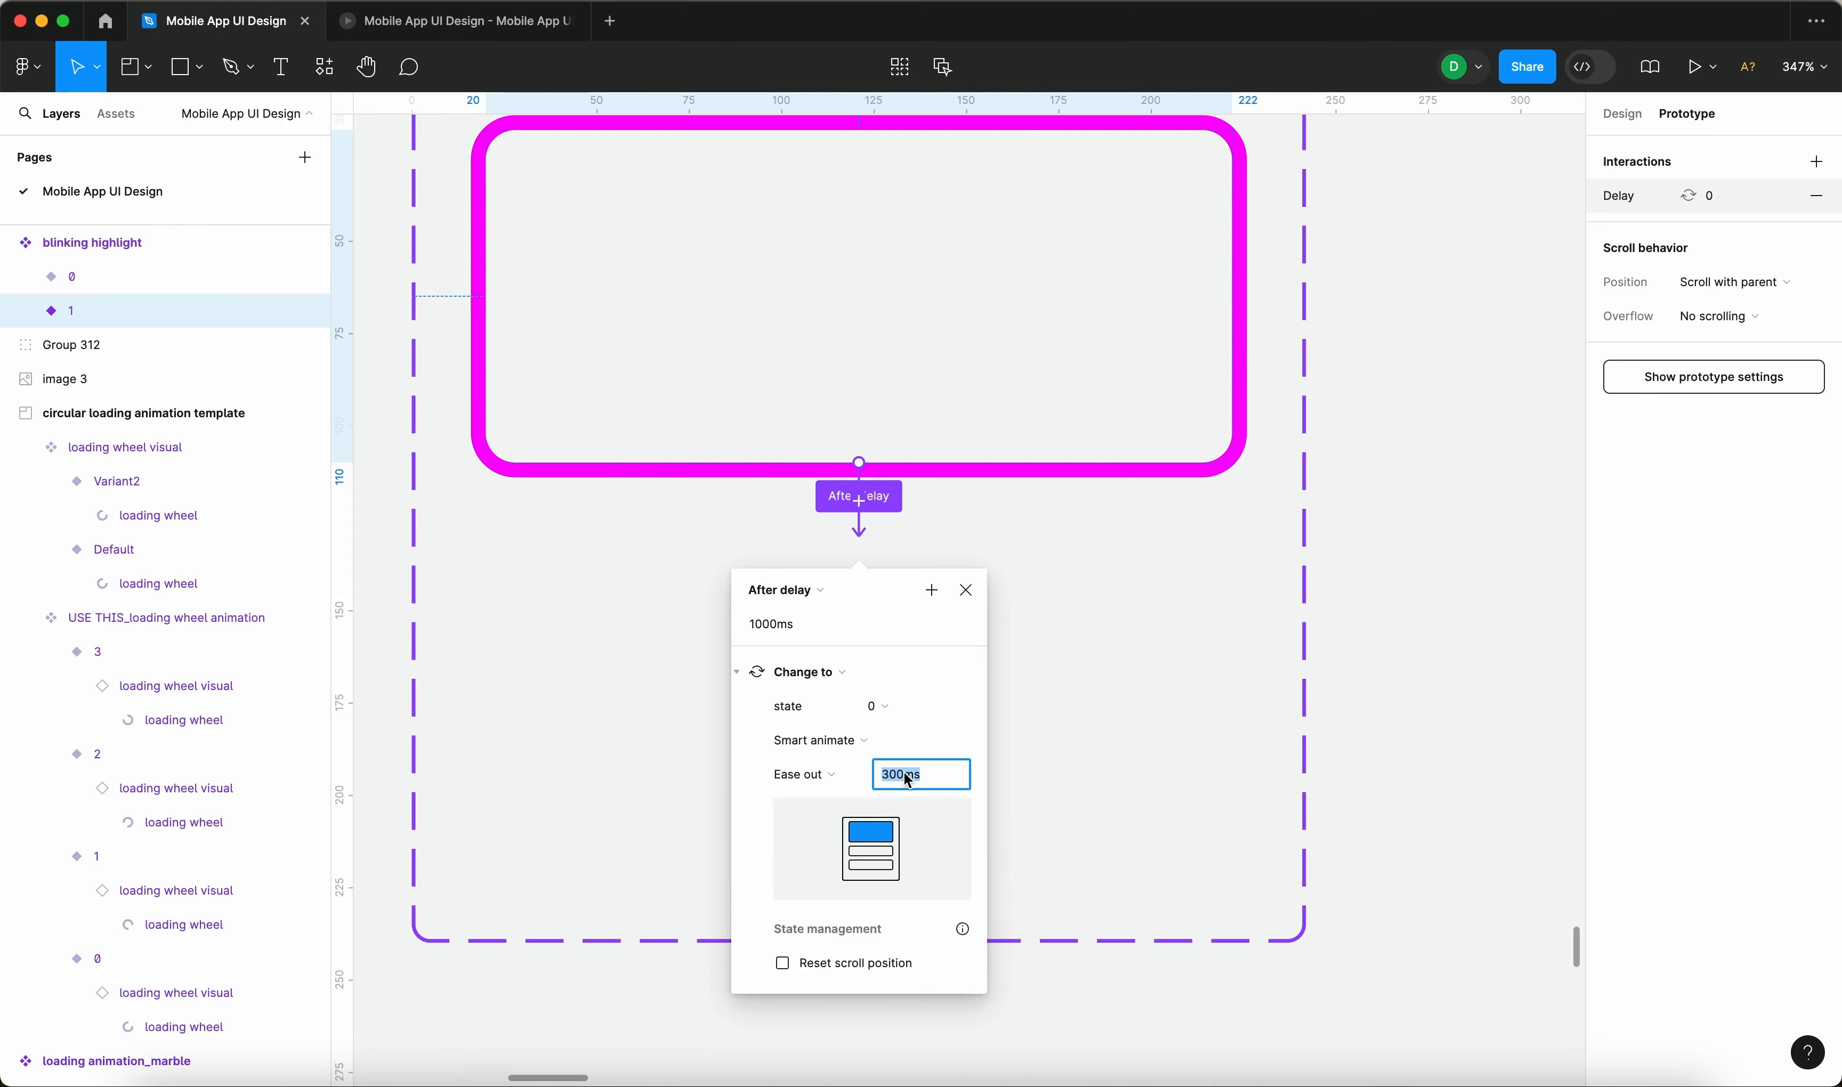
pyautogui.write('400')
pyautogui.press('Return')
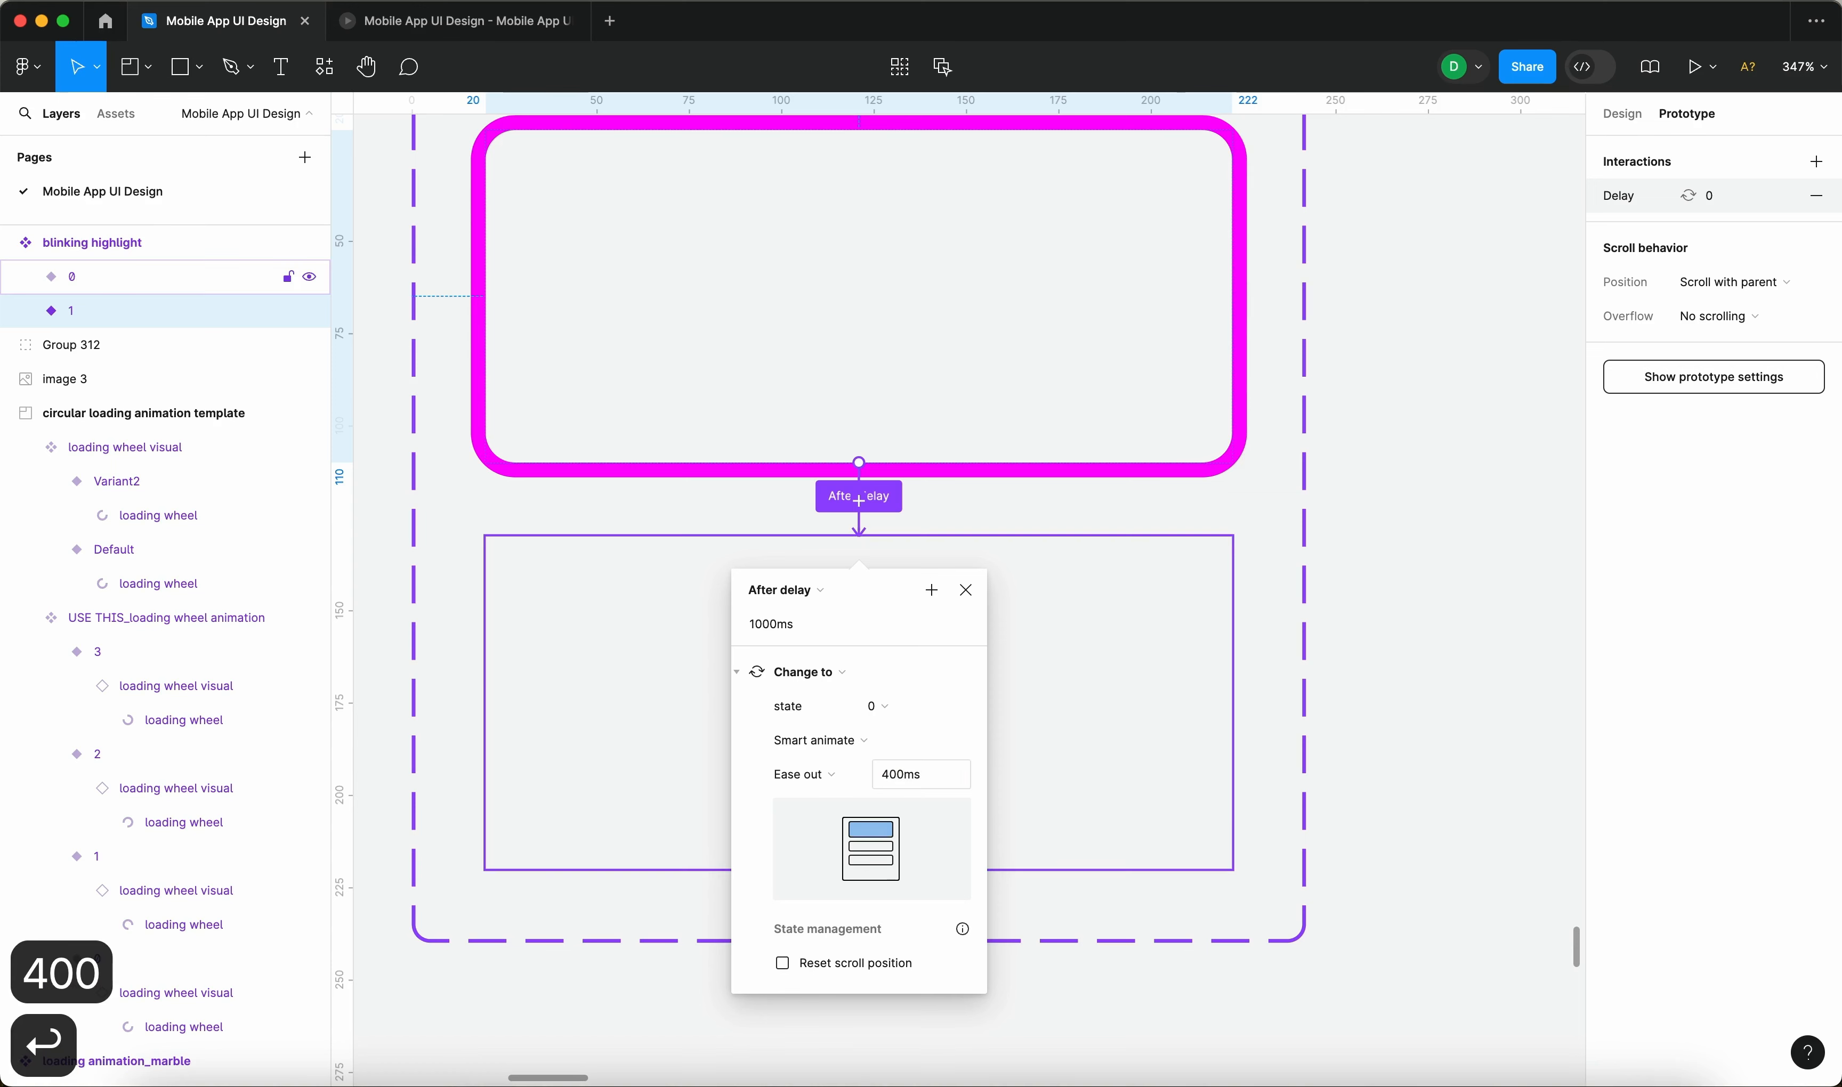
pyautogui.click(1163, 767)
# Connect variant 0 back to variant 1 with an After delay trigger of 800 ms.
pyautogui.moveTo(859, 868); pyautogui.dragTo(1068, 454)
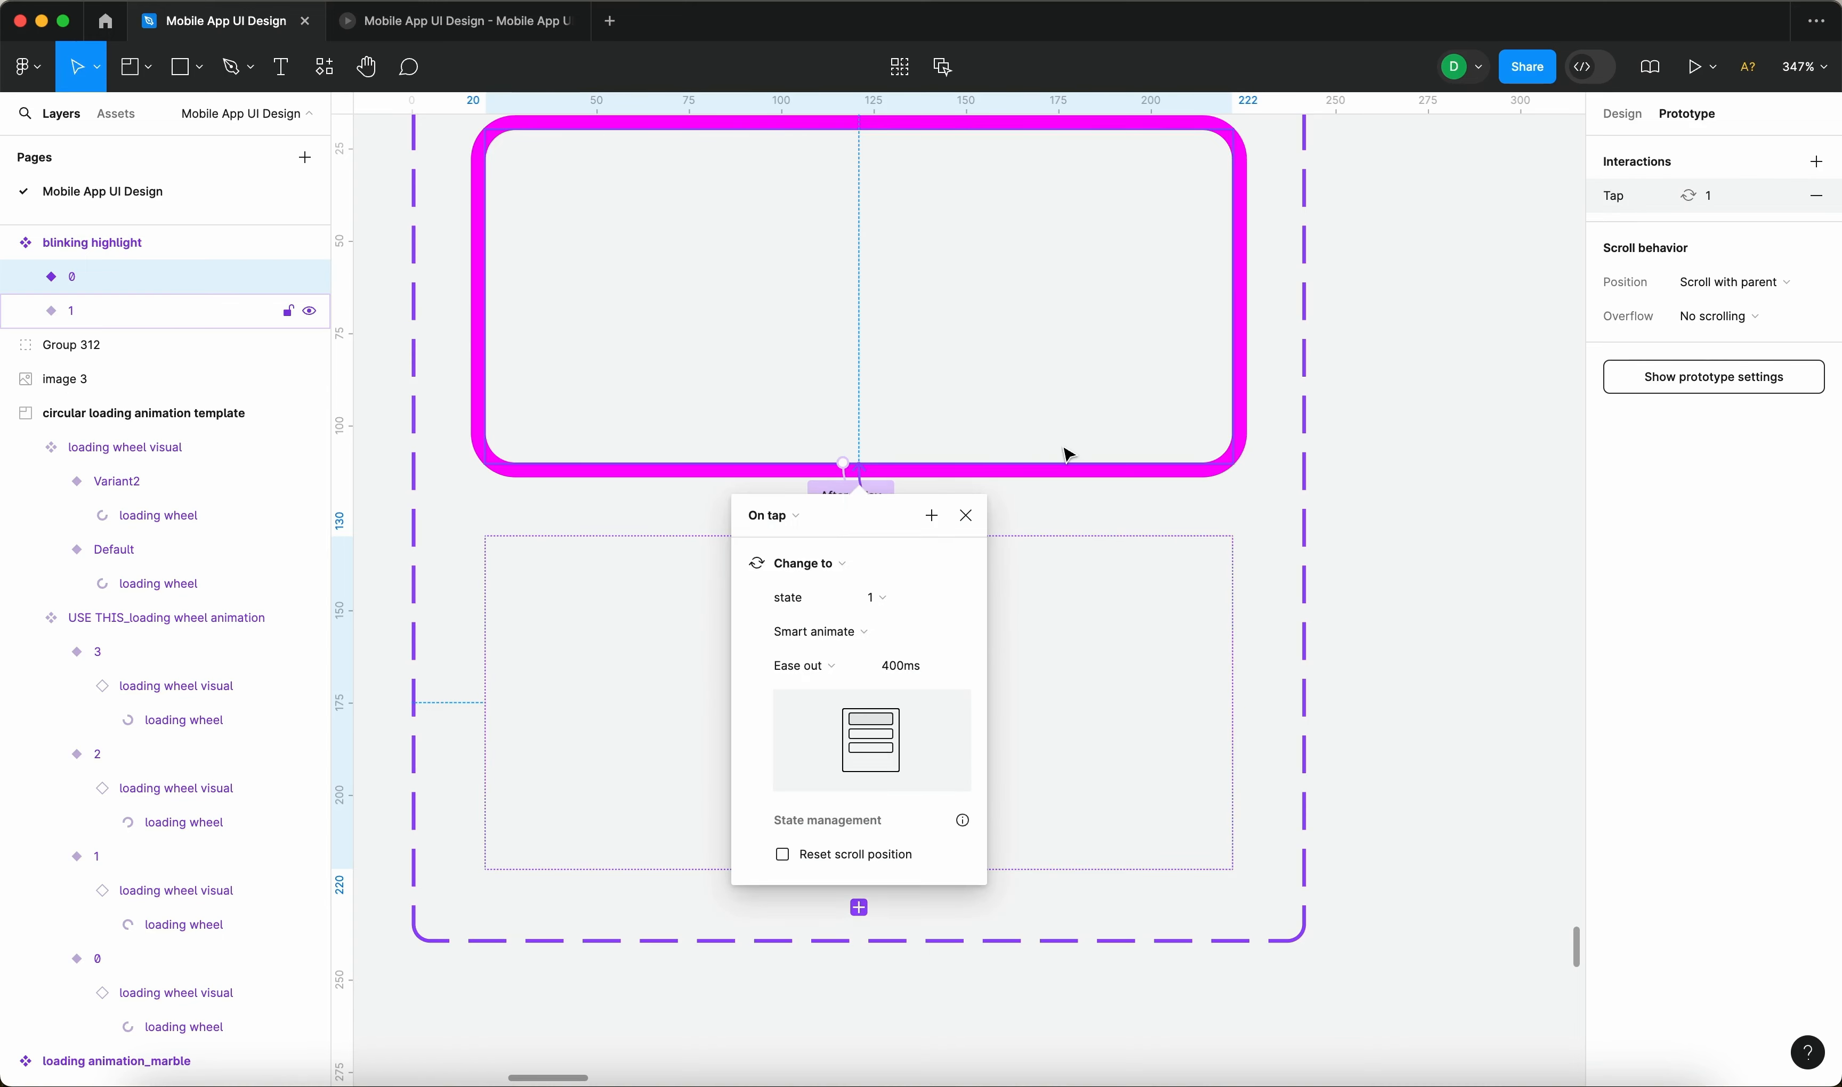
pyautogui.click(801, 531)
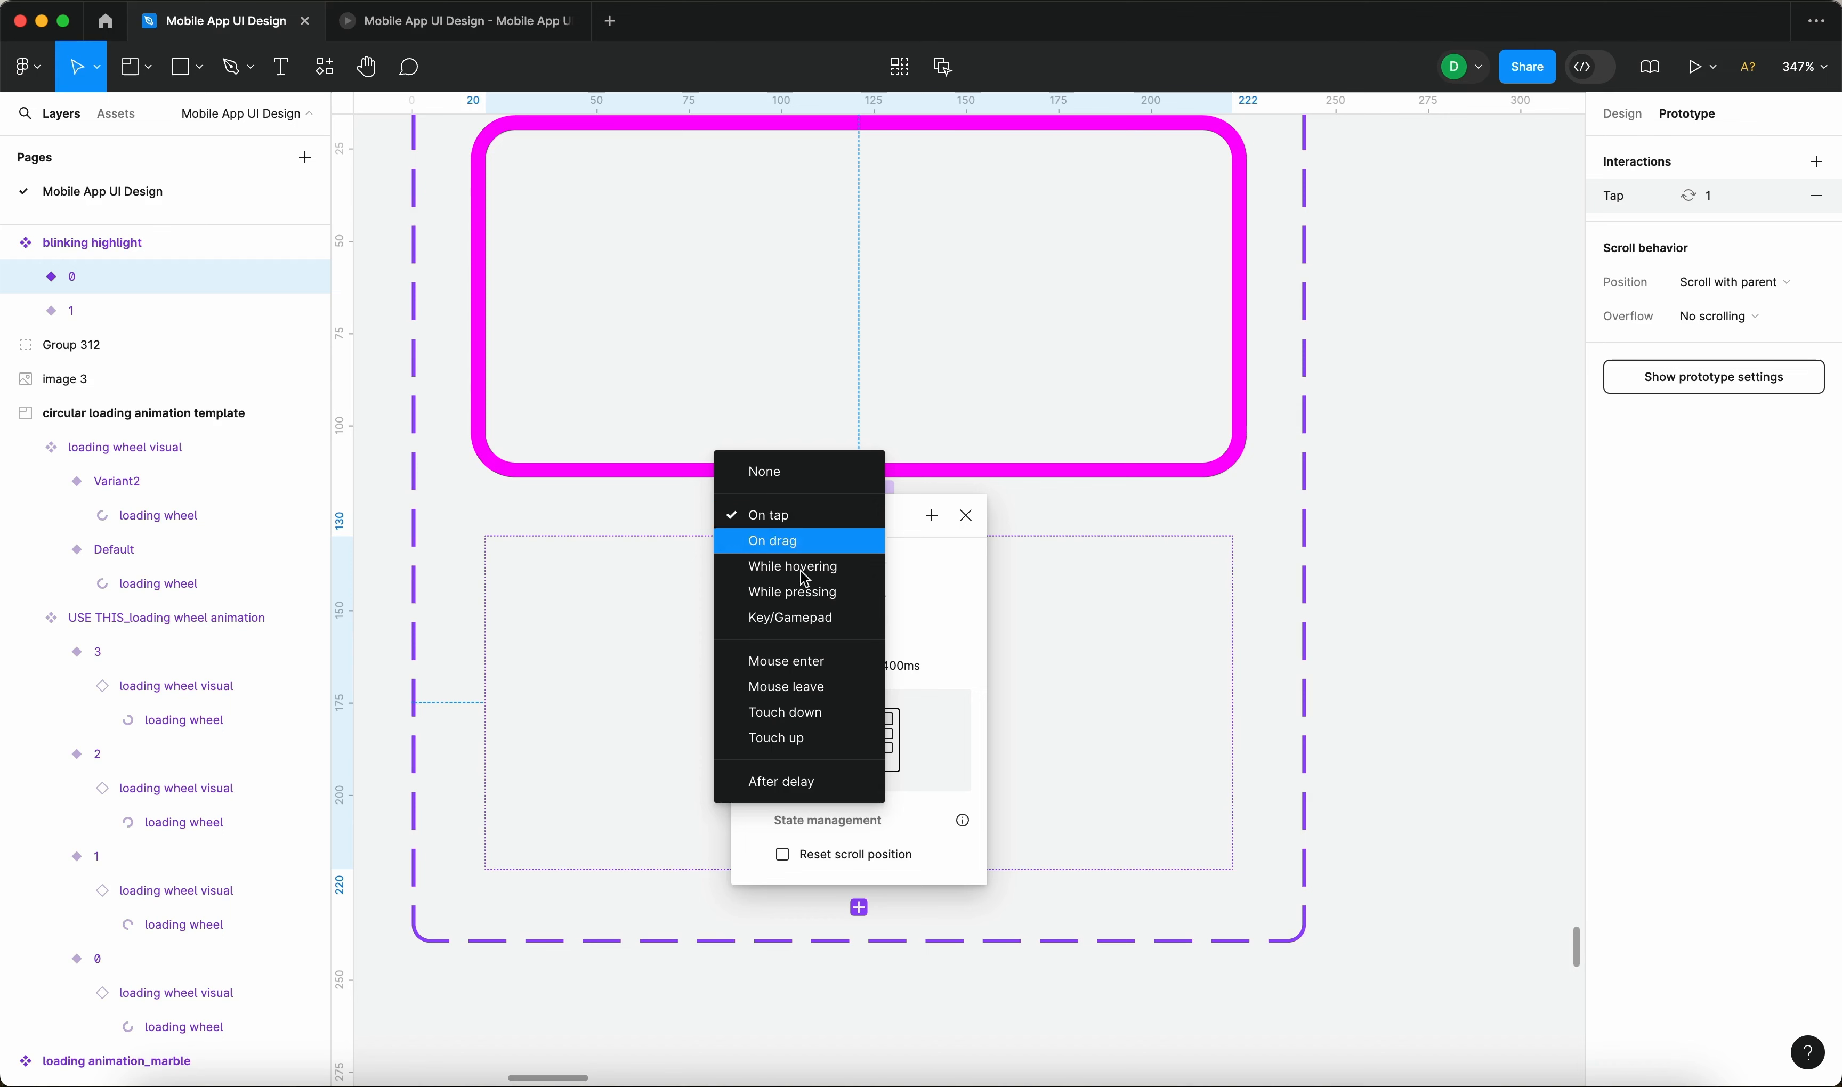
pyautogui.click(808, 784)
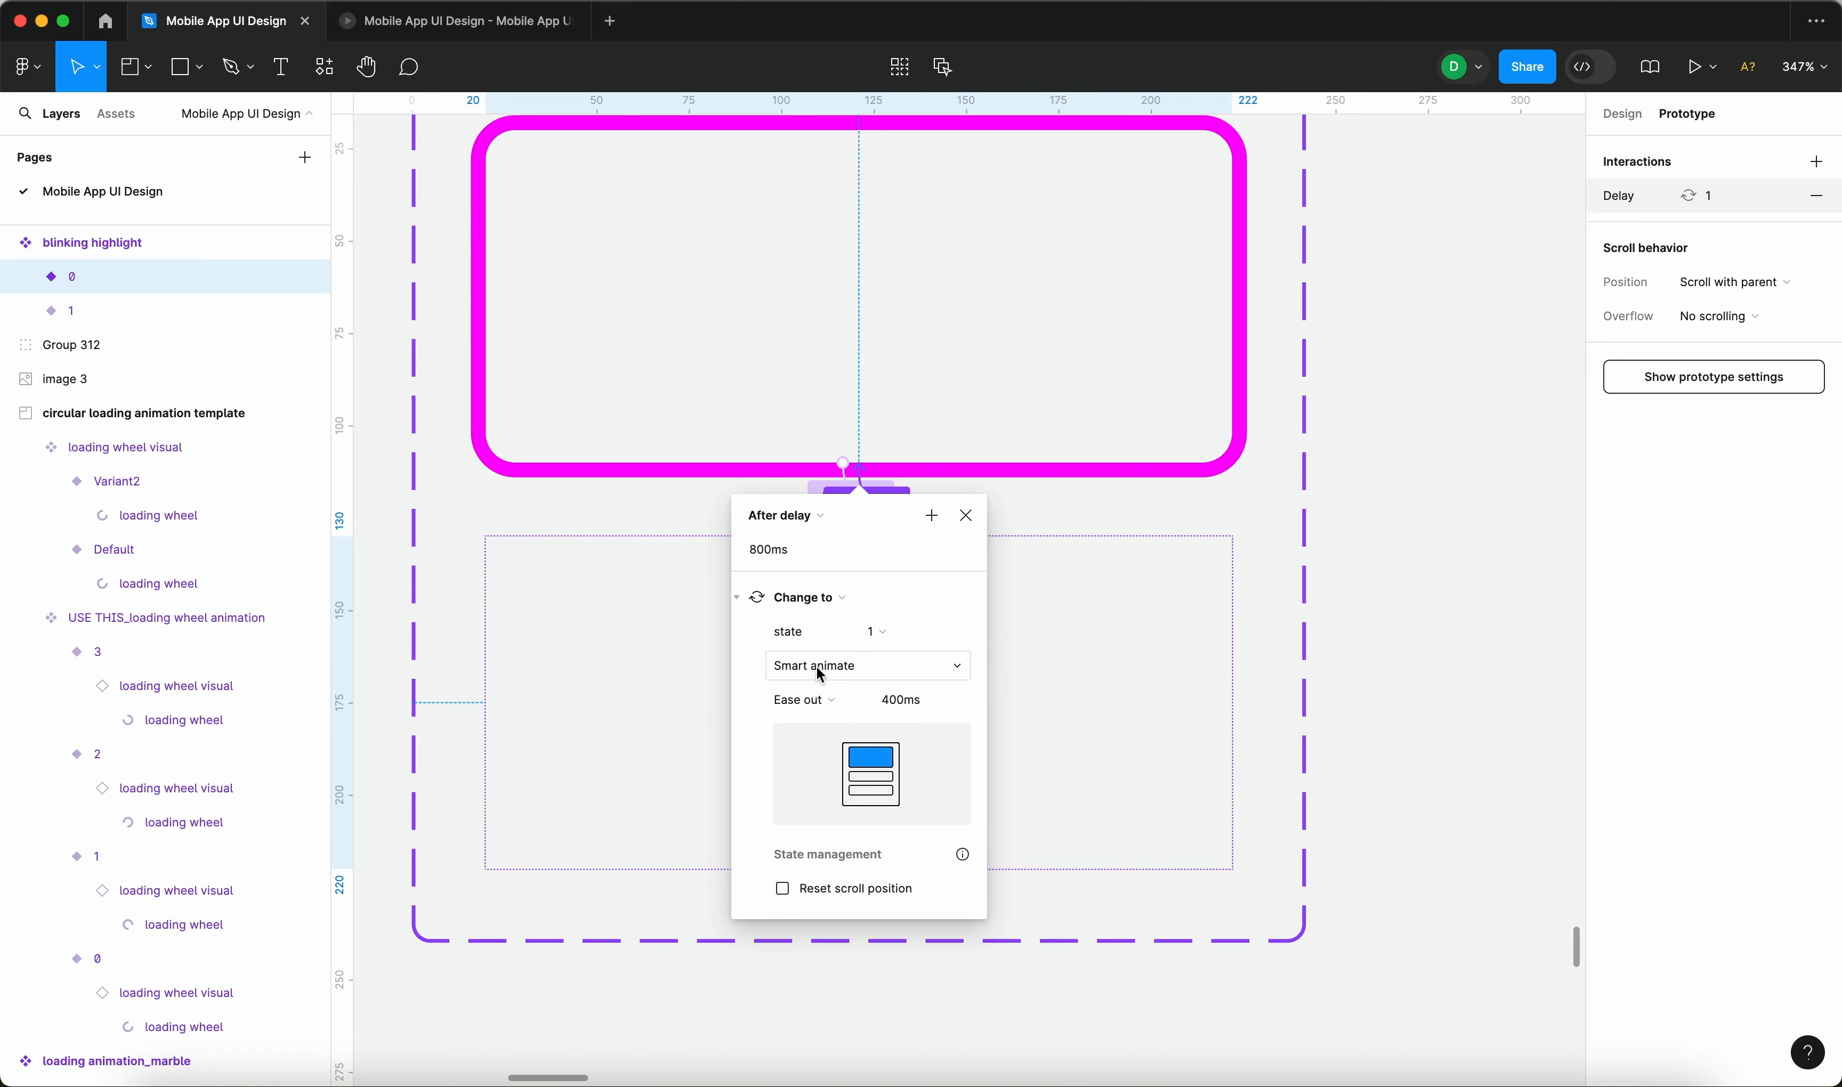
pyautogui.click(966, 517)
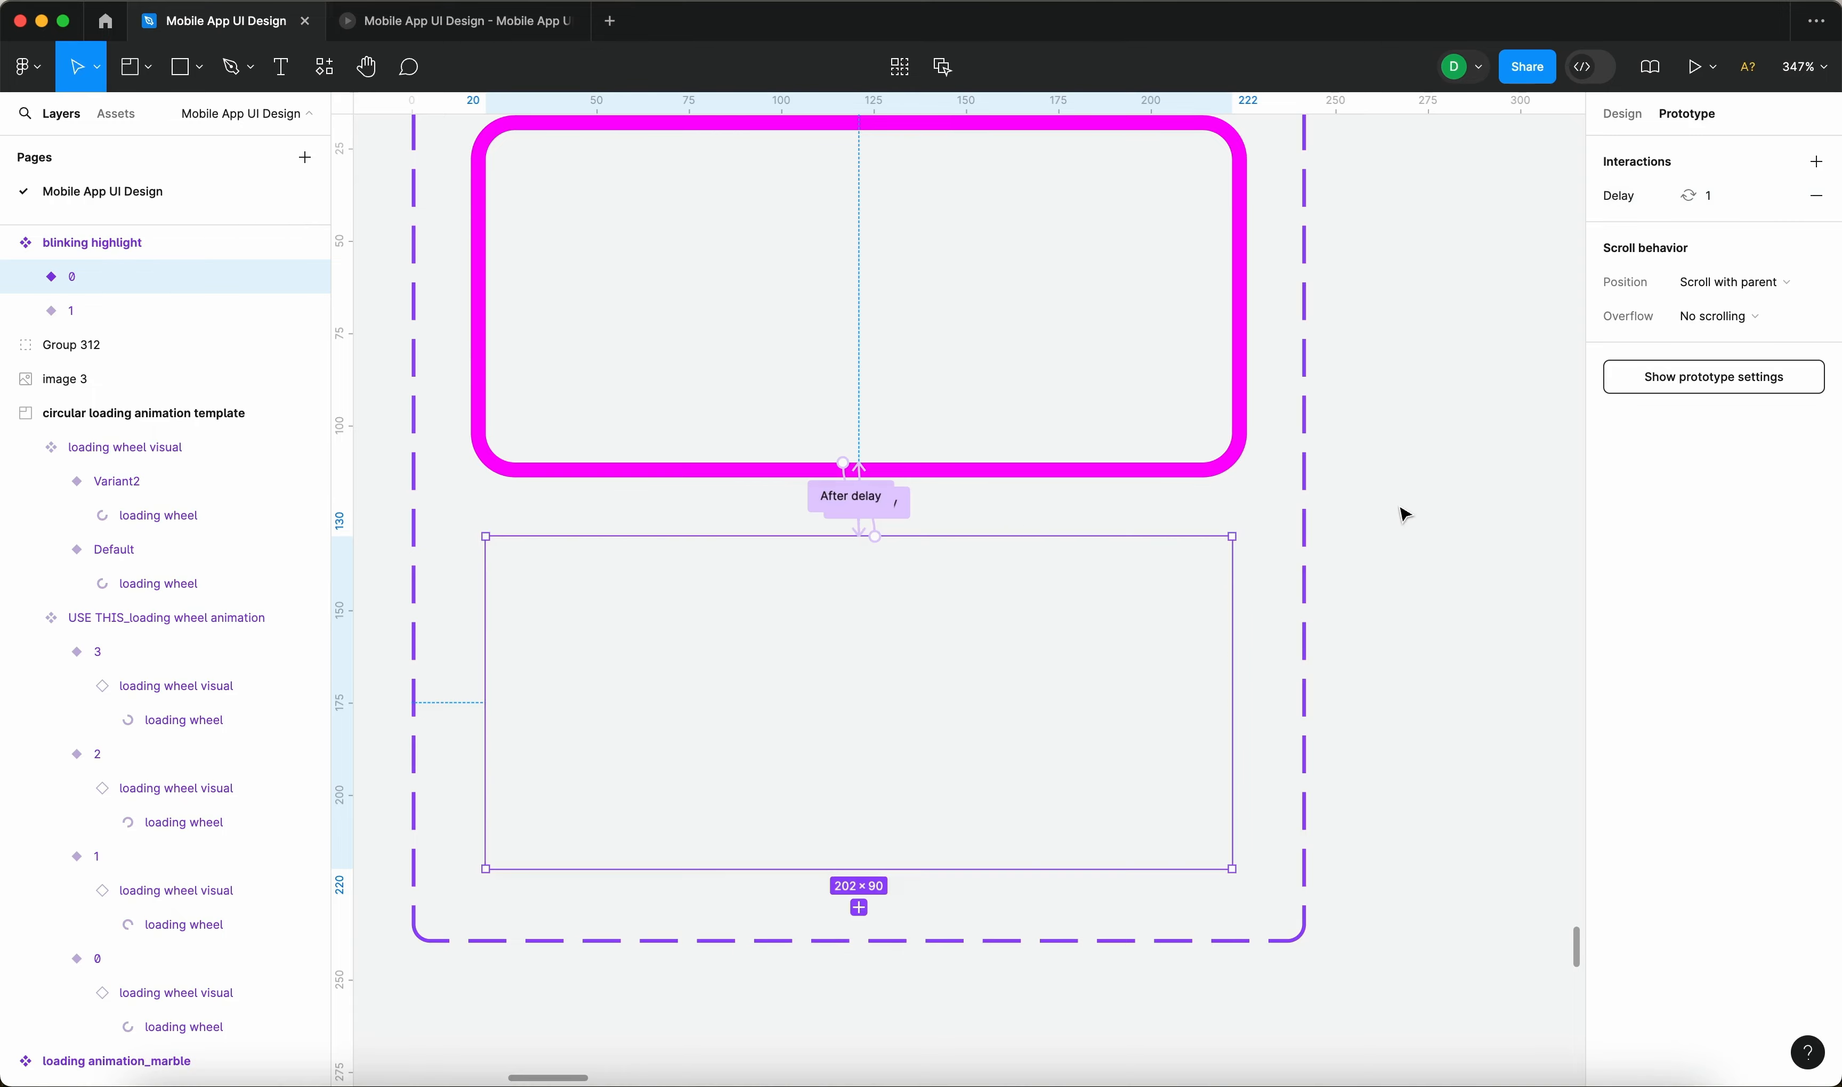
pyautogui.click(1409, 514)
# Place an instance of the blinking highlight on the empty canvas to the right of its component set.
pyautogui.scroll(-10, 1409, 514)
pyautogui.hscroll(-4, 473, 572)
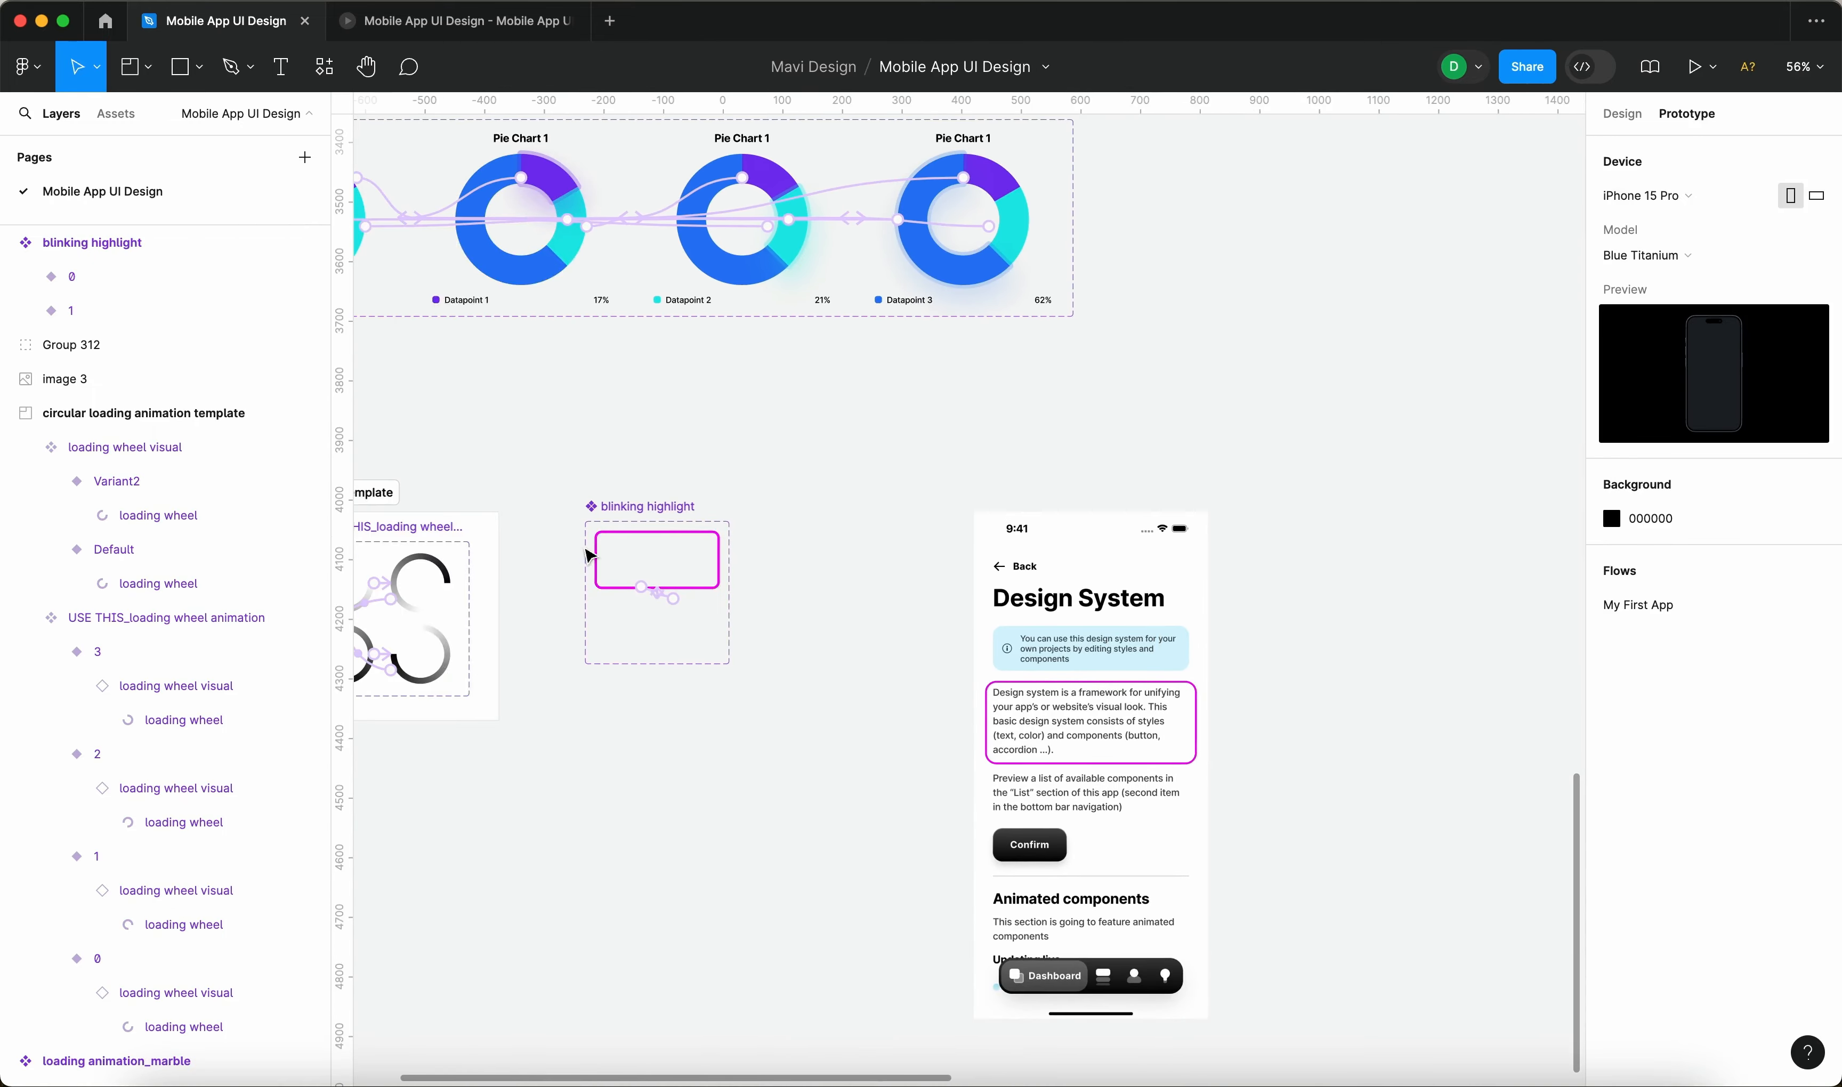
pyautogui.moveTo(672, 499); pyautogui.dragTo(631, 493)
pyautogui.click(721, 545)
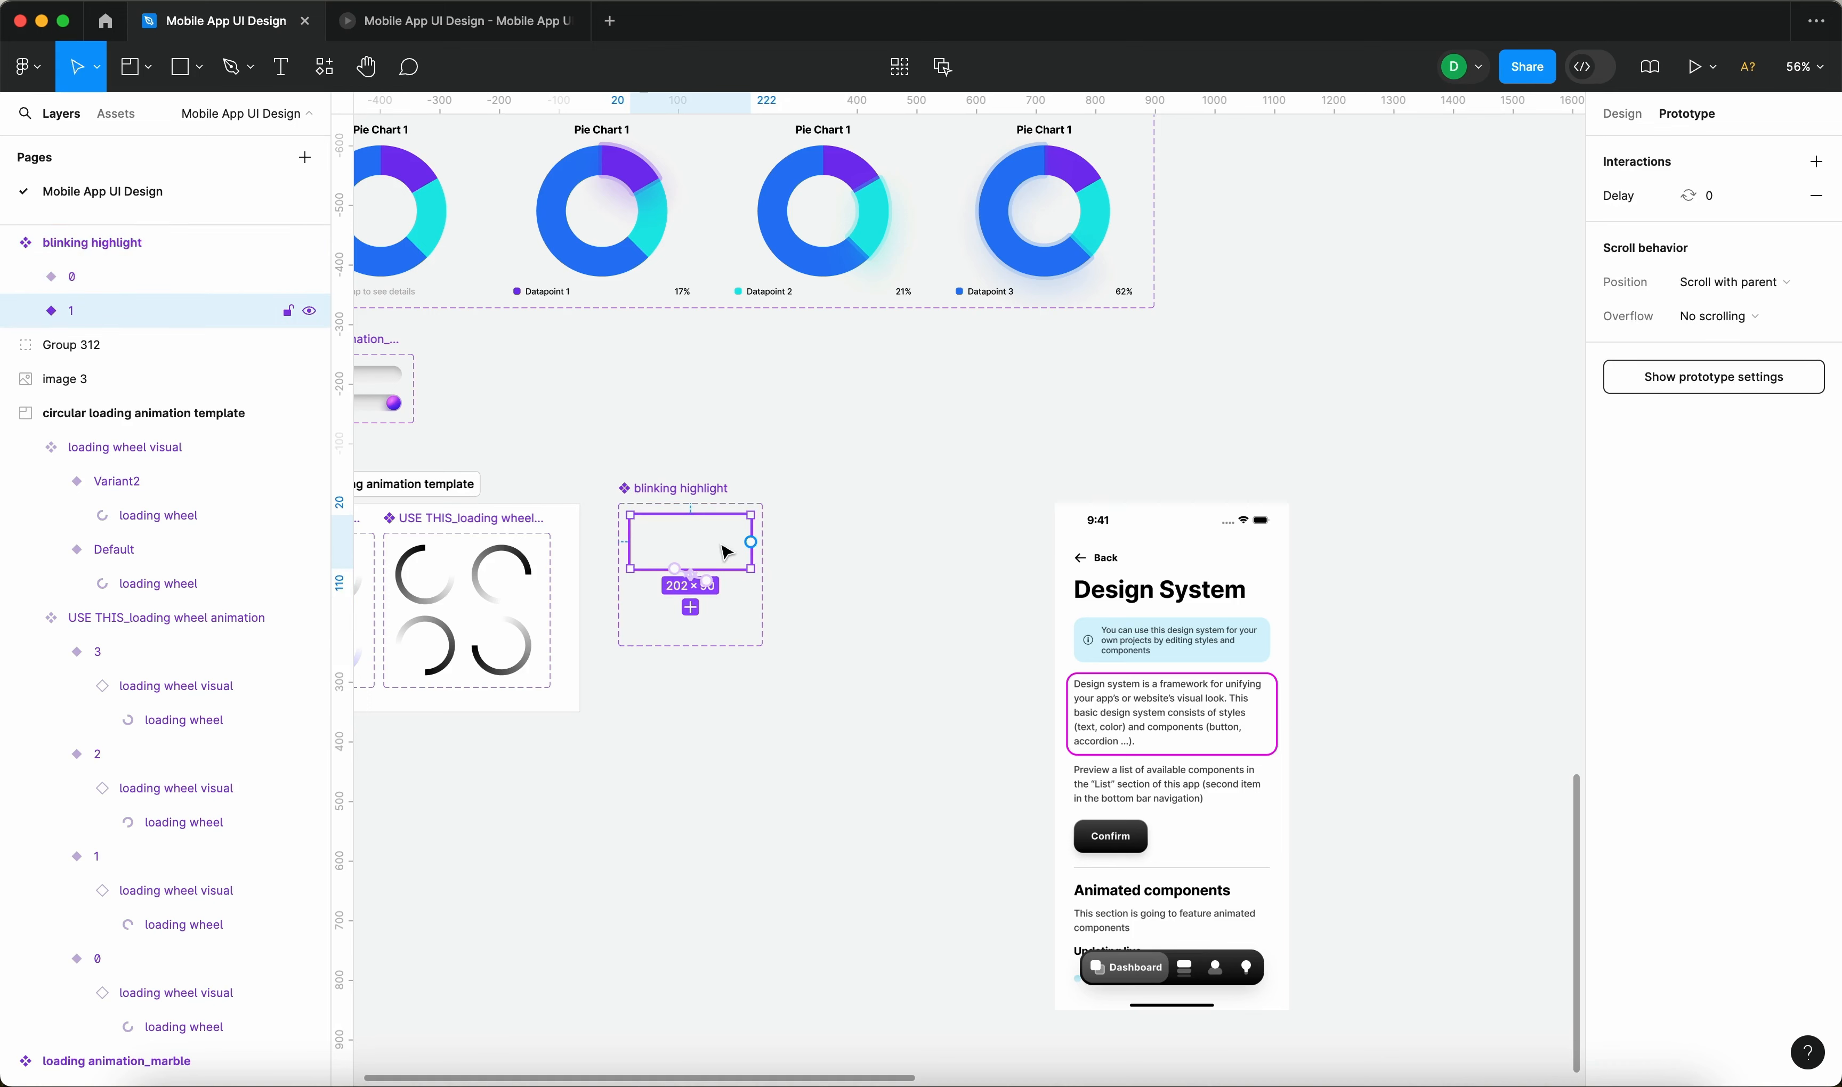
pyautogui.moveTo(735, 534); pyautogui.dragTo(964, 508)
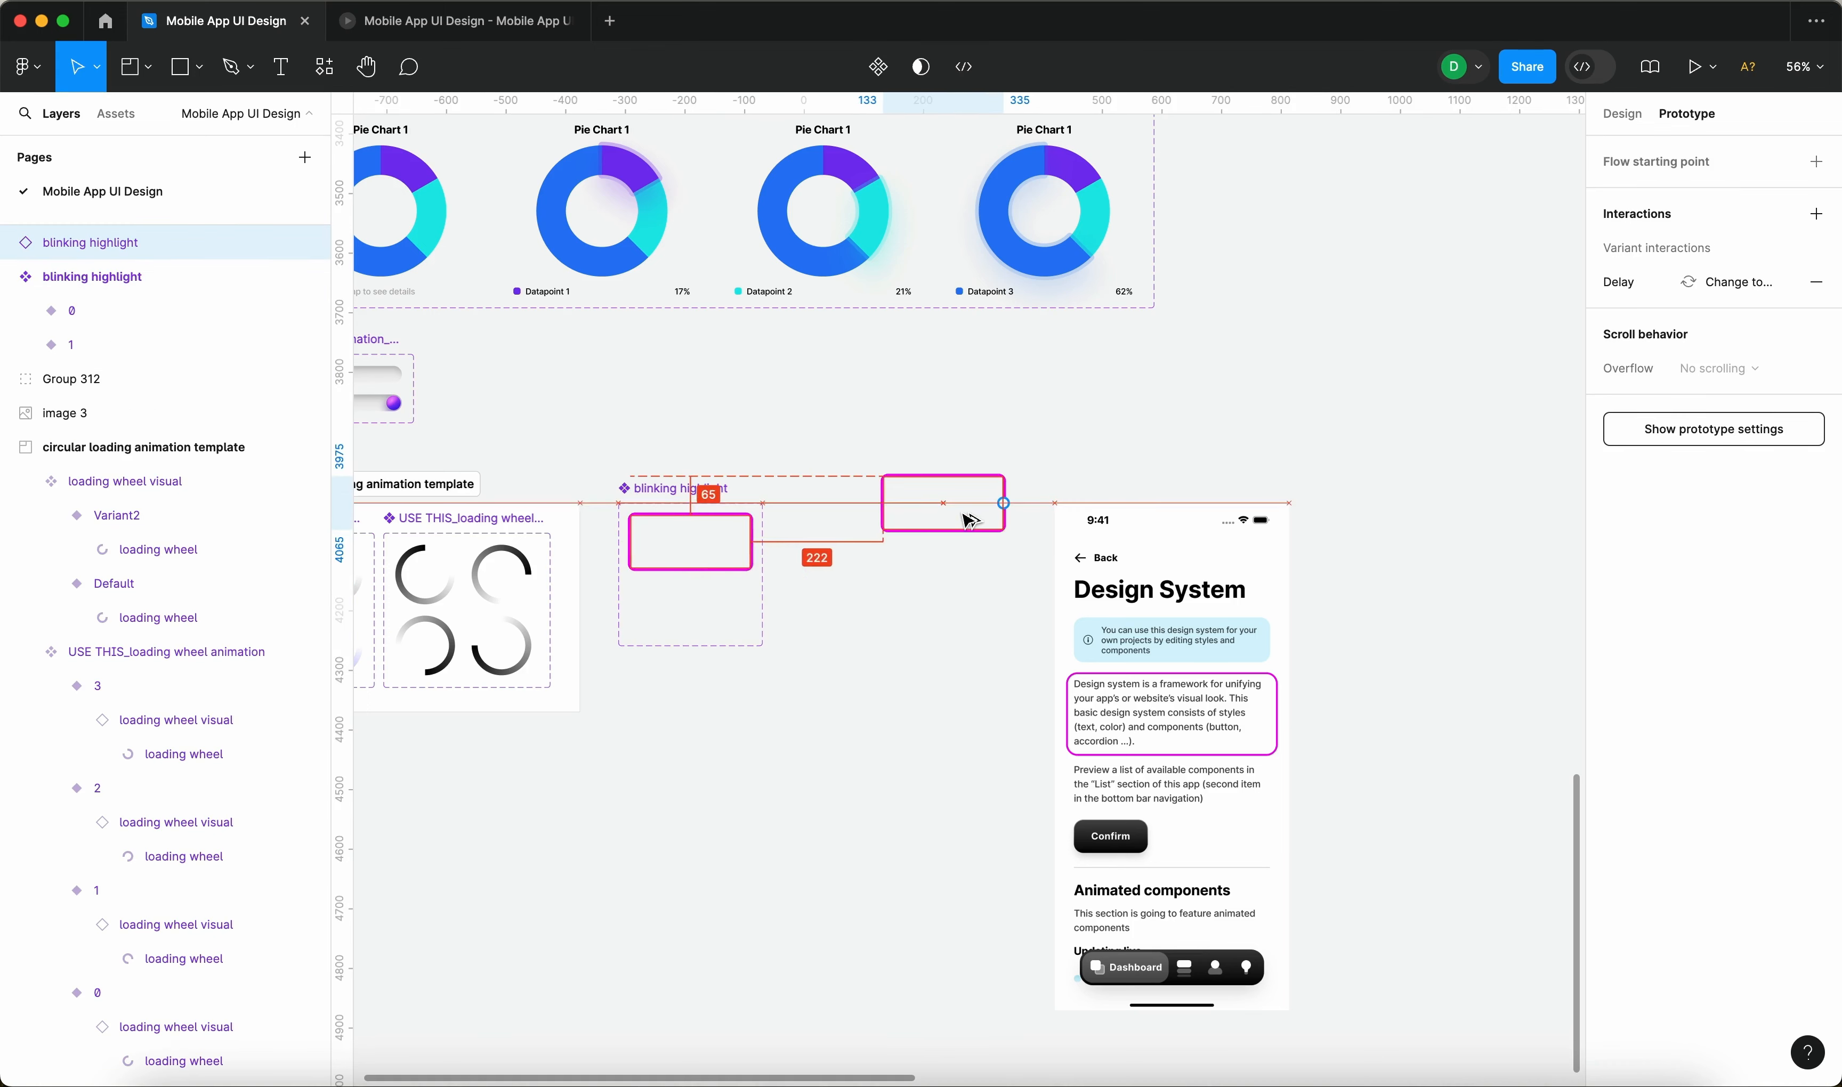
# Delete the Design System reference screenshot and its magenta outline group from the canvas.
pyautogui.click(1206, 597)
pyautogui.press('BackSpace')
pyautogui.click(738, 543)
pyautogui.moveTo(1462, 806); pyautogui.dragTo(1240, 693)
pyautogui.press('BackSpace')
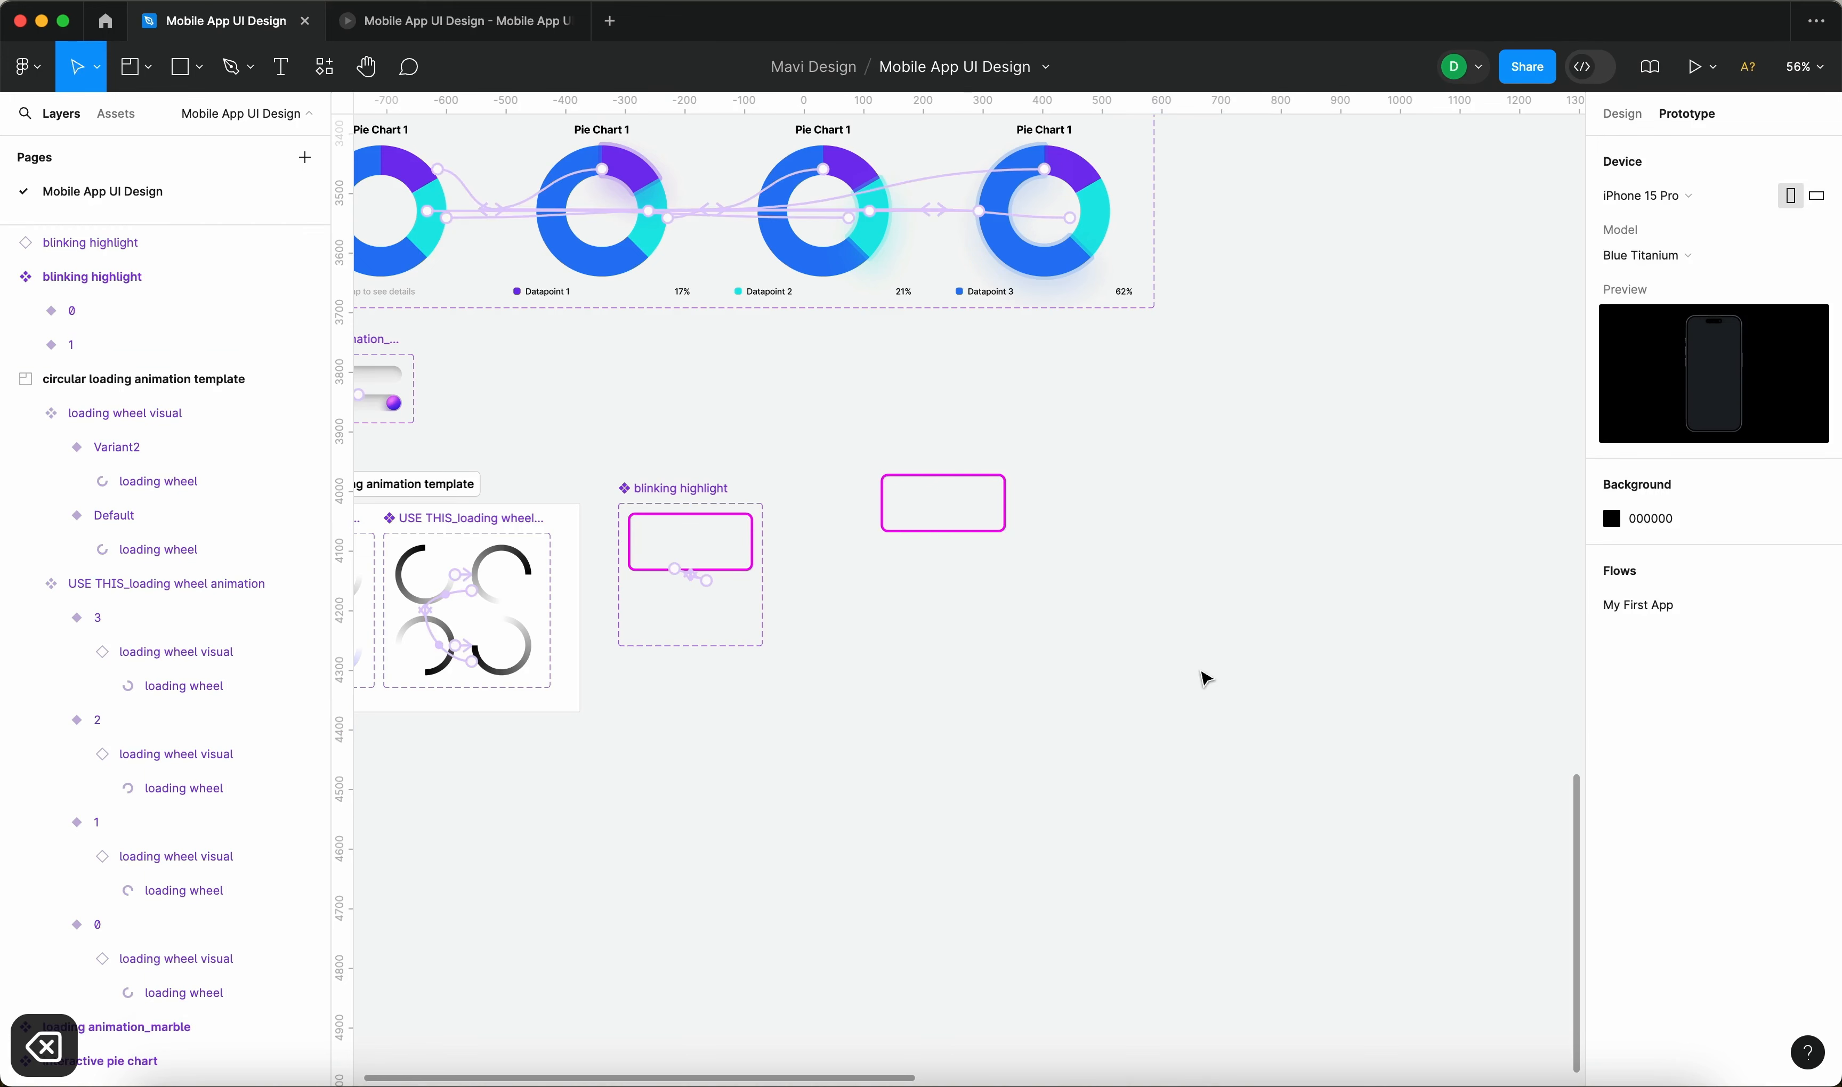
# Resize the highlight instance to about 289 × 89 and move it above the Dashboard sub-page screen.
pyautogui.click(974, 515)
pyautogui.moveTo(975, 516); pyautogui.dragTo(1007, 532)
pyautogui.scroll(5, 973, 548)
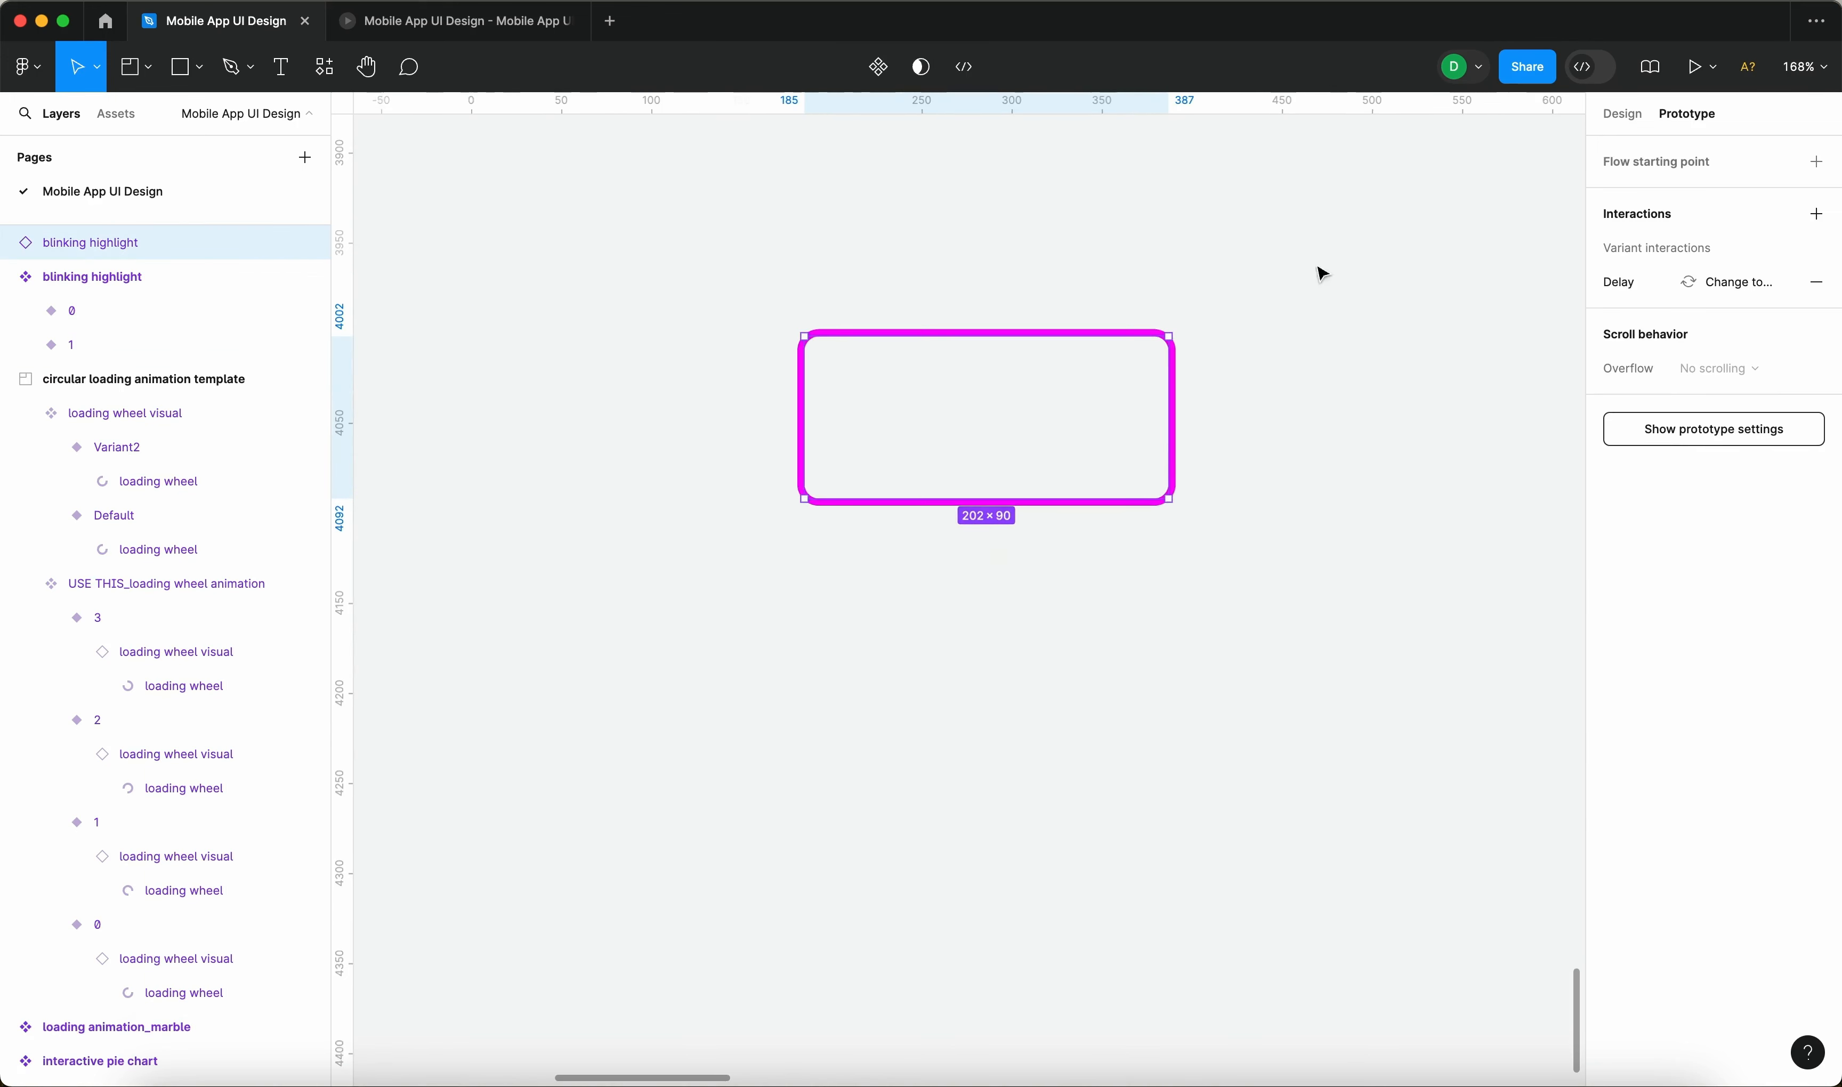
pyautogui.click(1619, 114)
pyautogui.moveTo(1165, 504); pyautogui.dragTo(1016, 280)
pyautogui.click(1448, 614)
pyautogui.scroll(-6, 1381, 580)
pyautogui.hscroll(8, 1322, 556)
pyautogui.scroll(6, 1321, 556)
pyautogui.scroll(10, 1164, 635)
pyautogui.hscroll(4, 1165, 635)
pyautogui.scroll(5, 1007, 298)
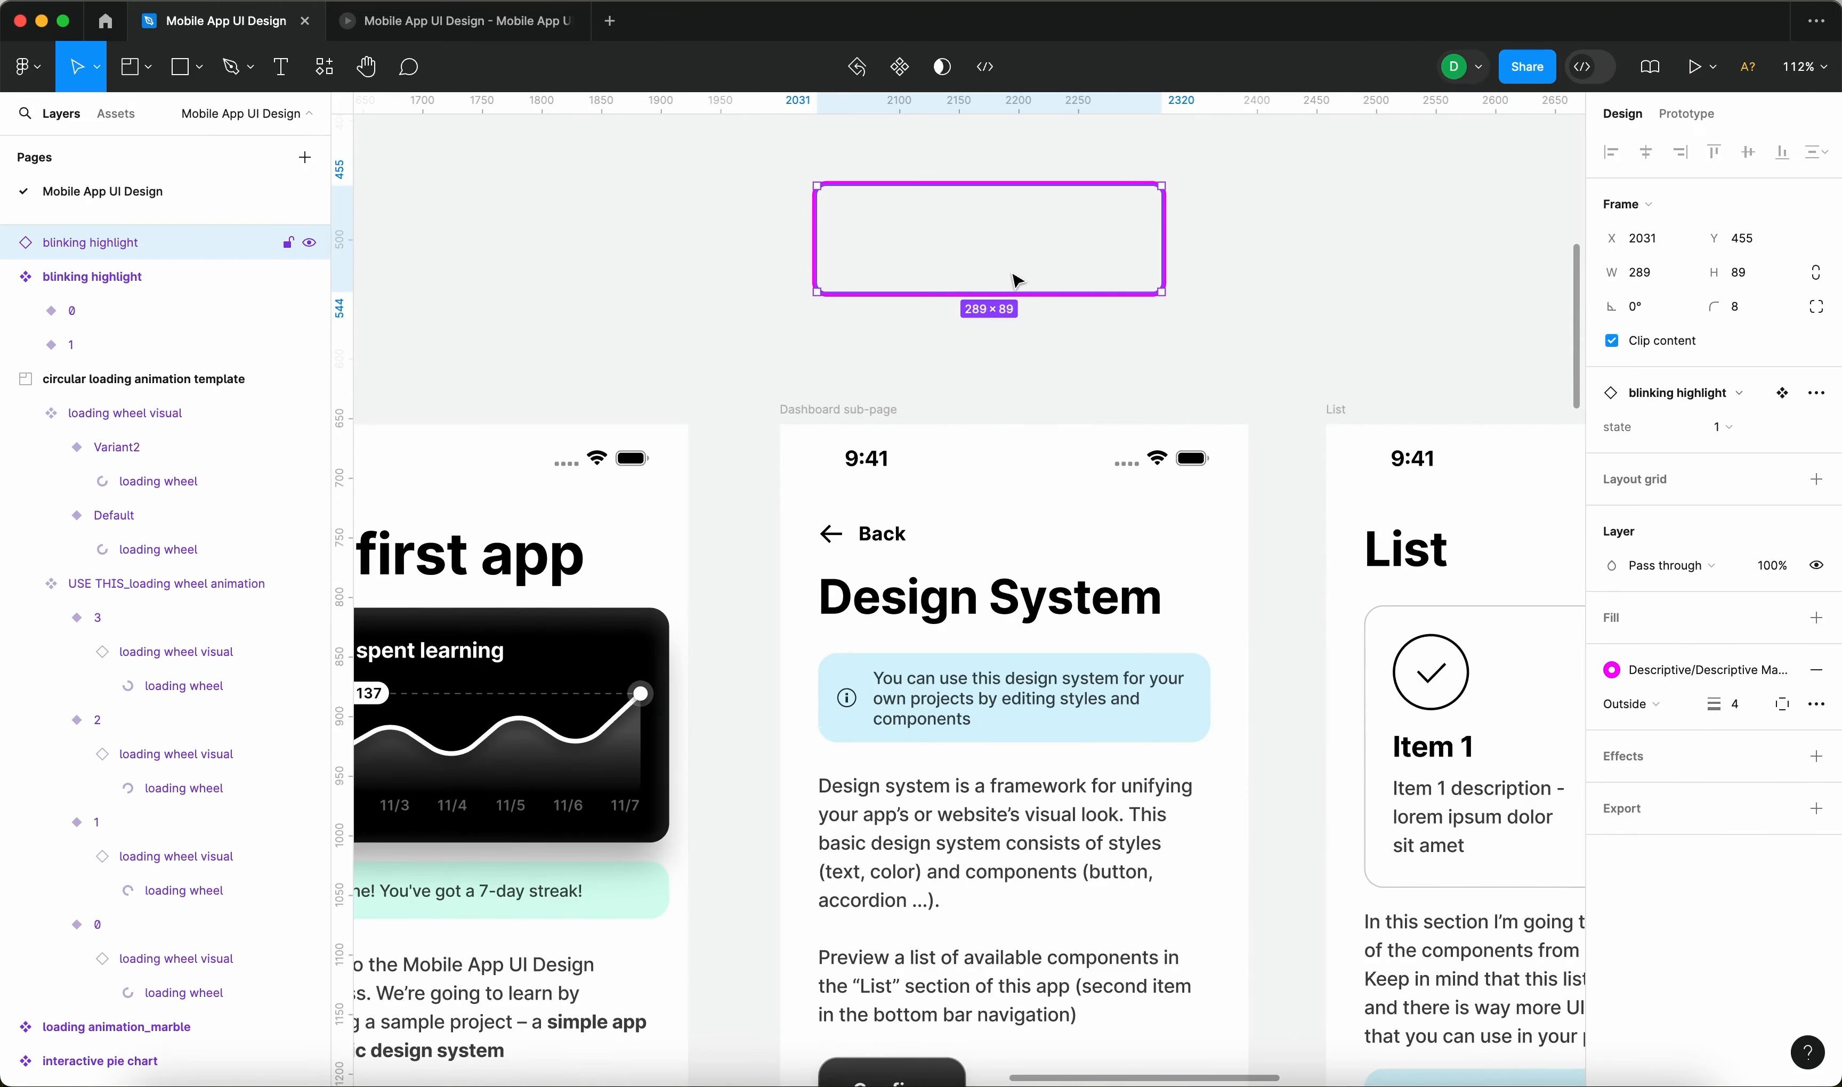
# Cut the highlight instance and paste it into the Dashboard sub-page frame.
pyautogui.press('super+x')
pyautogui.scroll(-5, 1016, 280)
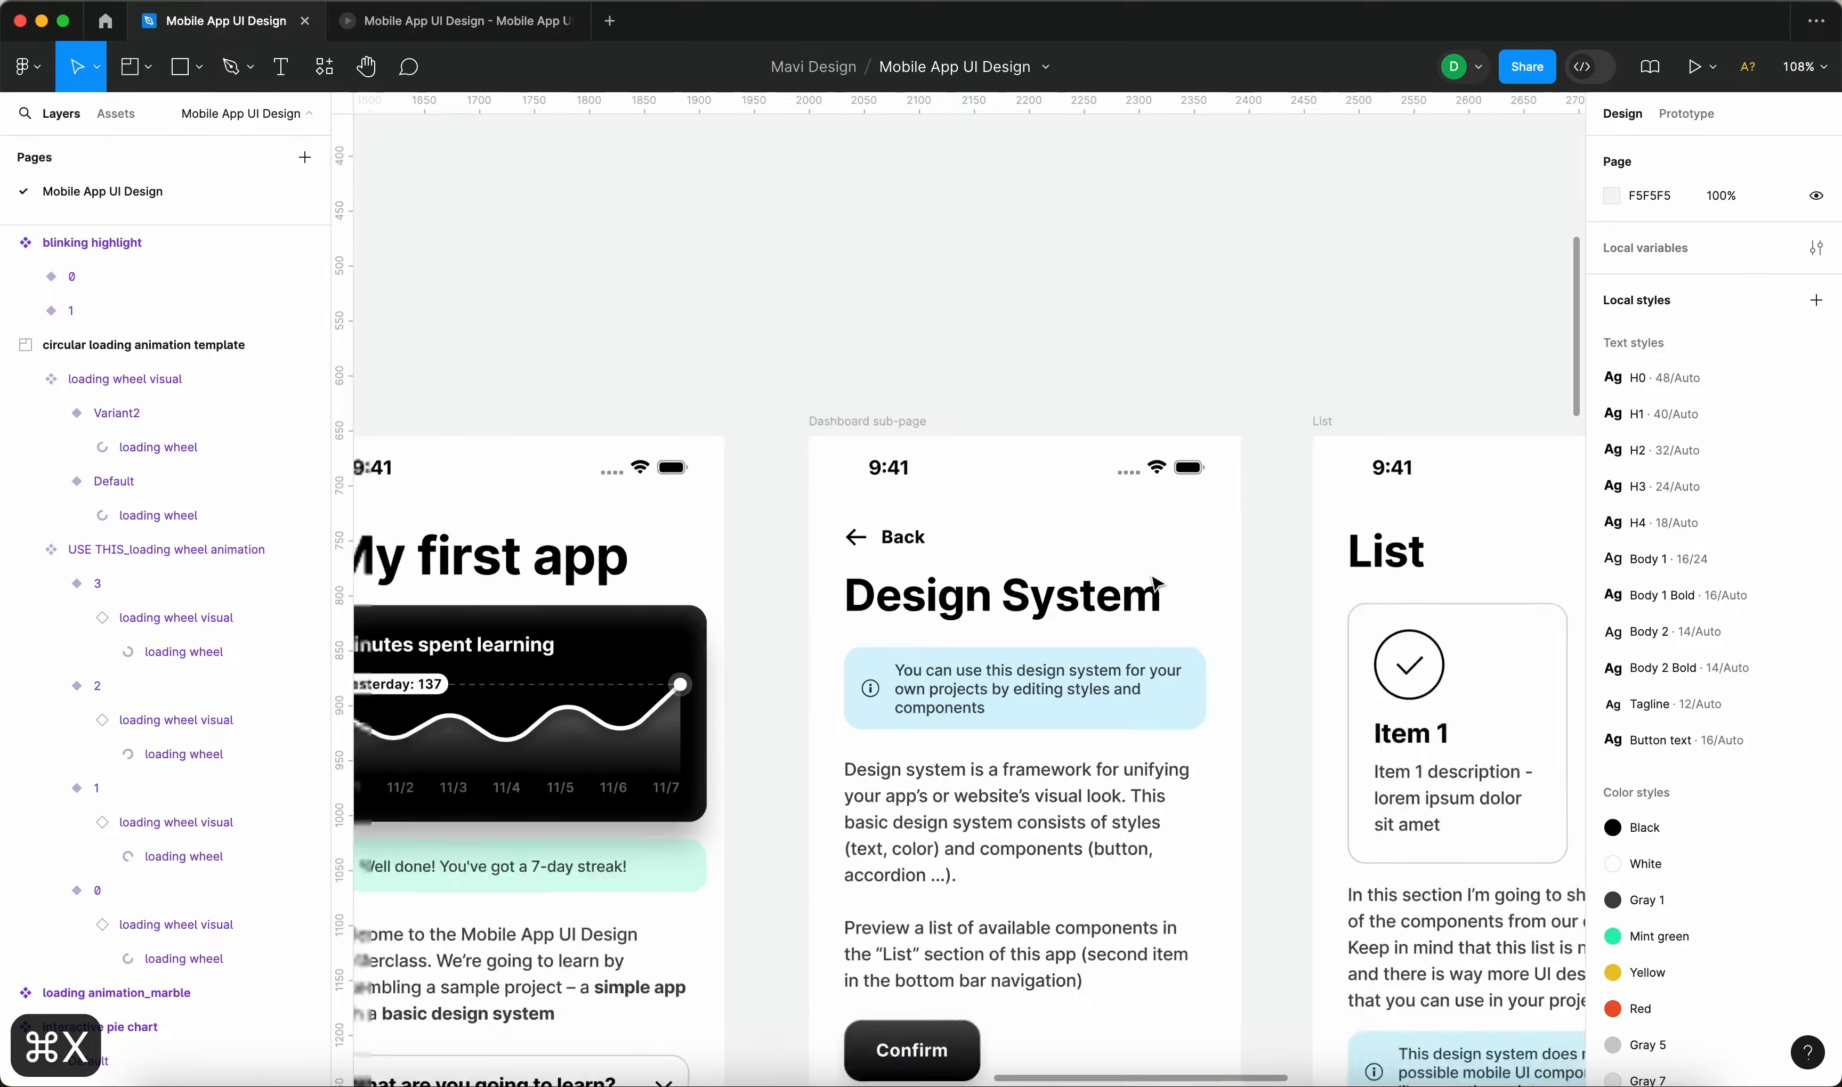
pyautogui.scroll(3, 1040, 659)
pyautogui.click(1127, 713)
pyautogui.scroll(-4, 1126, 713)
pyautogui.scroll(2, 1119, 709)
pyautogui.scroll(-6, 1116, 702)
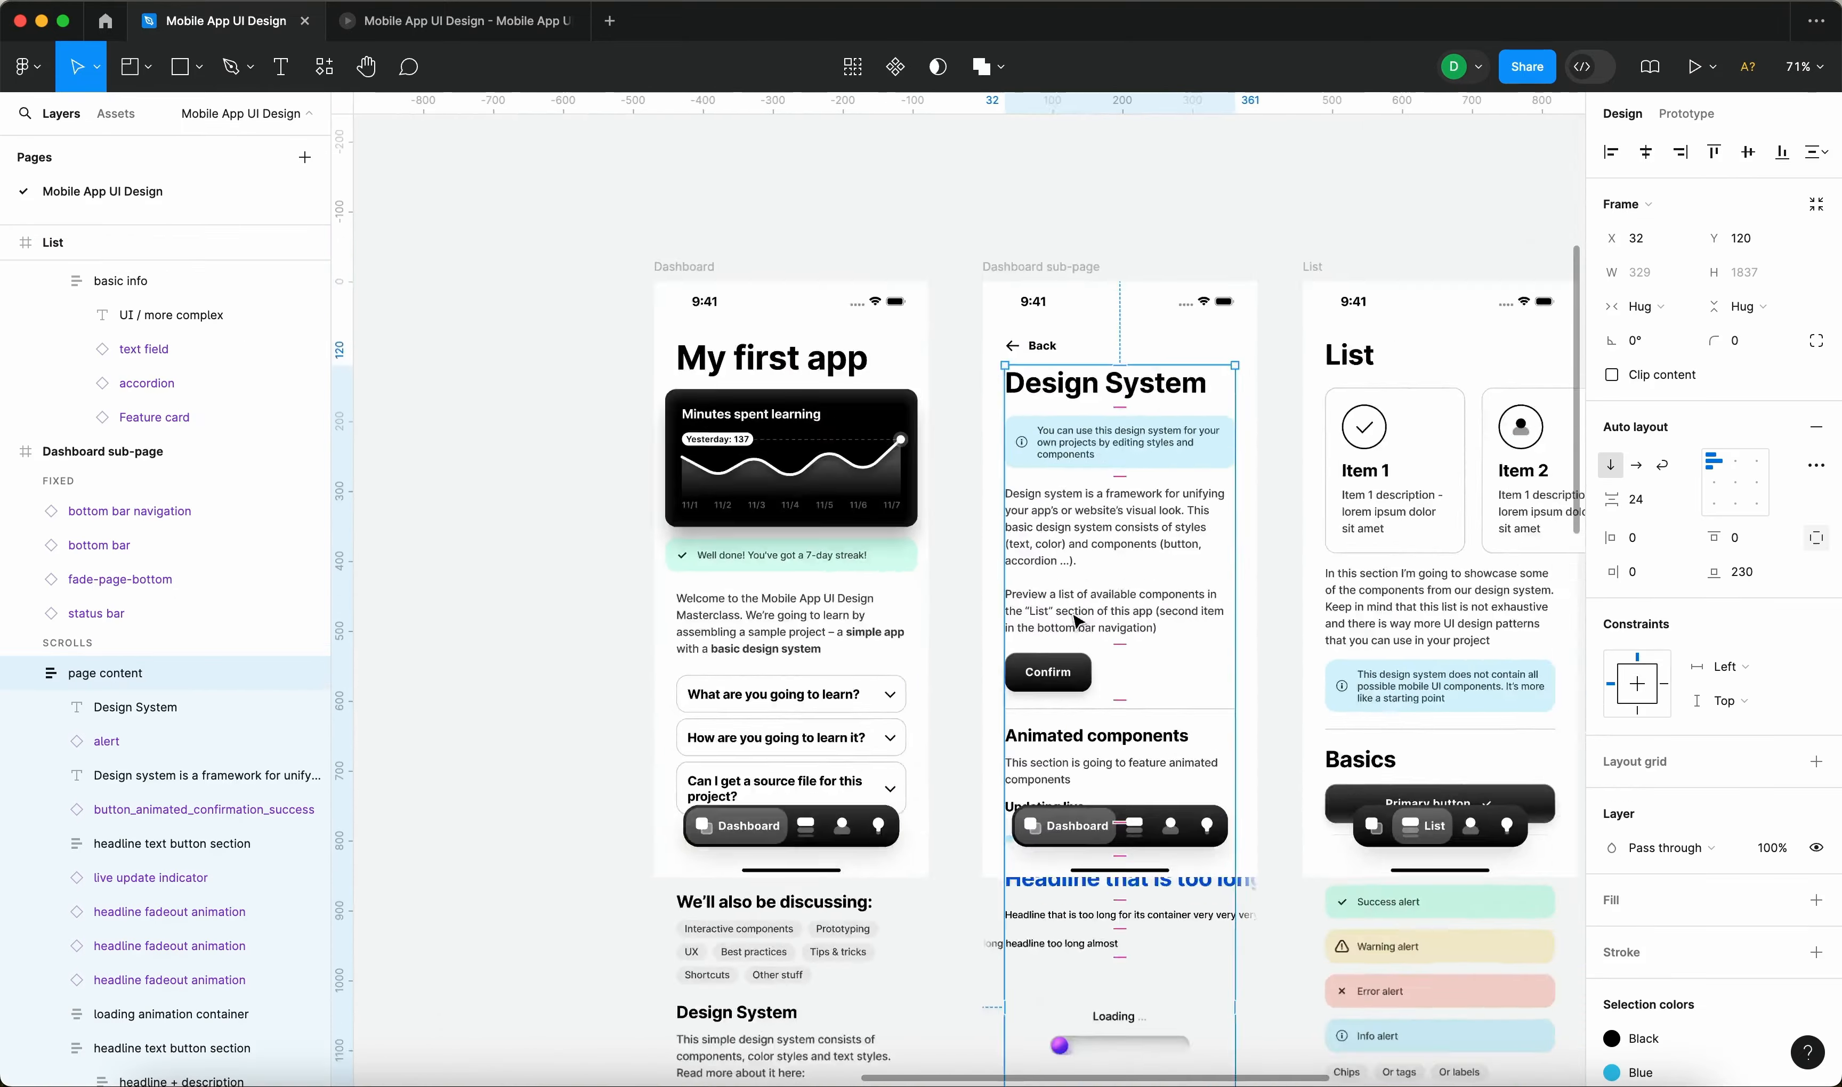
pyautogui.click(1040, 406)
pyautogui.scroll(5, 1136, 561)
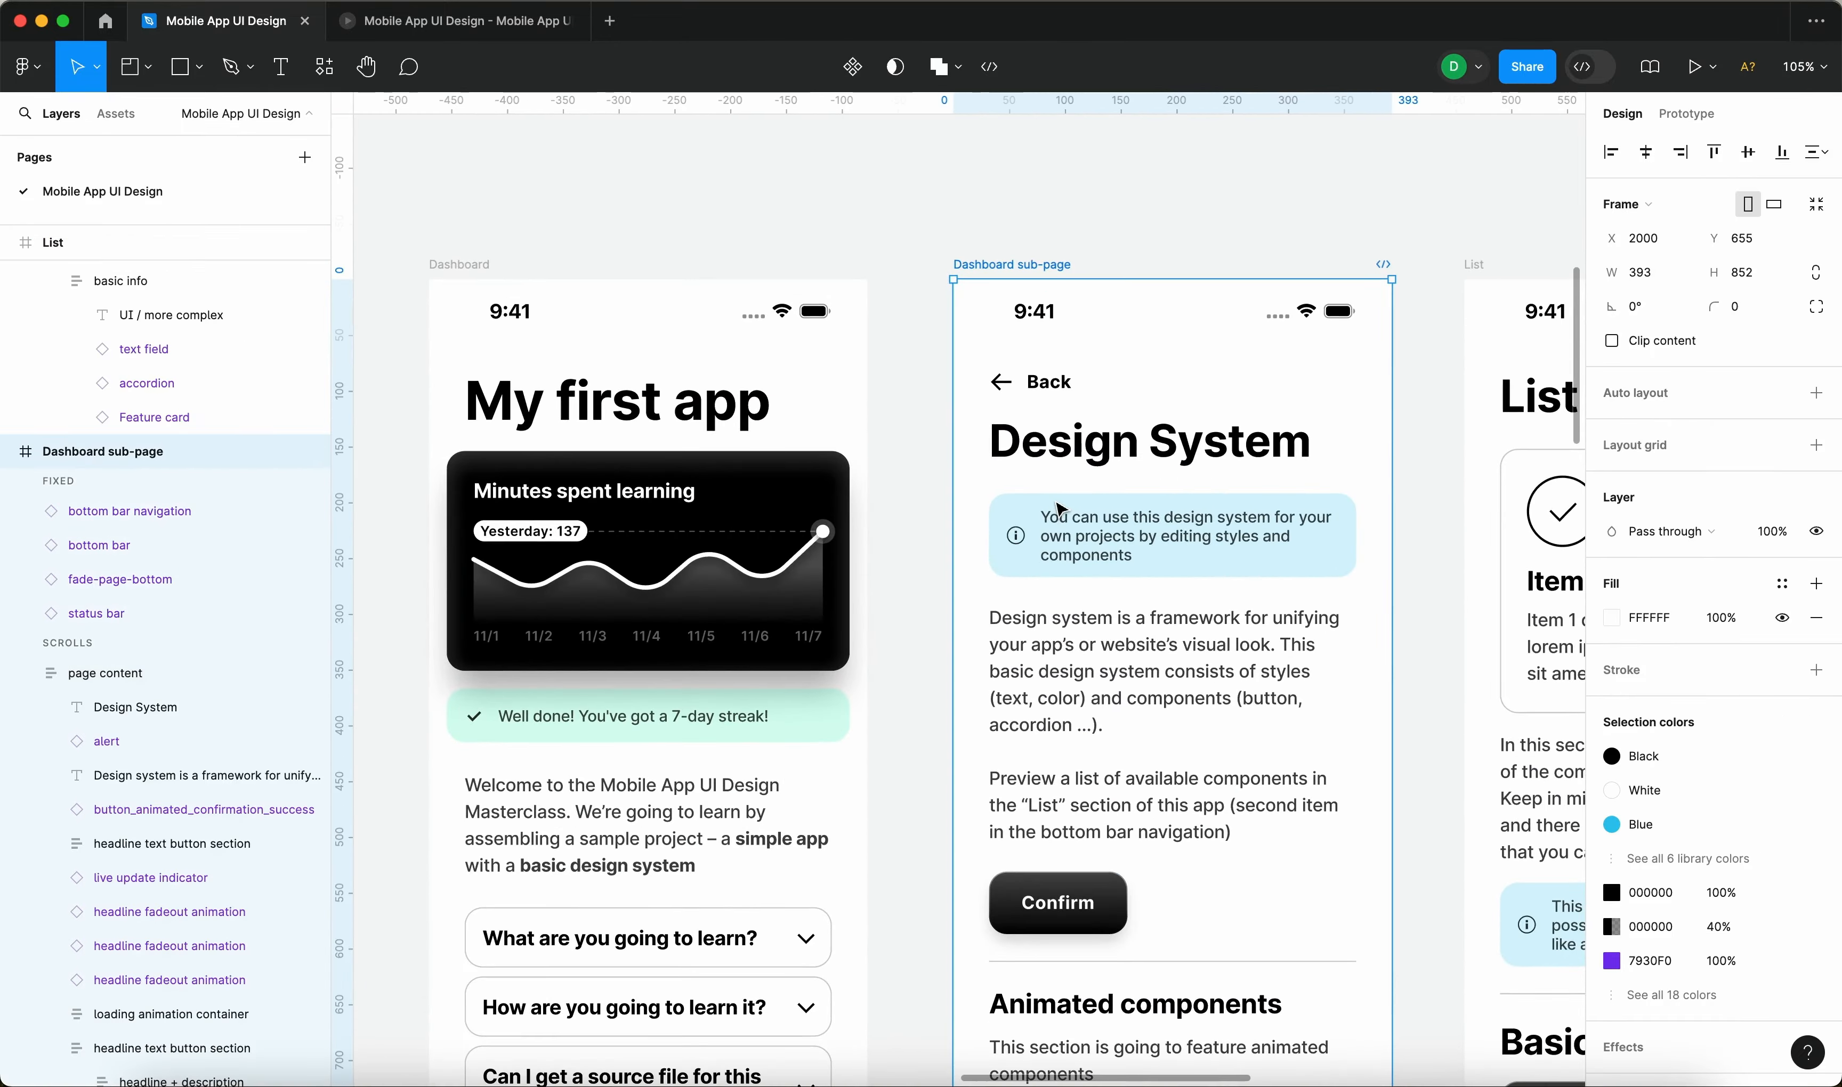
pyautogui.press('super+v')
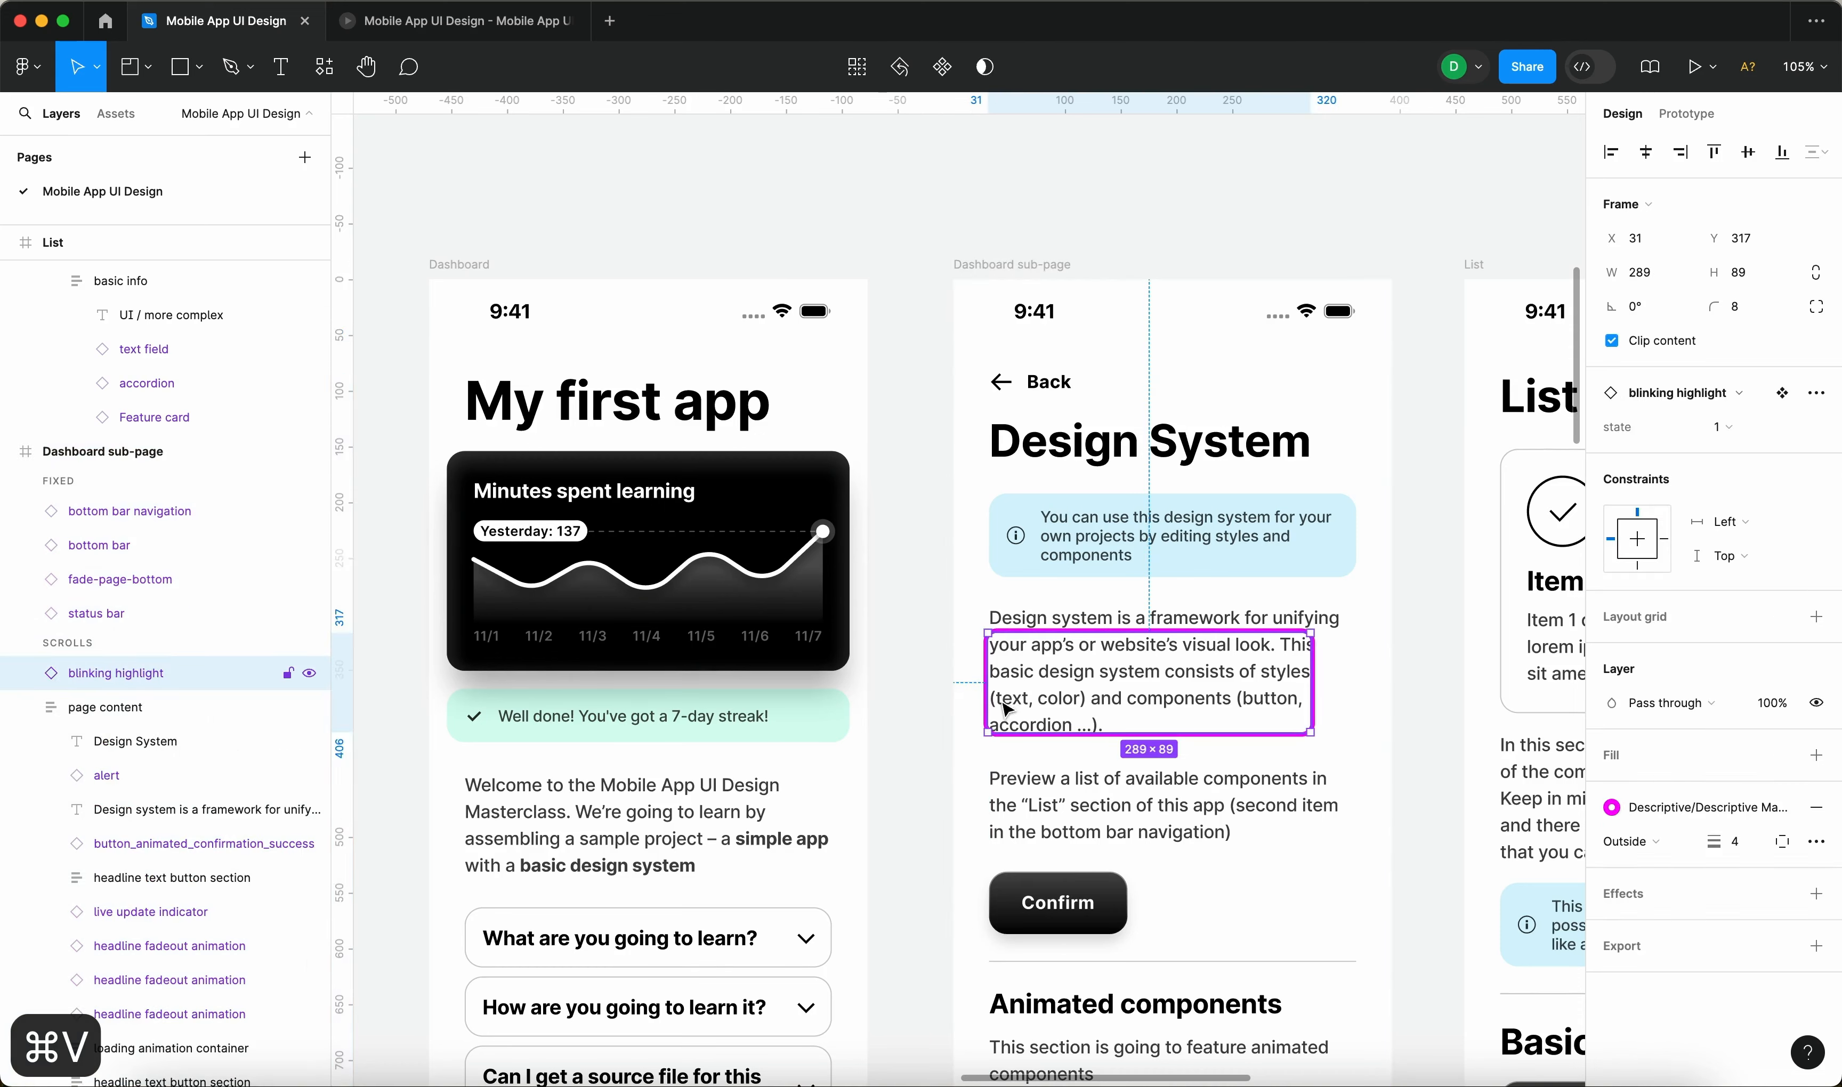
# Fit the pasted highlight around the Back link on the Dashboard sub-page, about 99 × 34.
pyautogui.moveTo(1005, 709); pyautogui.dragTo(995, 443)
pyautogui.scroll(10, 1119, 415)
pyautogui.scroll(-5, 1131, 508)
pyautogui.moveTo(1295, 606); pyautogui.dragTo(836, 469)
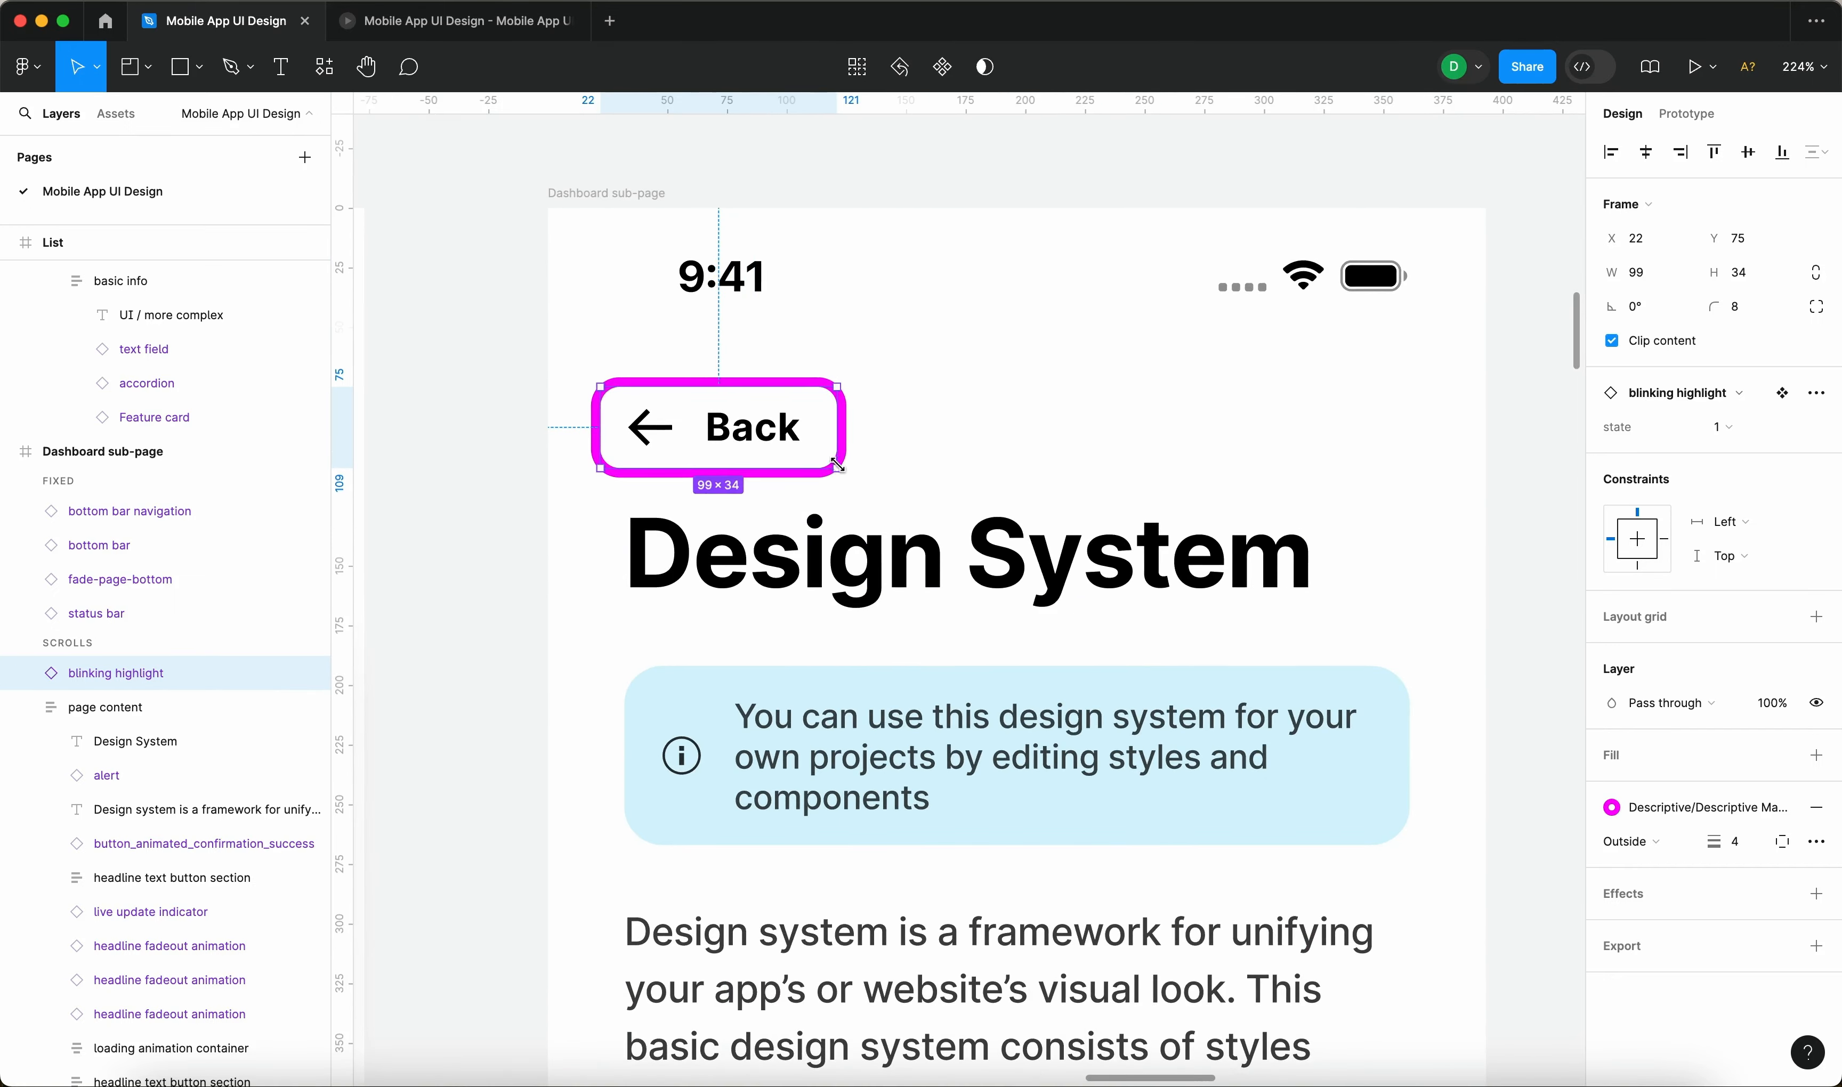
pyautogui.click(942, 292)
pyautogui.click(1003, 382)
pyautogui.scroll(-8, 999, 380)
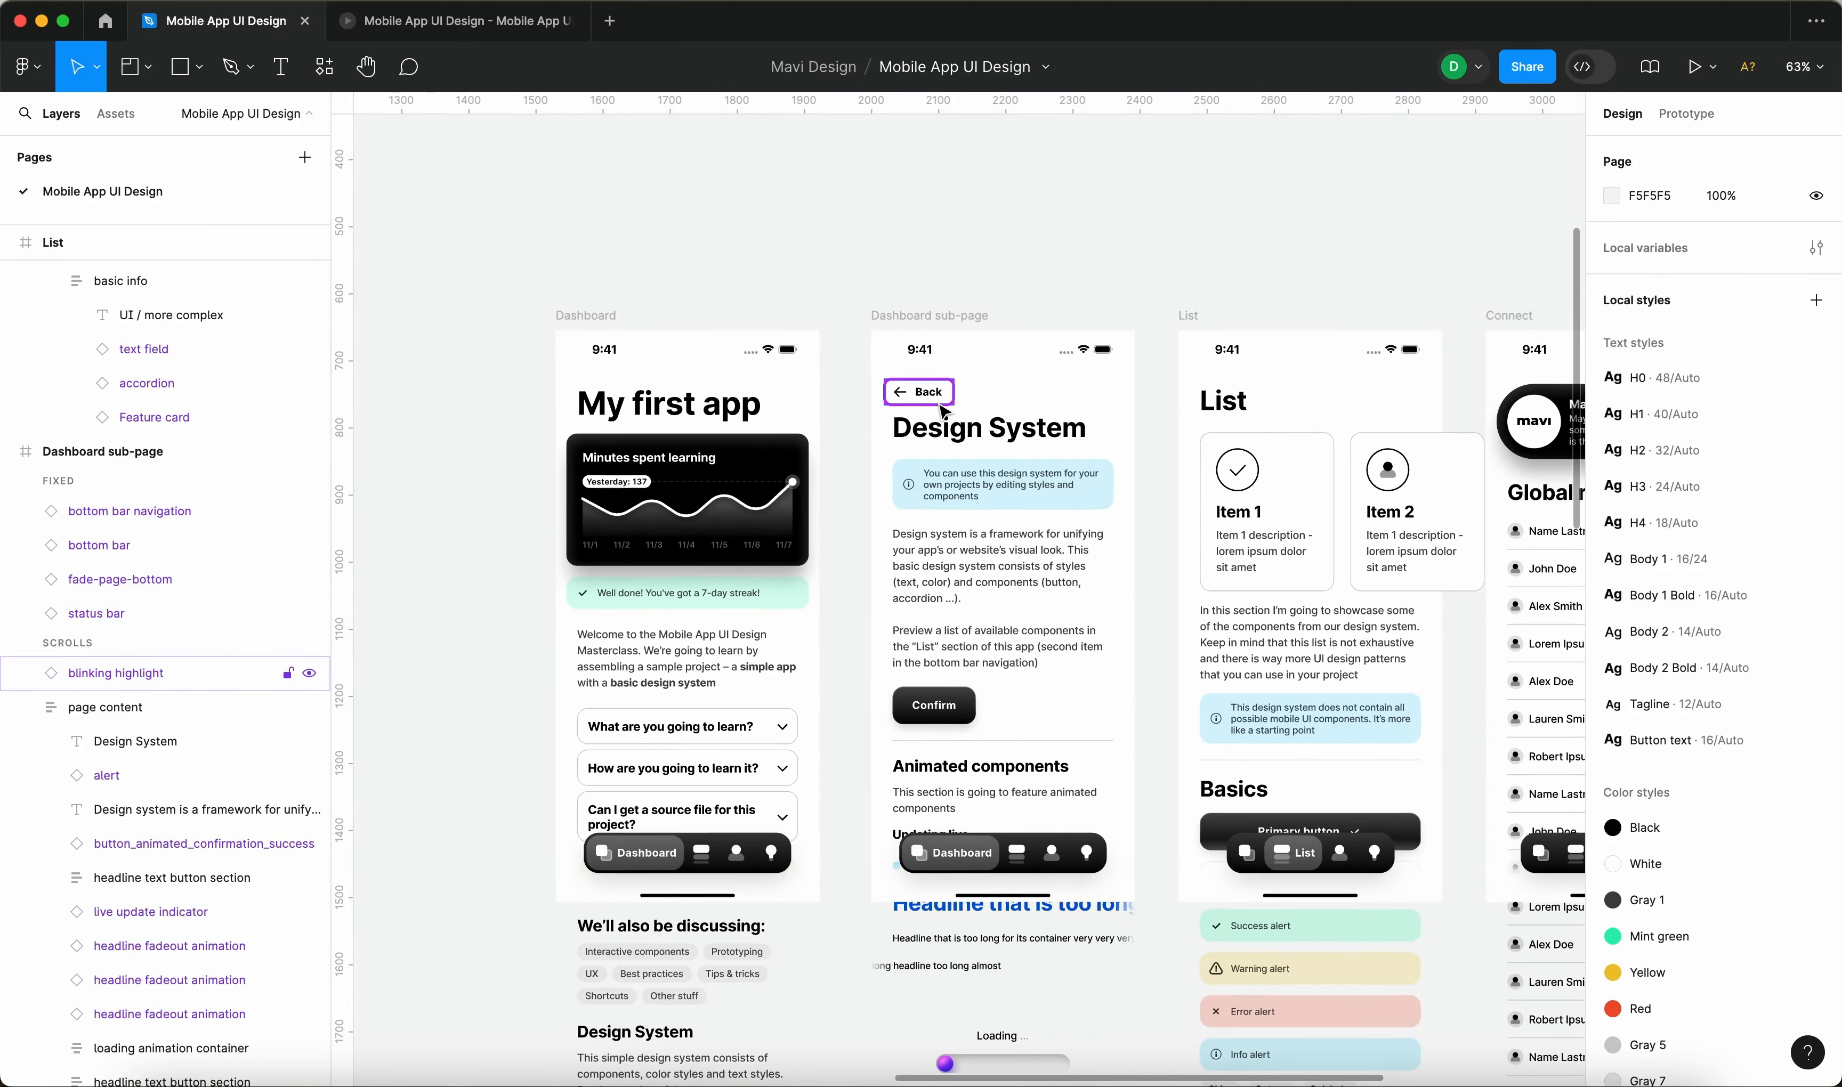
# Duplicate the Back link's highlight and fit the copy around the words "and components (button,", about 196 × 21.
pyautogui.click(937, 408)
pyautogui.moveTo(932, 407); pyautogui.dragTo(1127, 613)
pyautogui.scroll(8, 1125, 607)
pyautogui.hotkey('shift', 'Left')
pyautogui.hotkey('shift', 'Left')
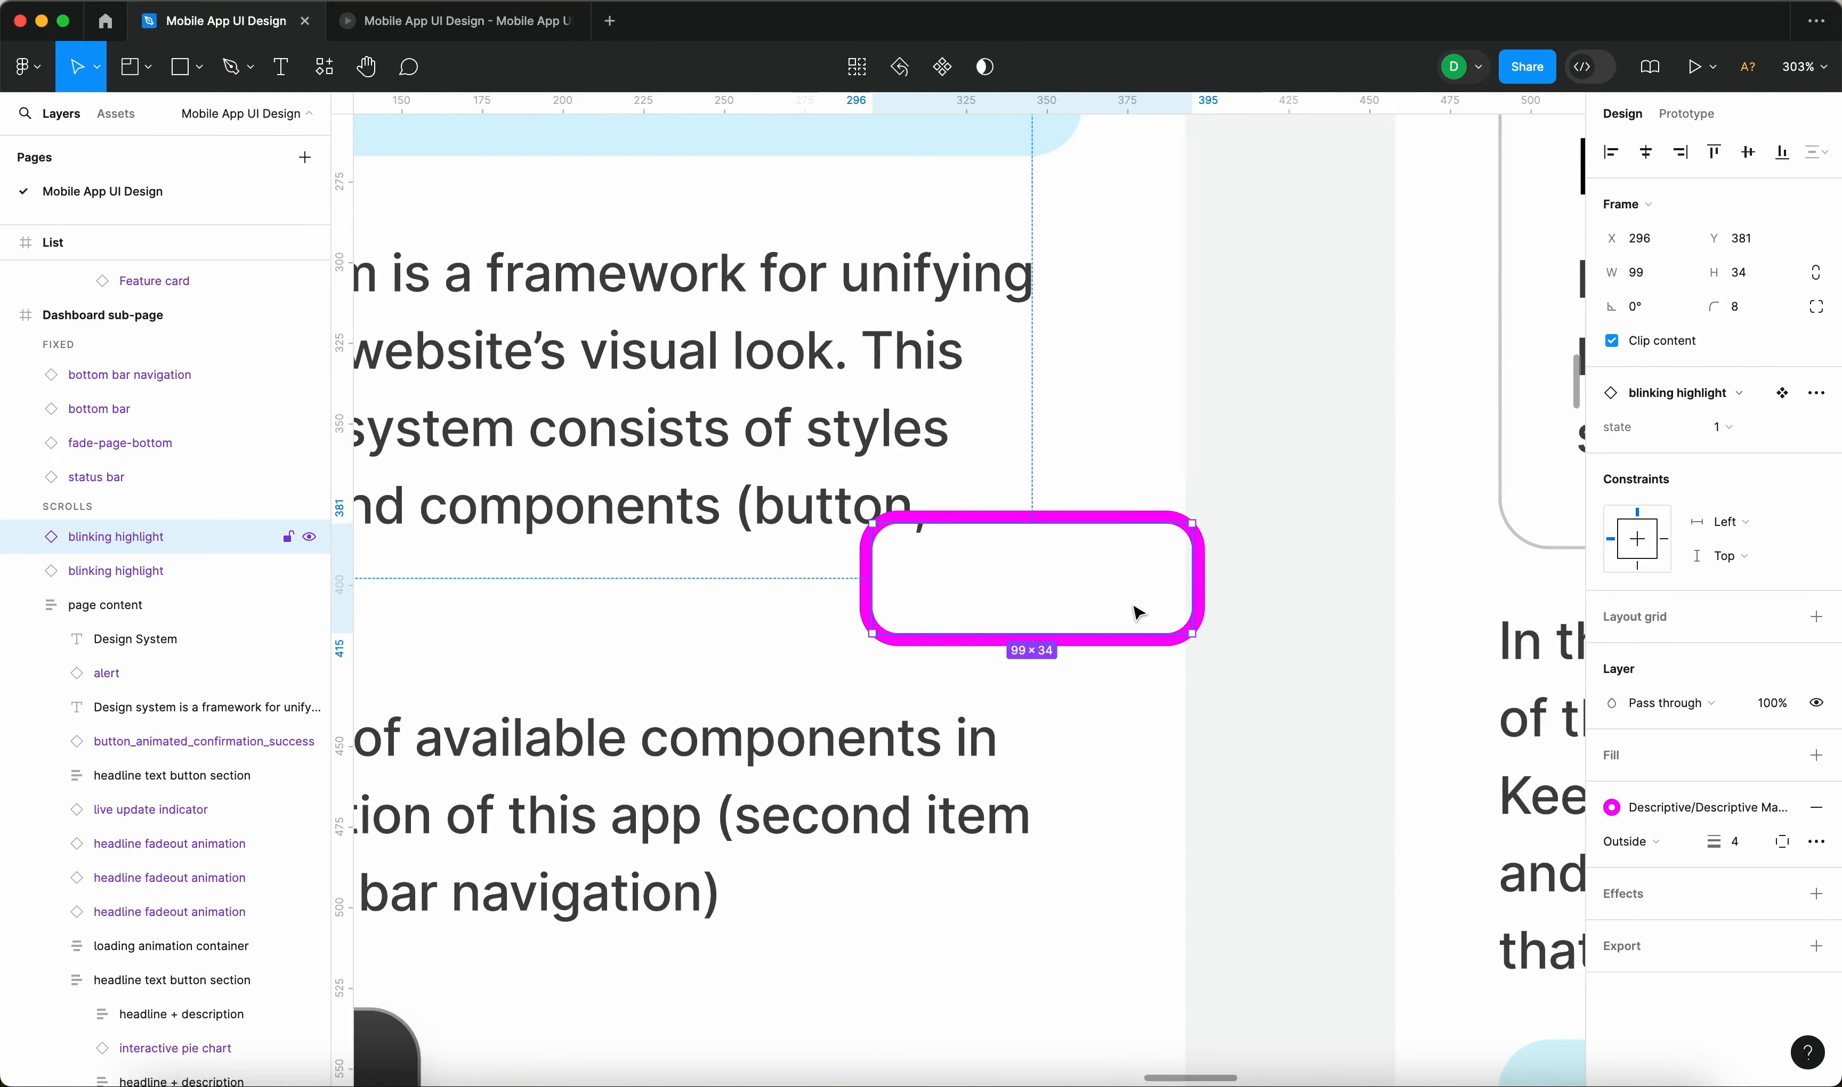
pyautogui.scroll(-4, 1011, 572)
pyautogui.moveTo(939, 544); pyautogui.dragTo(649, 521)
pyautogui.moveTo(1097, 601); pyautogui.dragTo(974, 560)
pyautogui.click(1109, 553)
pyautogui.scroll(-6, 1060, 546)
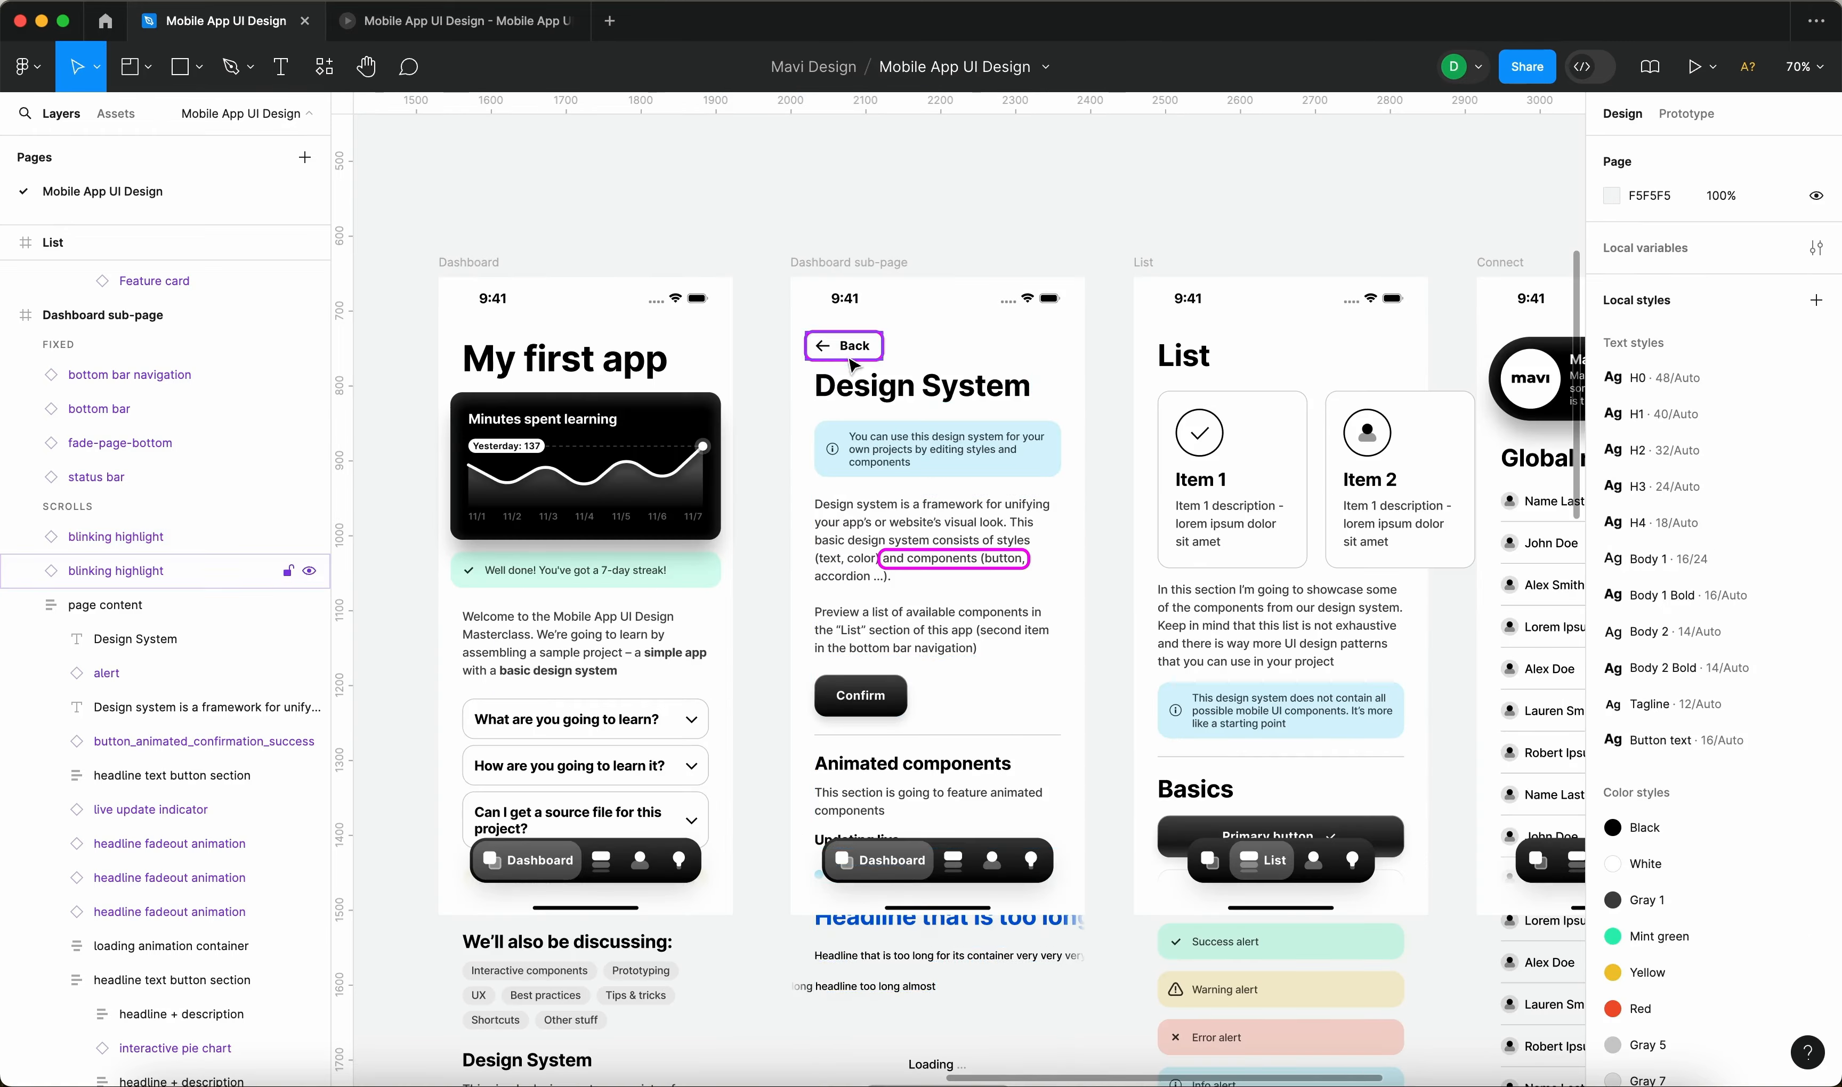
pyautogui.click(846, 356)
pyautogui.scroll(4, 955, 597)
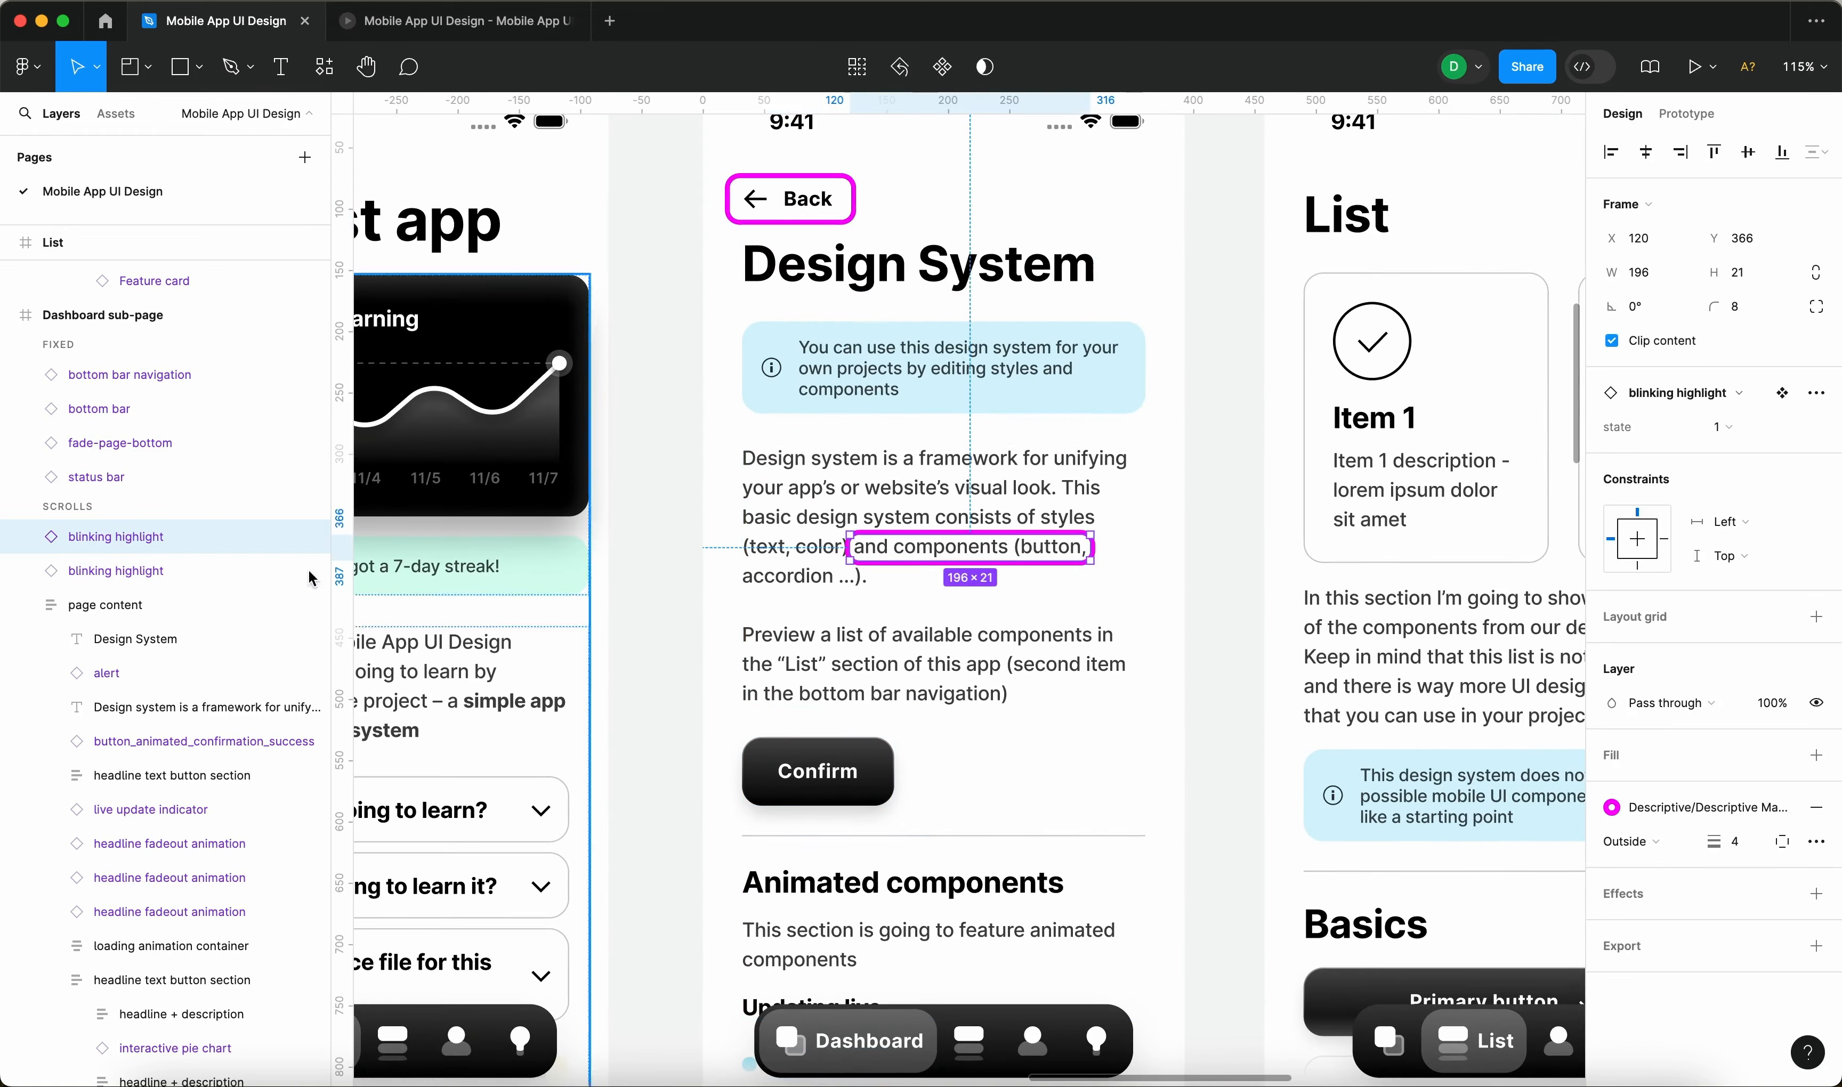
pyautogui.doubleClick(119, 541)
pyautogui.click(1173, 550)
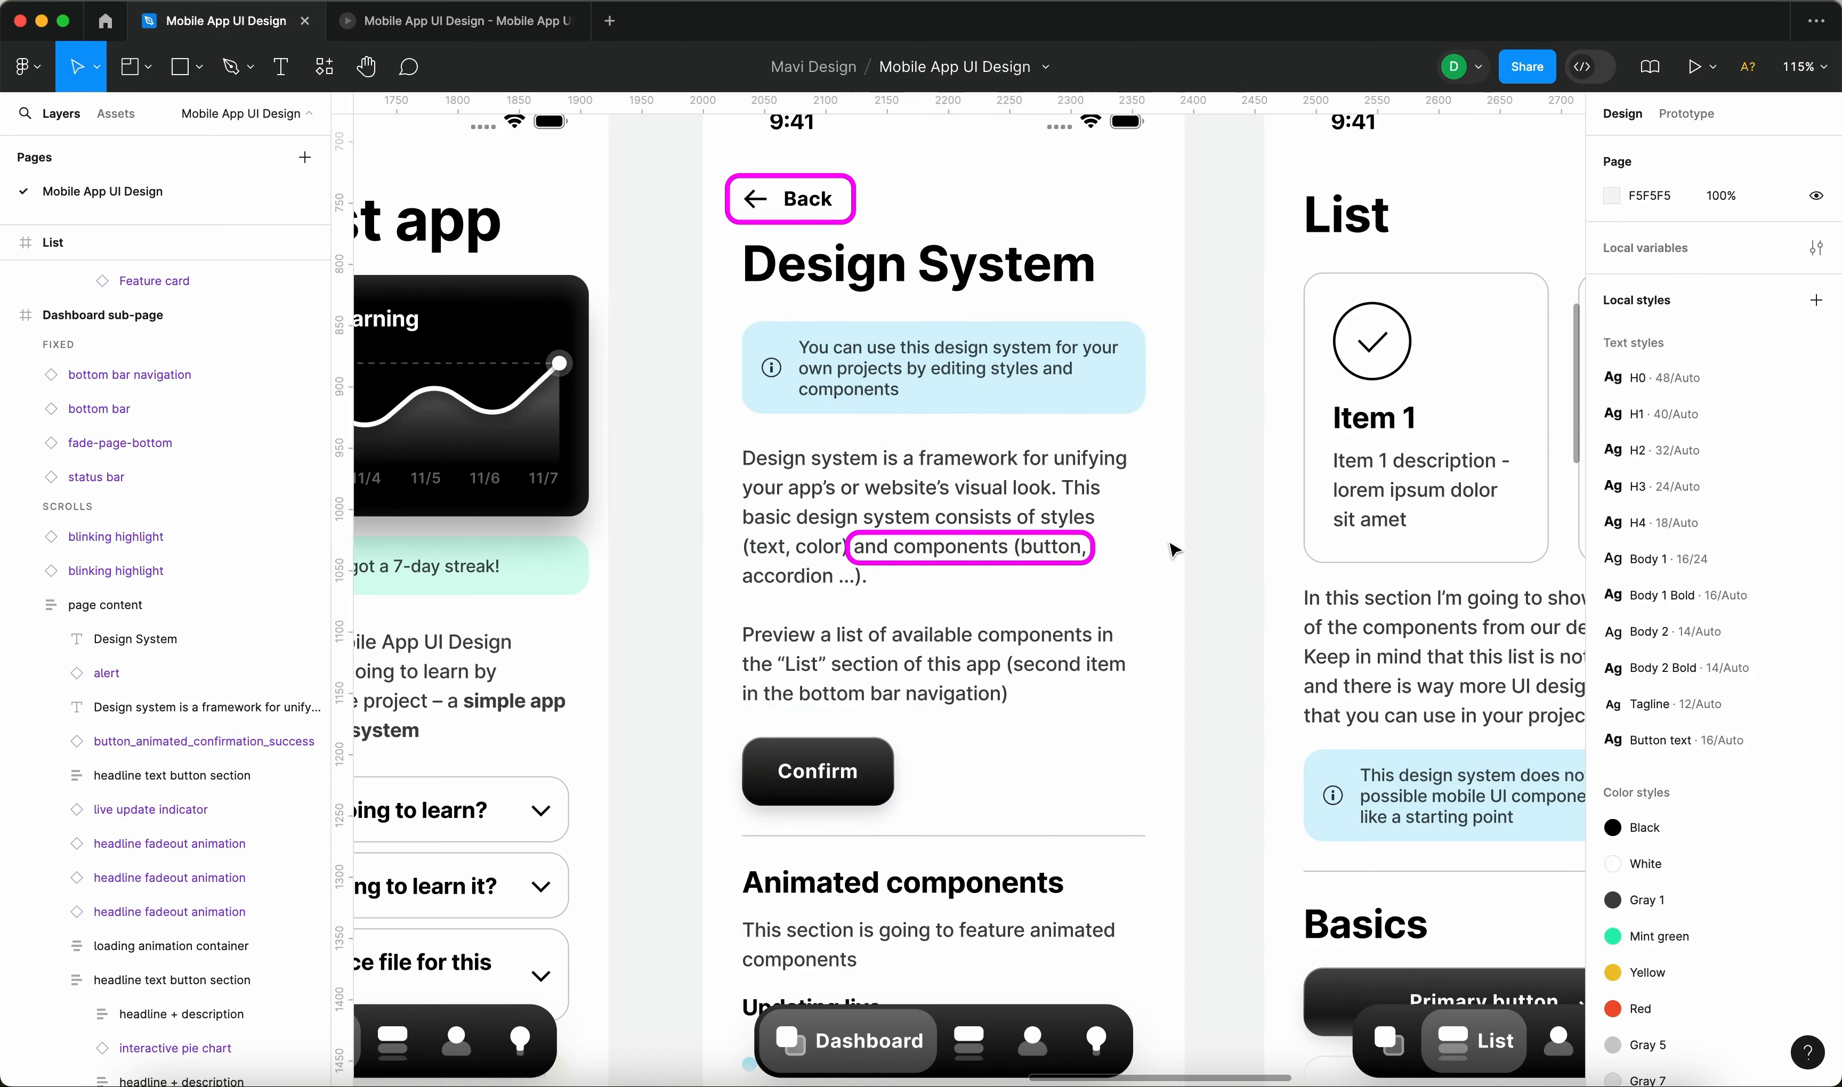
# Restart the prototype preview and open its Design System page to check both blinking highlights.
pyautogui.click(492, 21)
pyautogui.press('r')
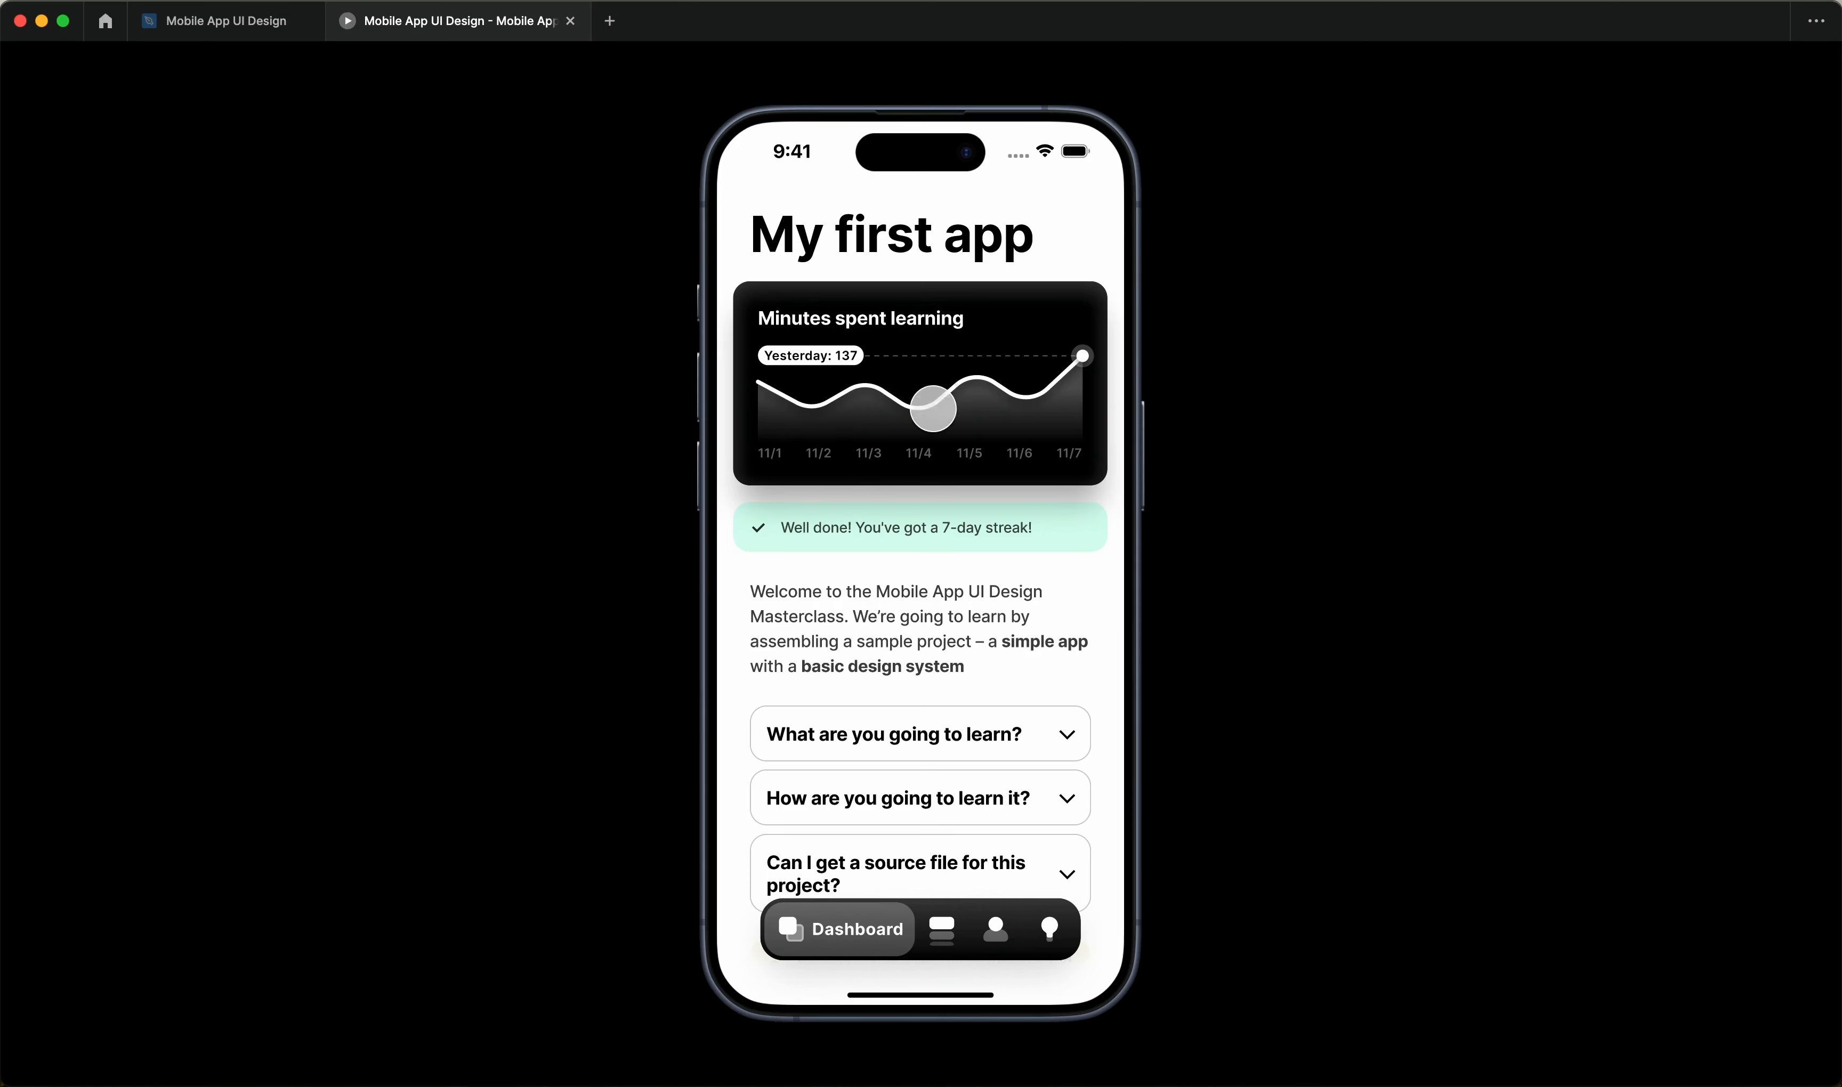
pyautogui.click(224, 22)
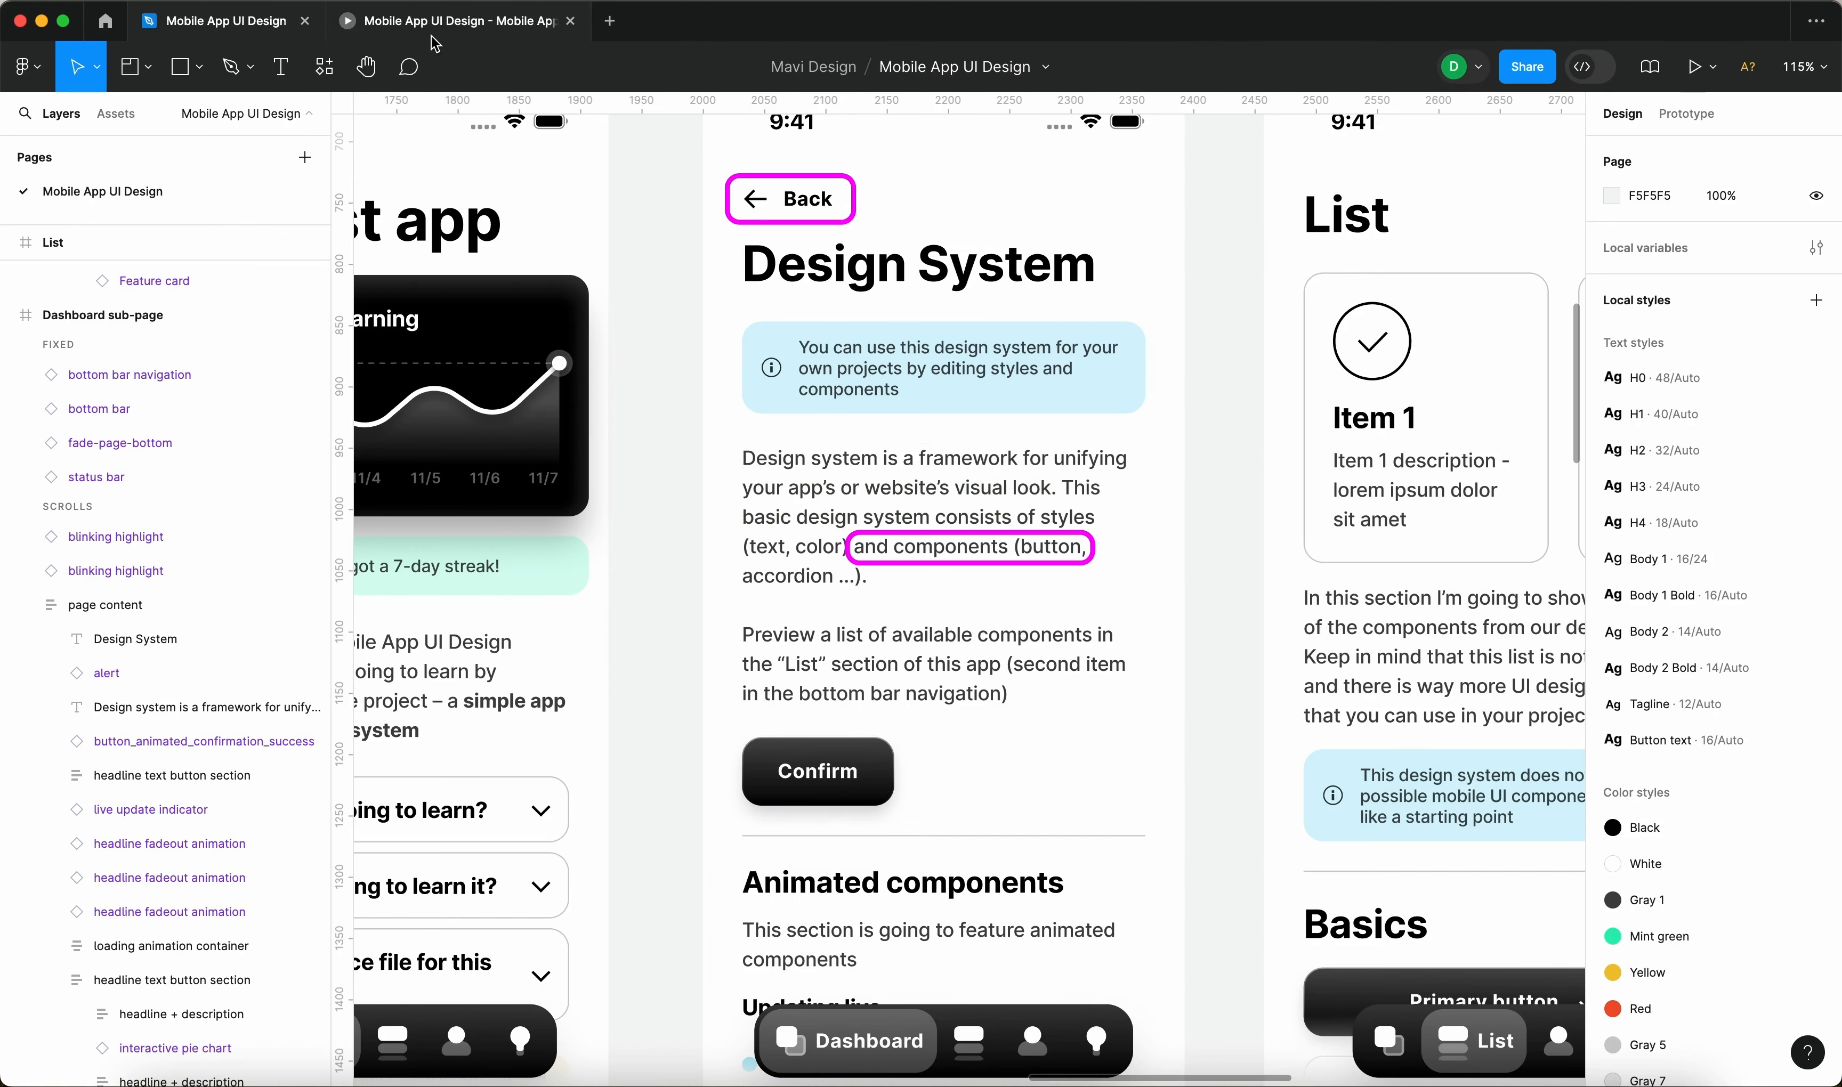
pyautogui.click(457, 27)
pyautogui.scroll(-6, 937, 527)
pyautogui.scroll(-2, 829, 810)
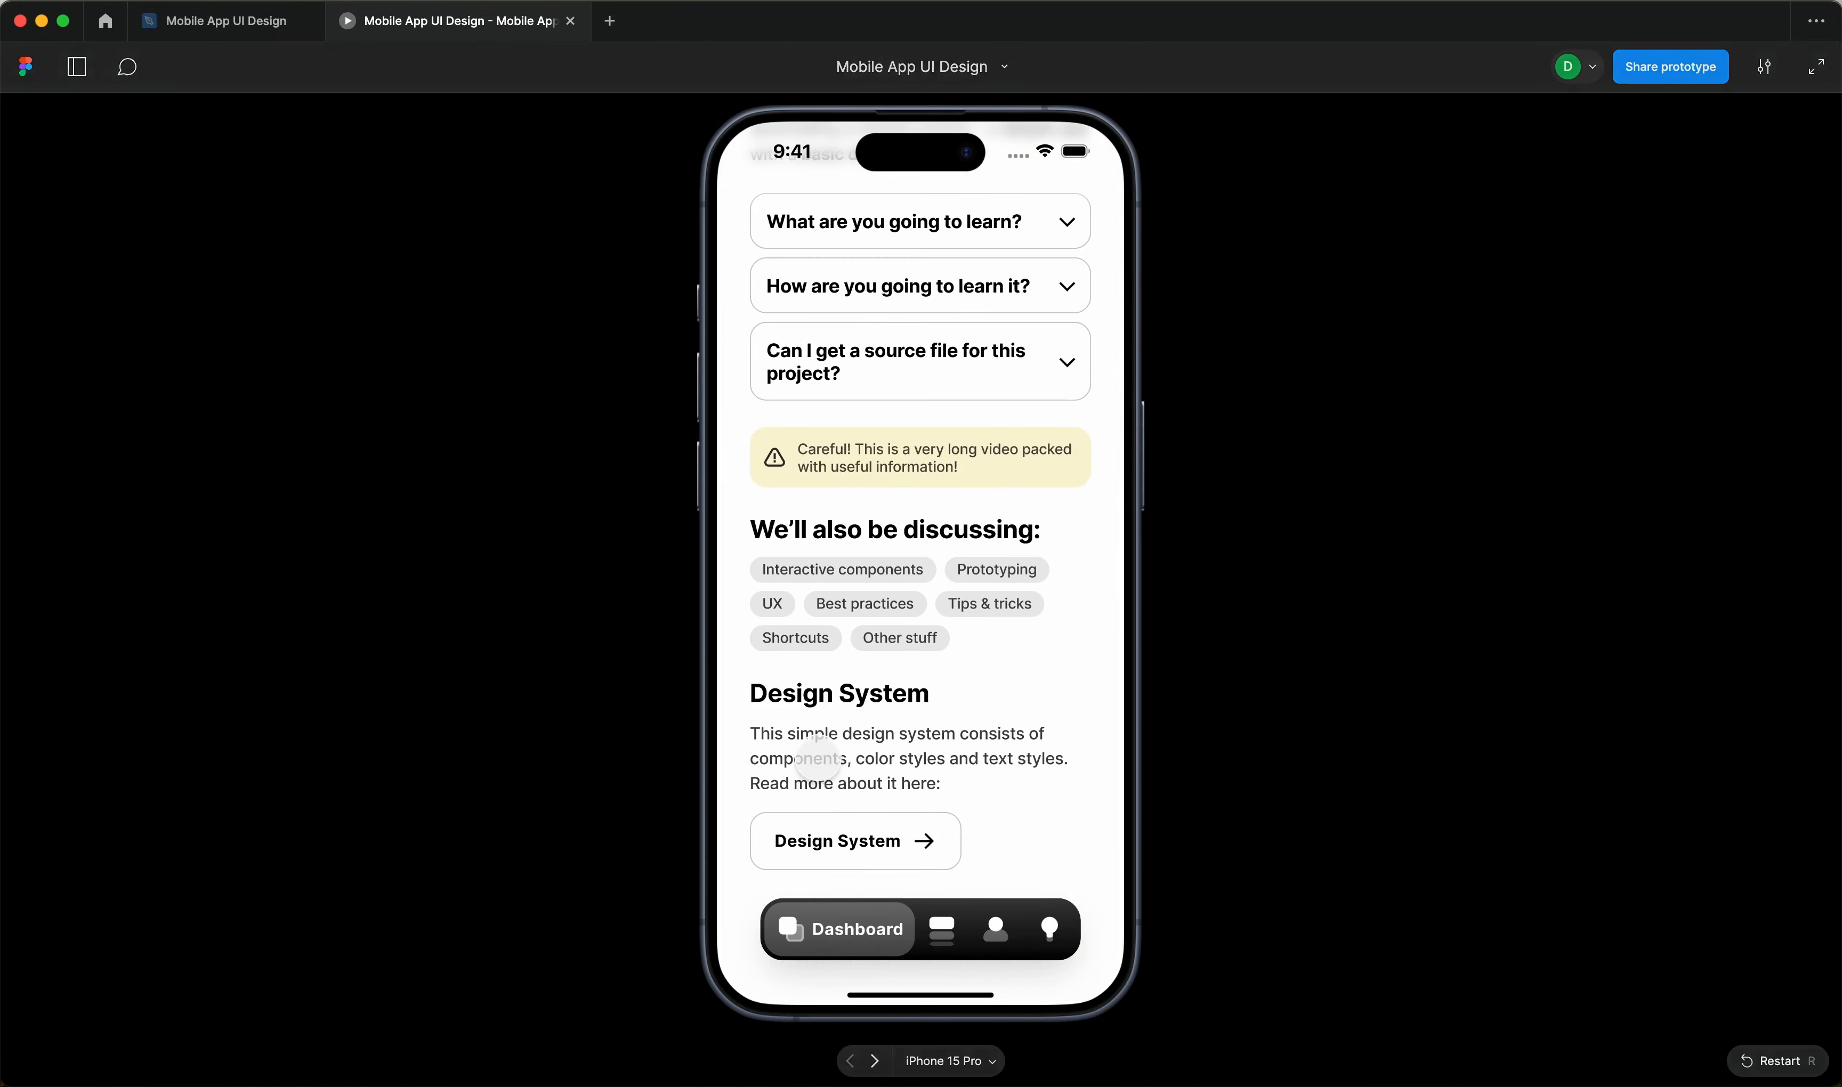
pyautogui.click(813, 840)
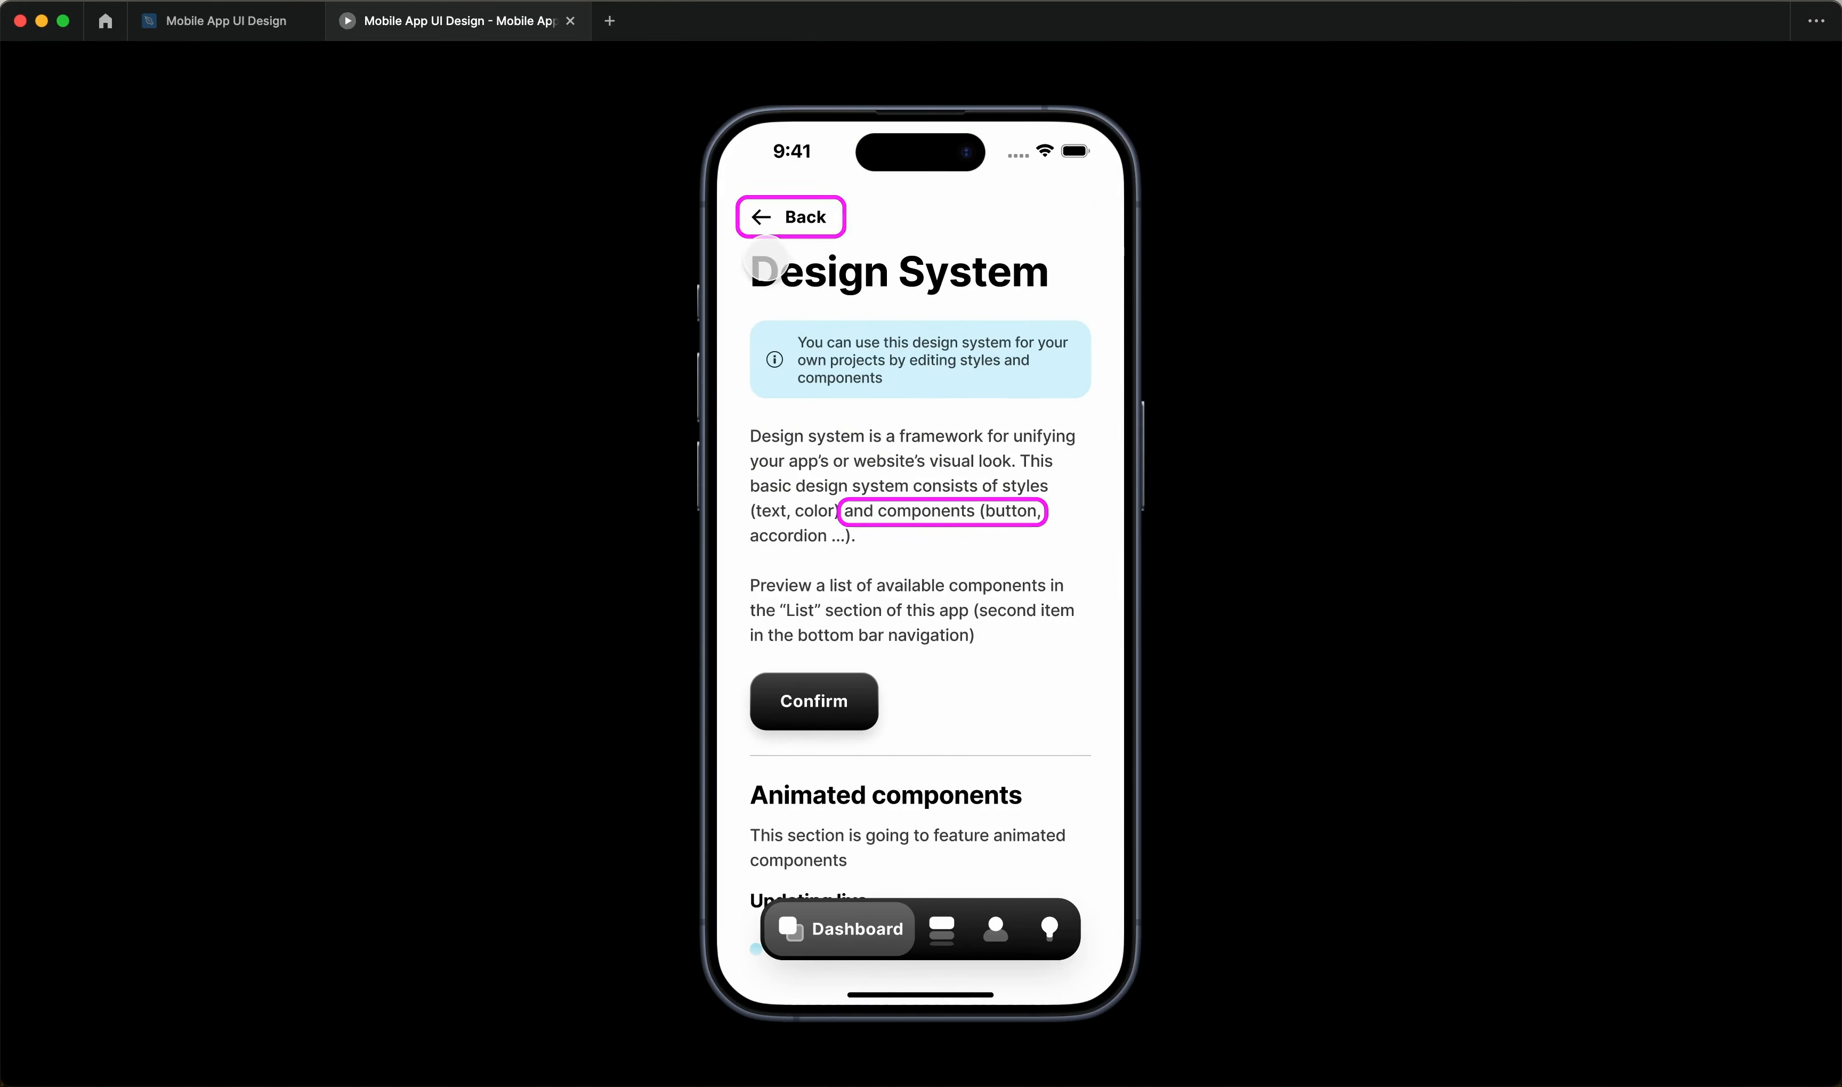
pyautogui.click(869, 262)
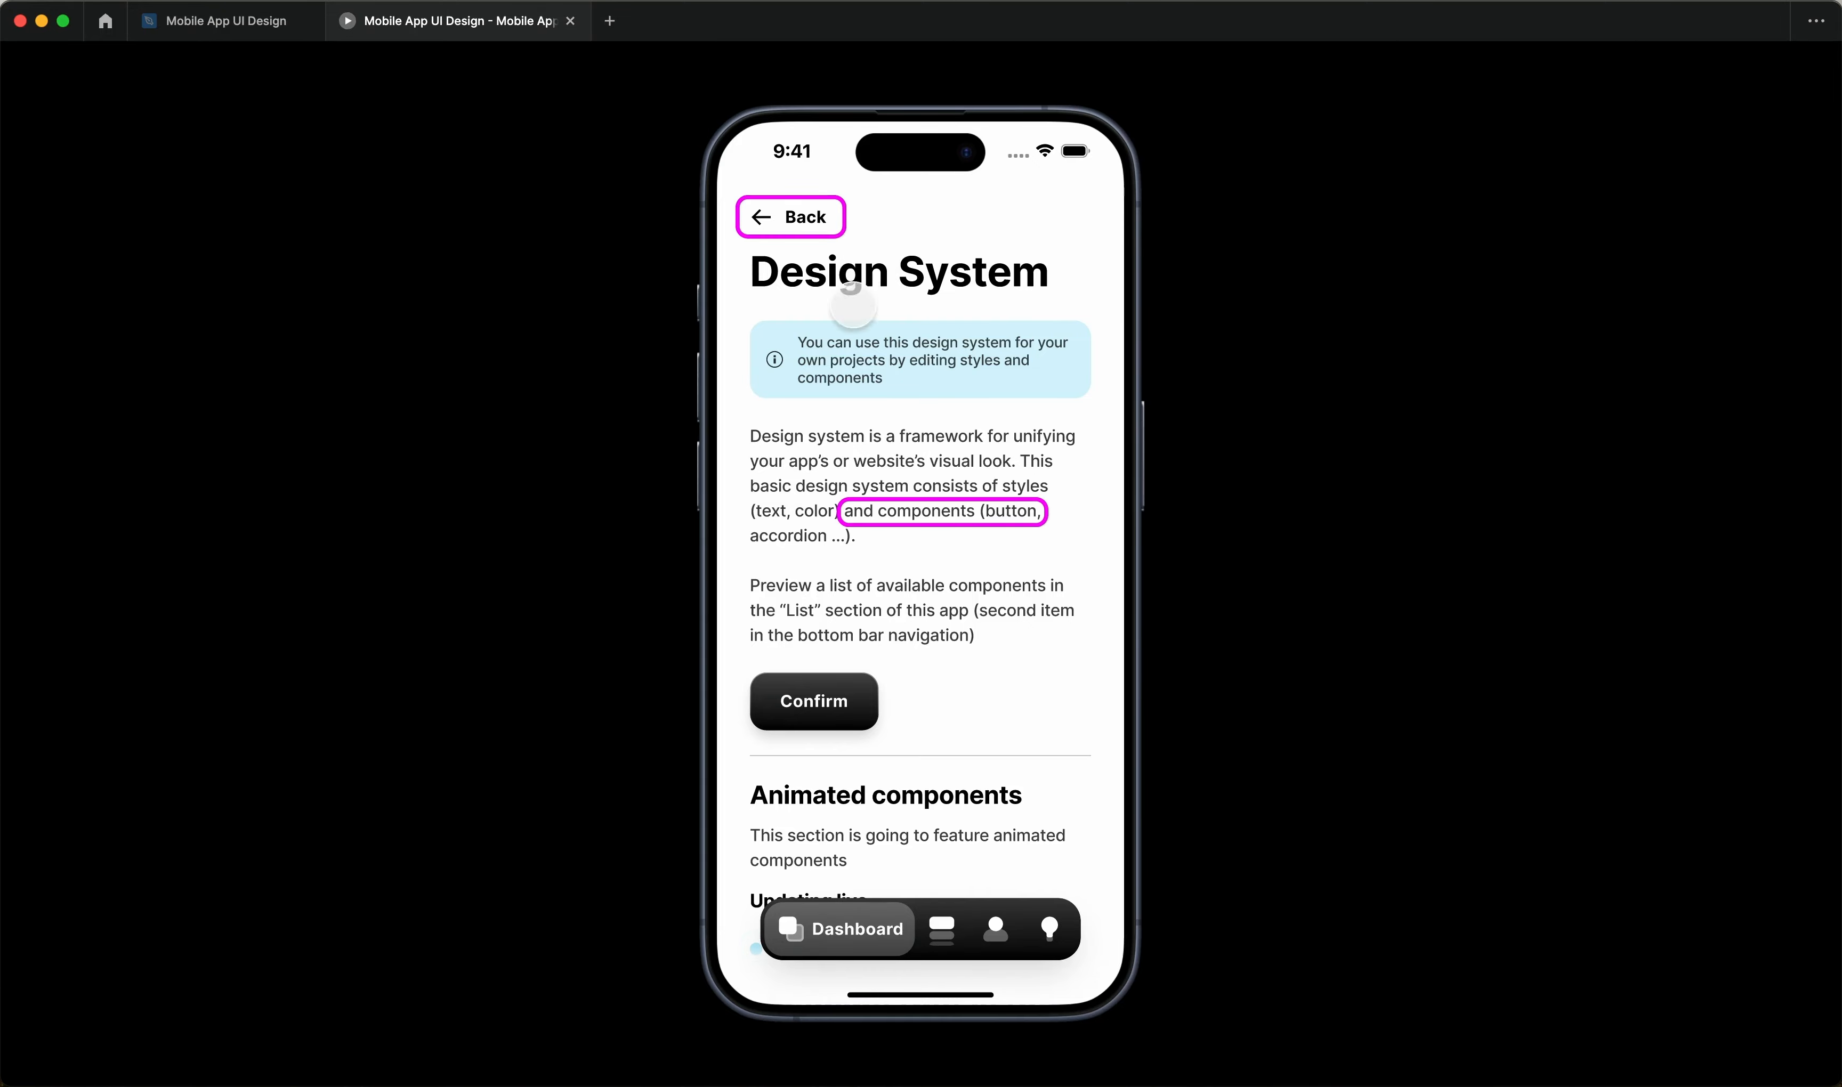
pyautogui.click(1067, 597)
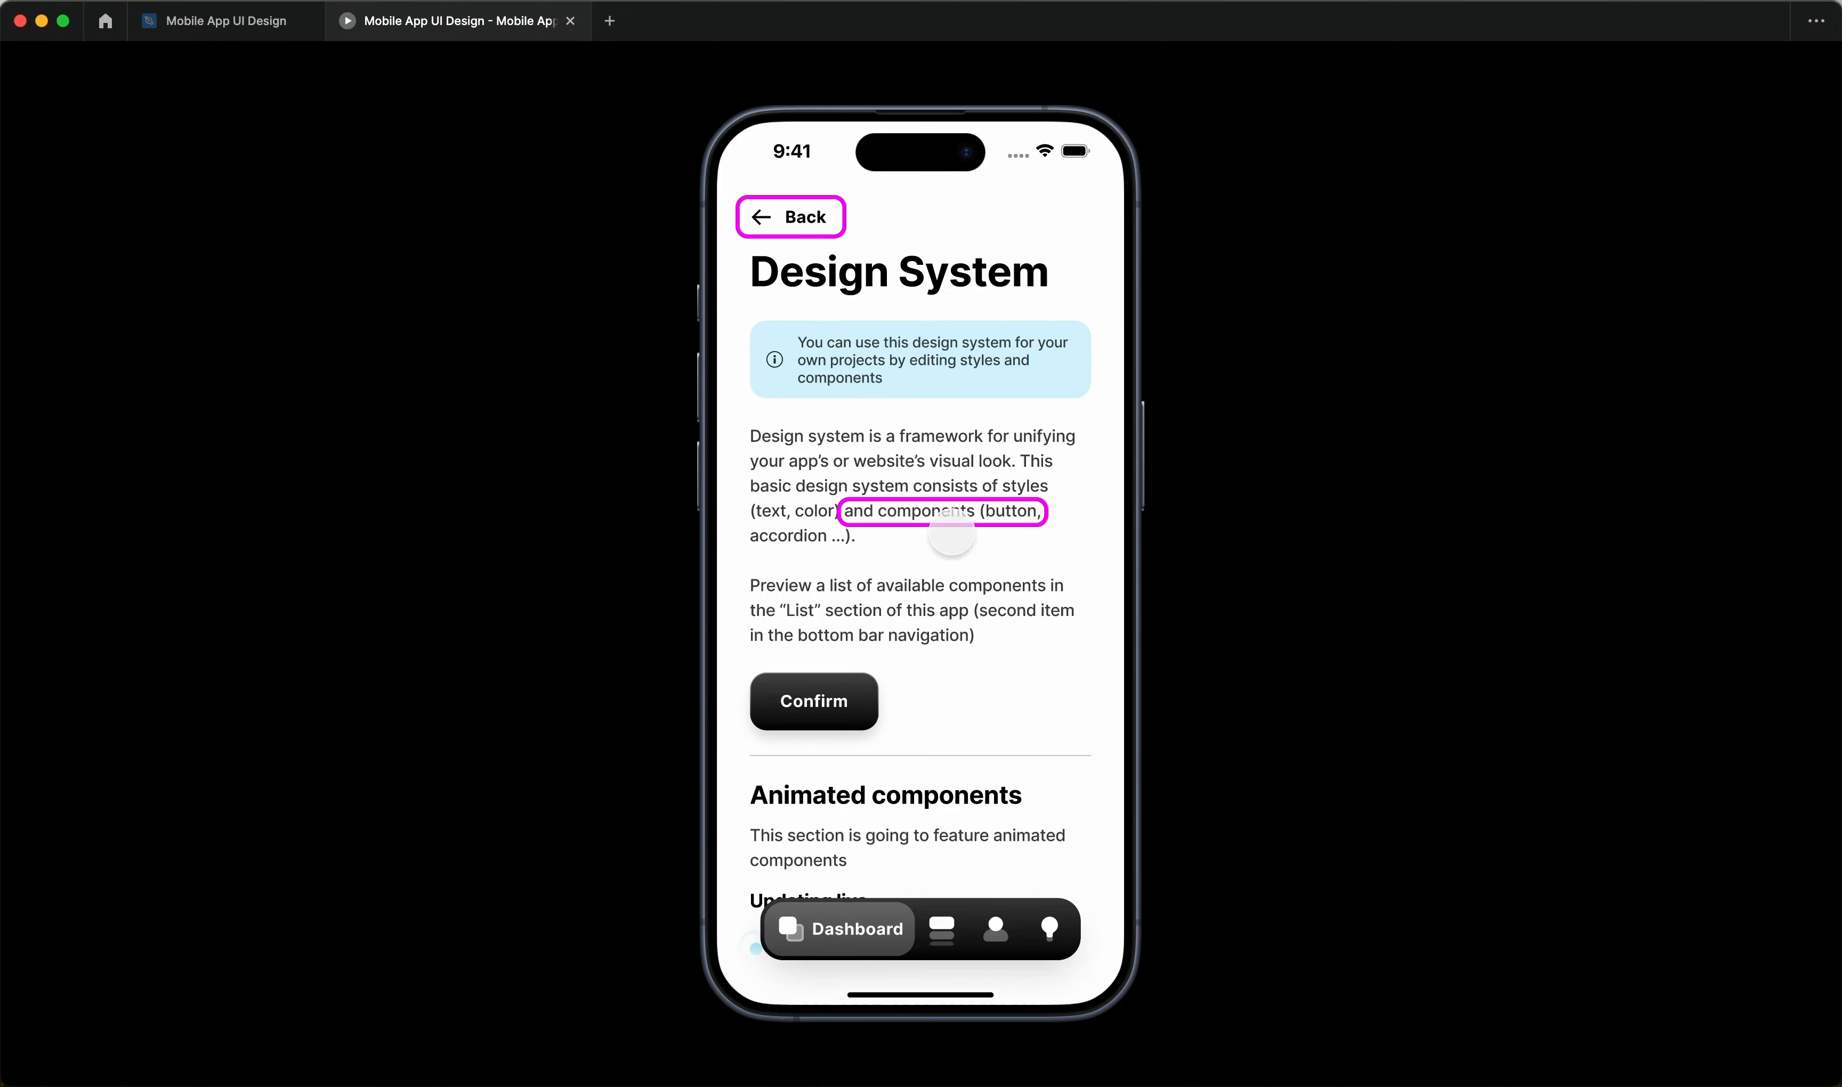
# In the design file, set the After delay of the blinking highlight's visible variant (state 1) to 800 ms.
pyautogui.click(217, 21)
pyautogui.scroll(-10, 909, 616)
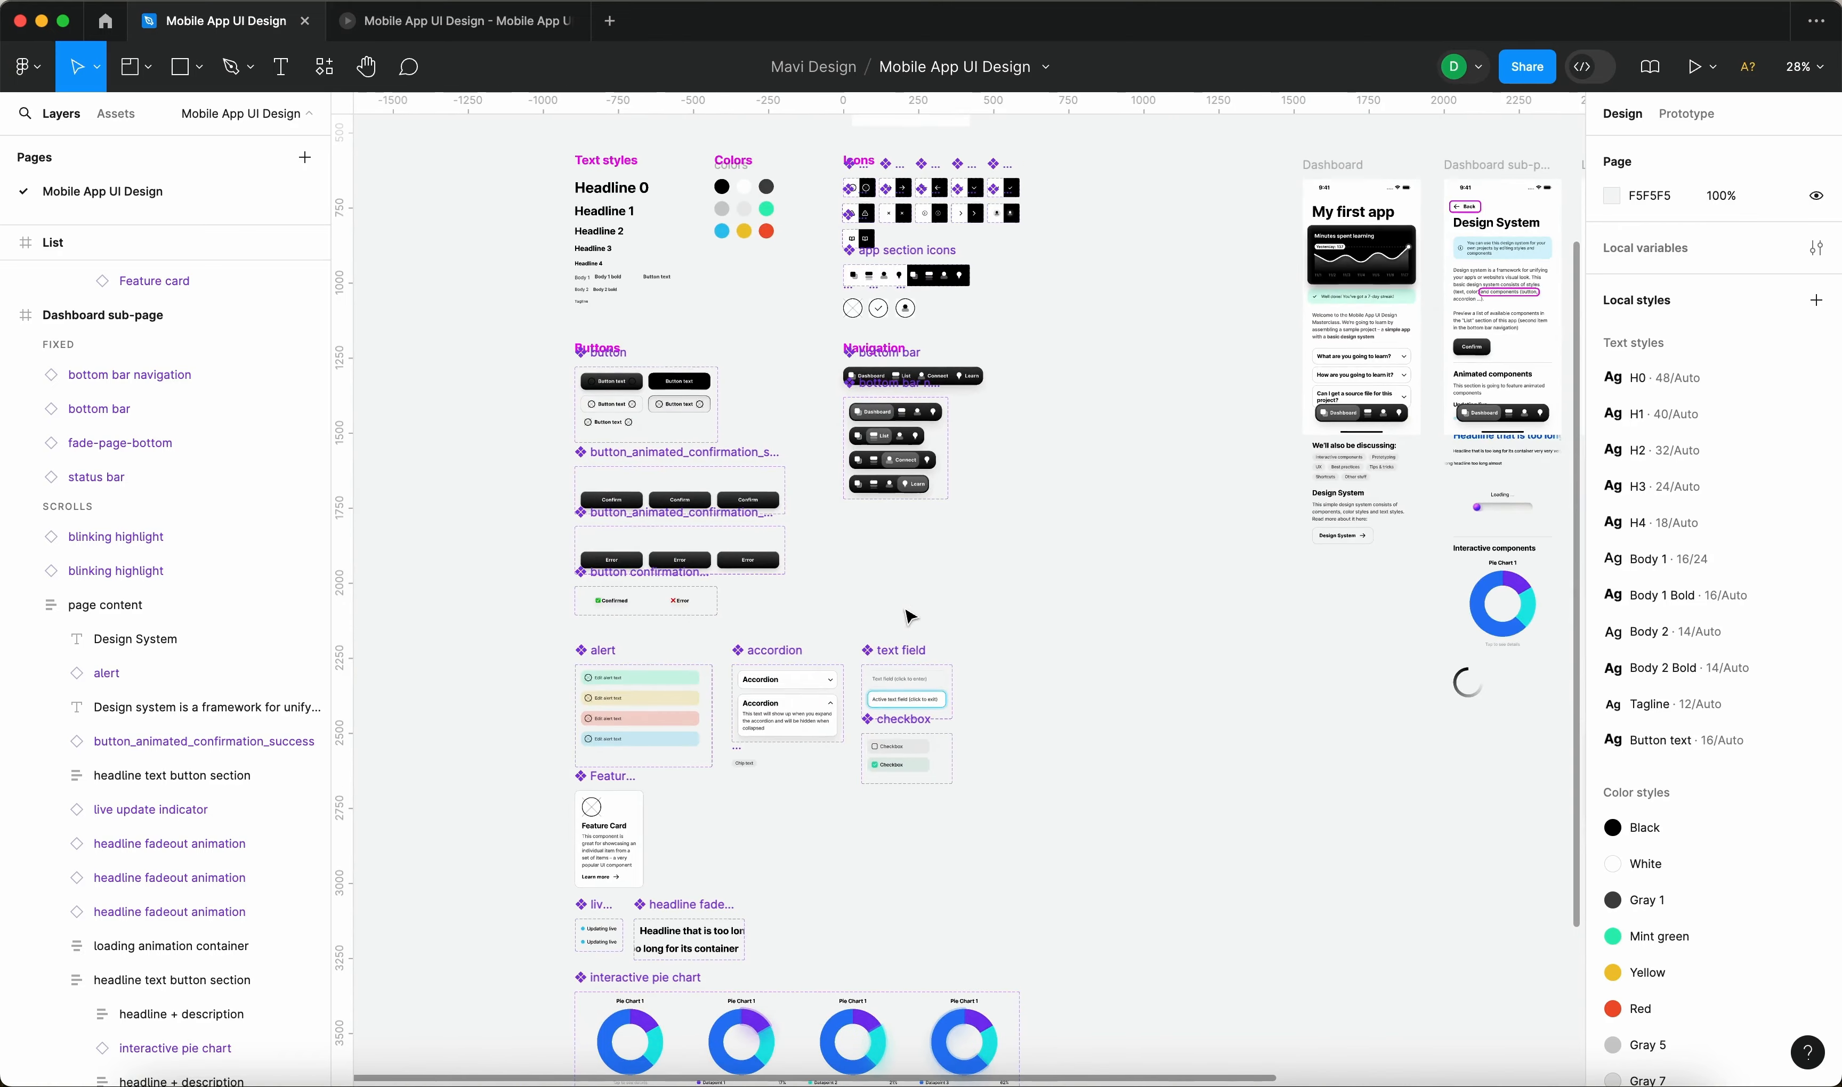
pyautogui.scroll(-5, 895, 866)
pyautogui.click(911, 907)
pyautogui.scroll(6, 912, 908)
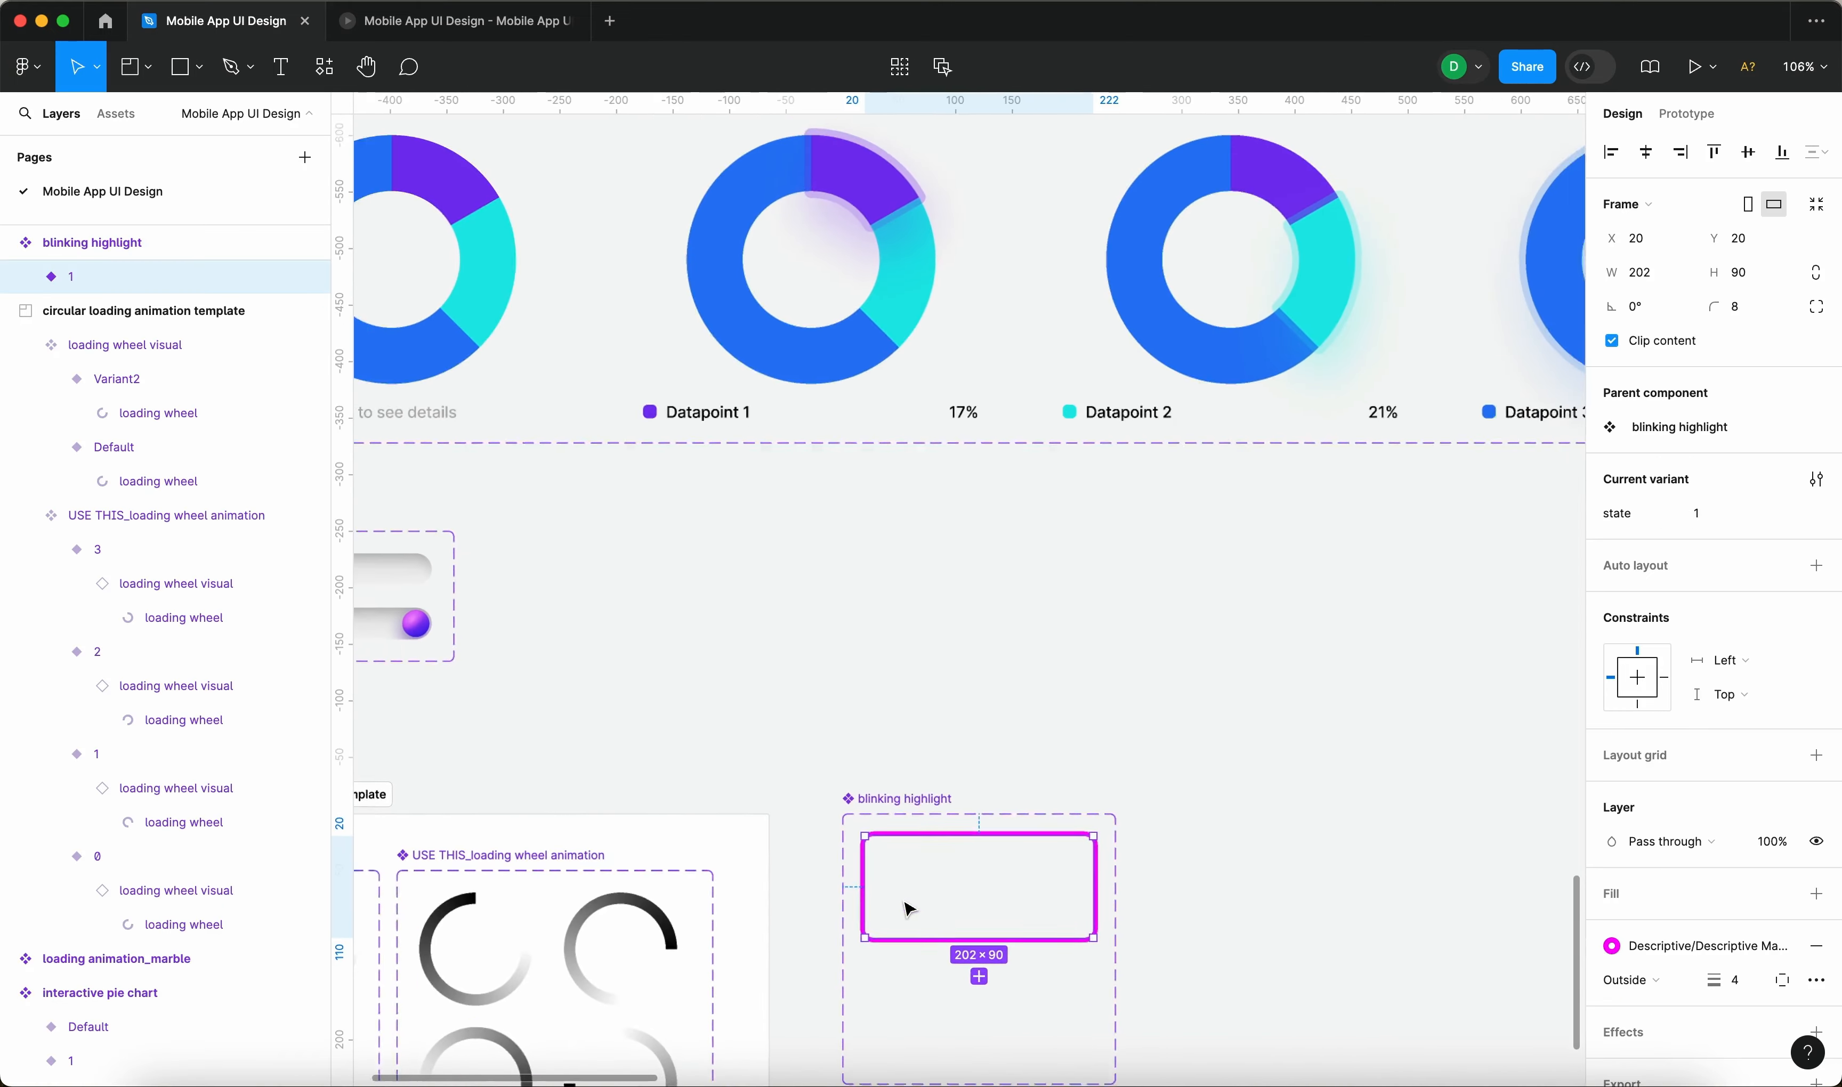
pyautogui.hotkey('shift', 'e')
pyautogui.scroll(3, 978, 943)
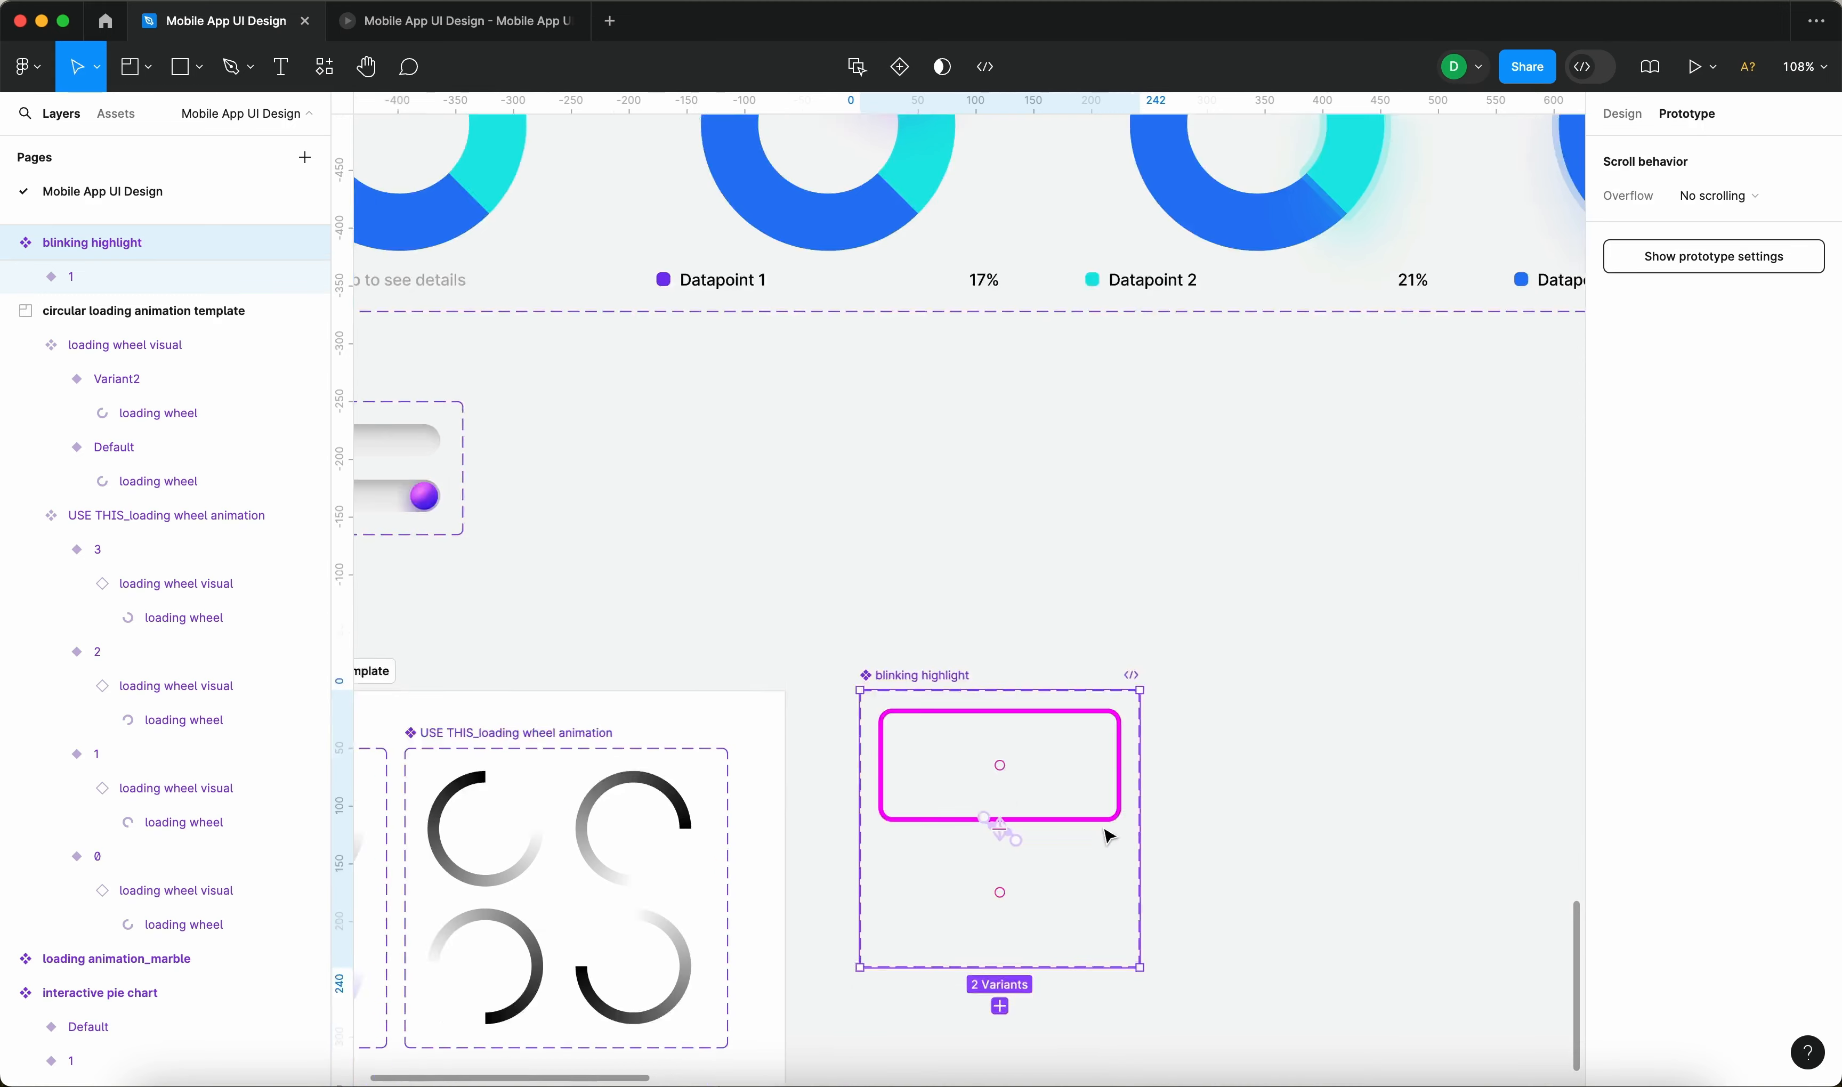
pyautogui.scroll(5, 963, 694)
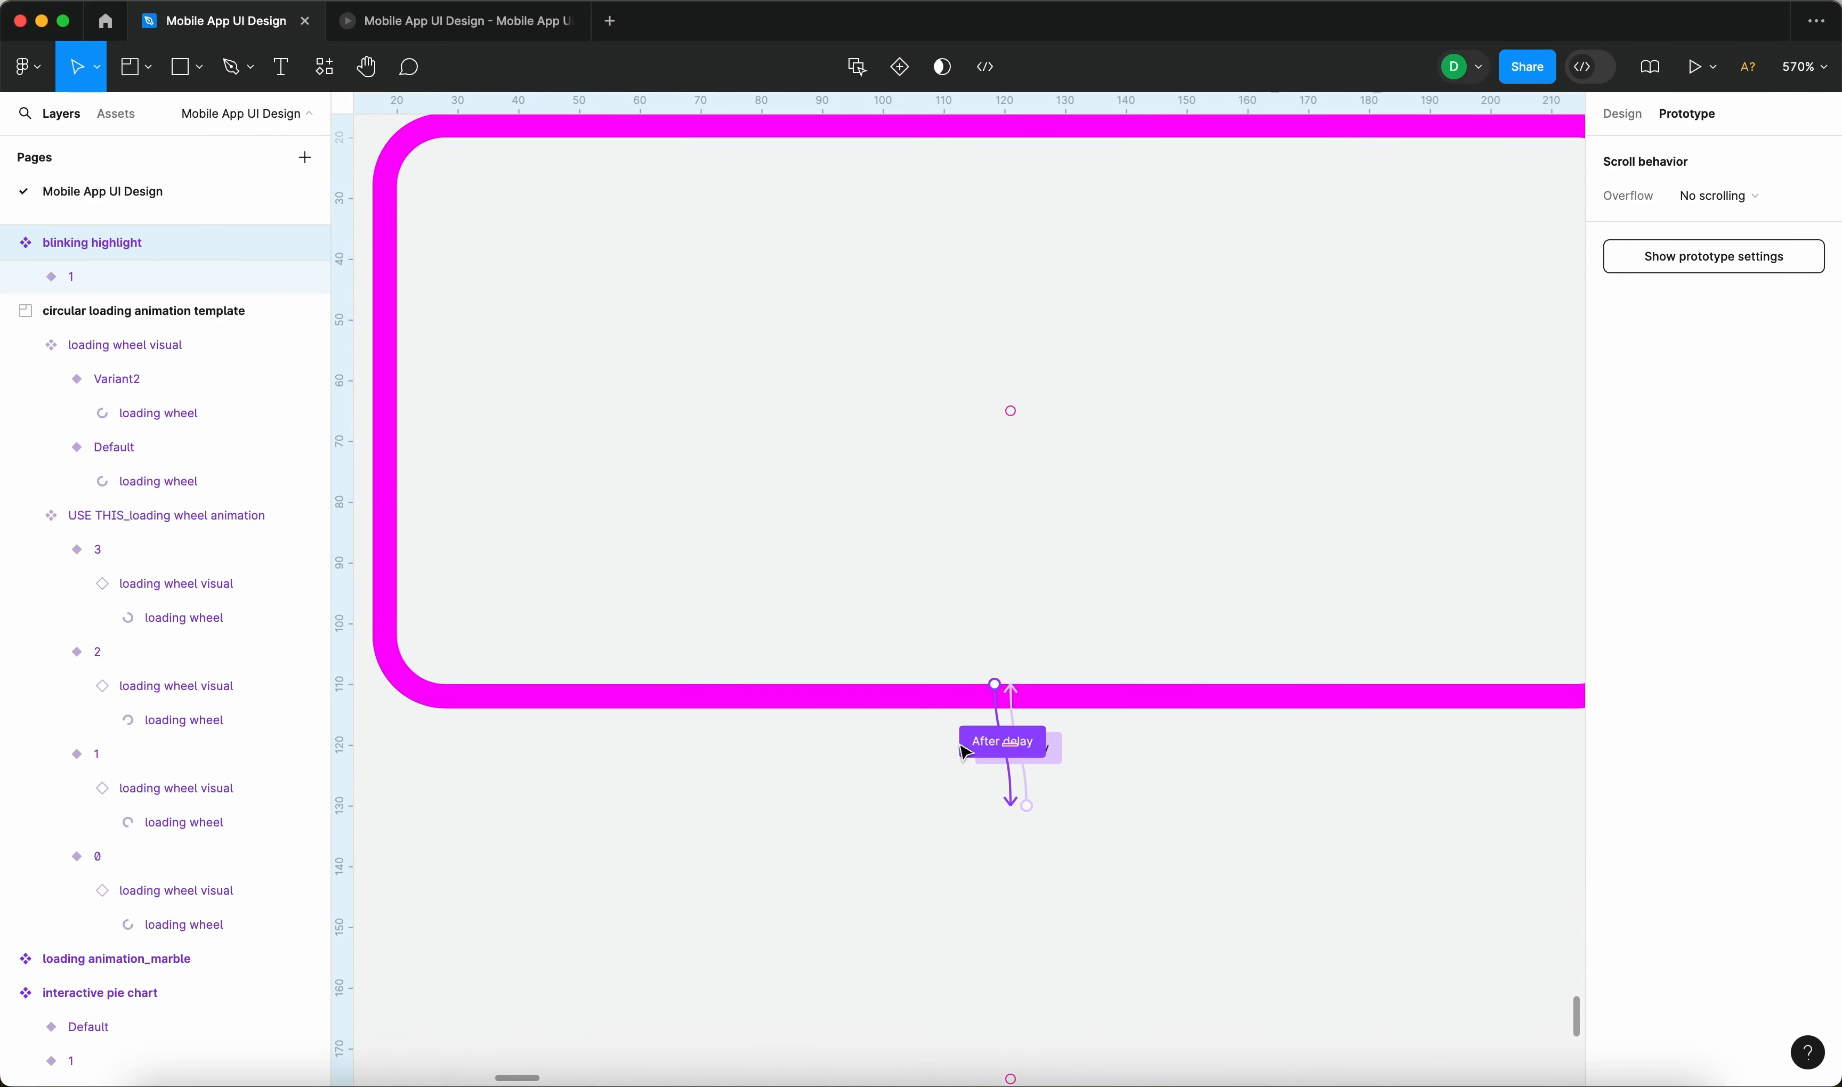
pyautogui.click(964, 746)
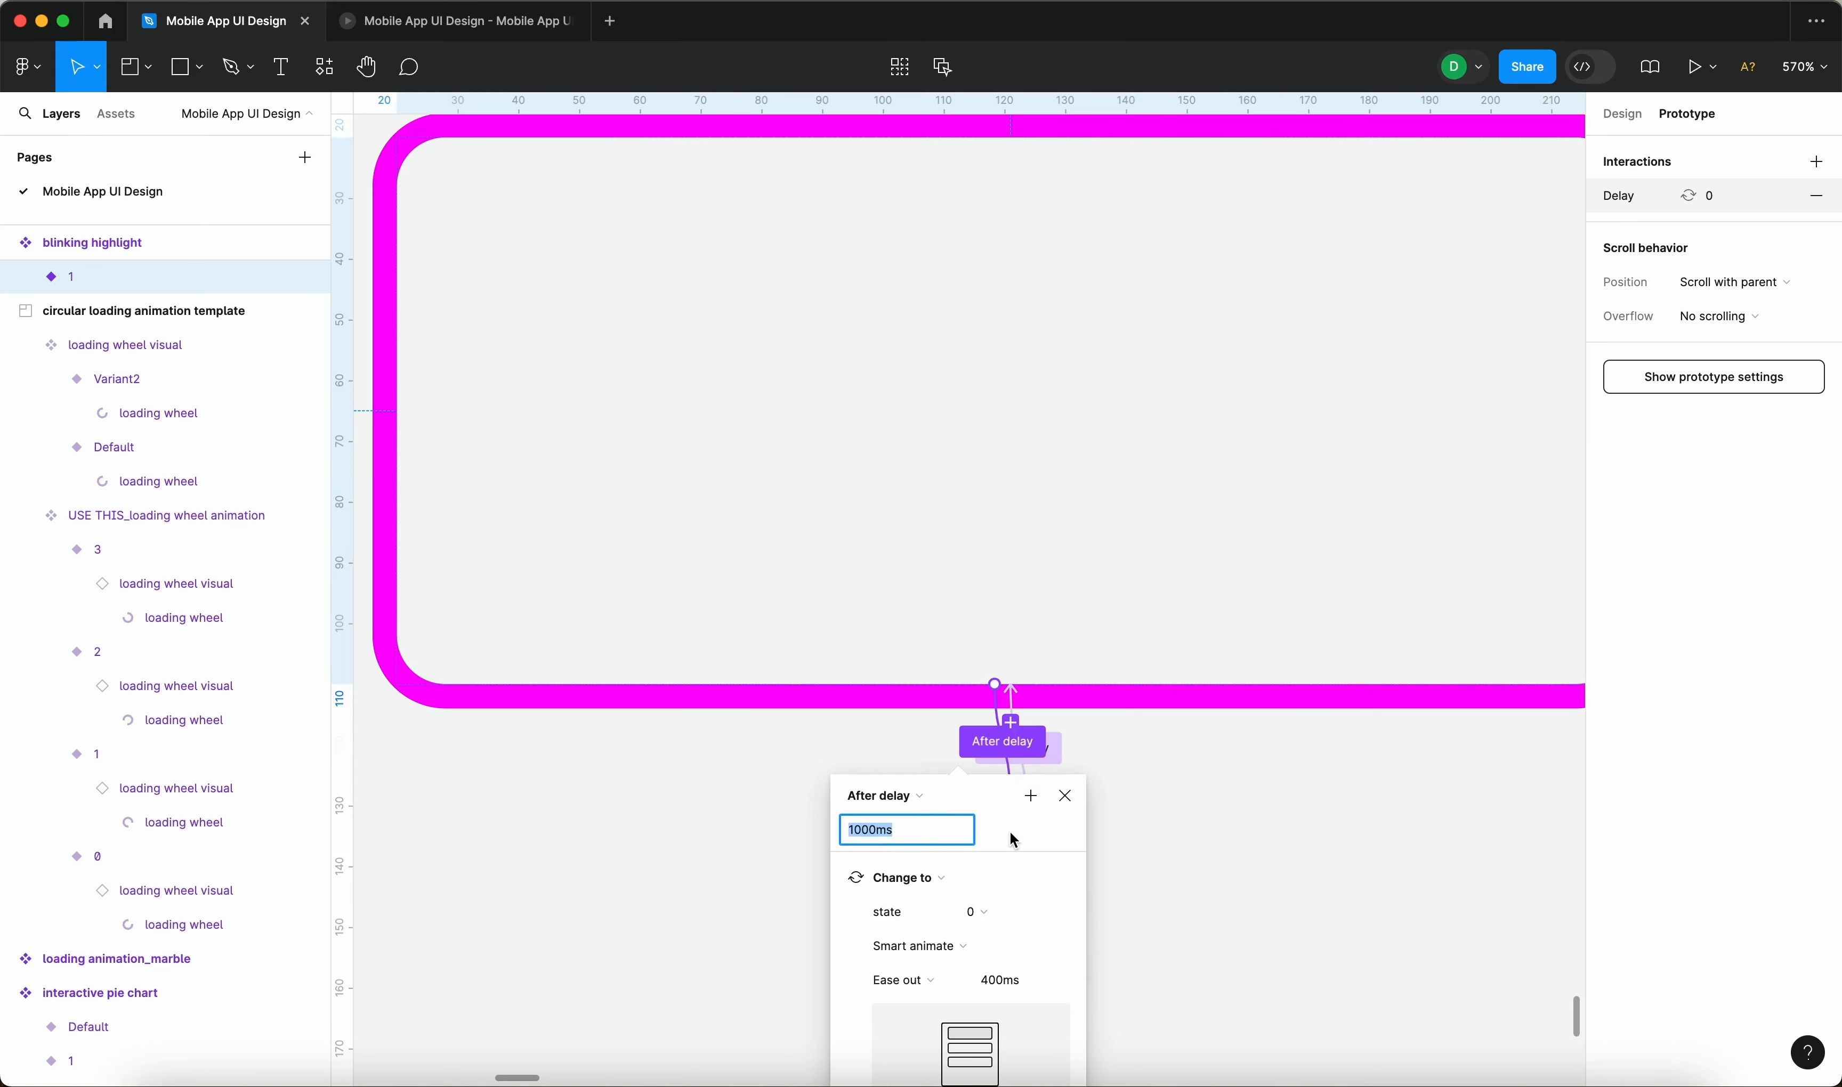
pyautogui.scroll(-5, 733, 670)
pyautogui.hscroll(-2, 733, 670)
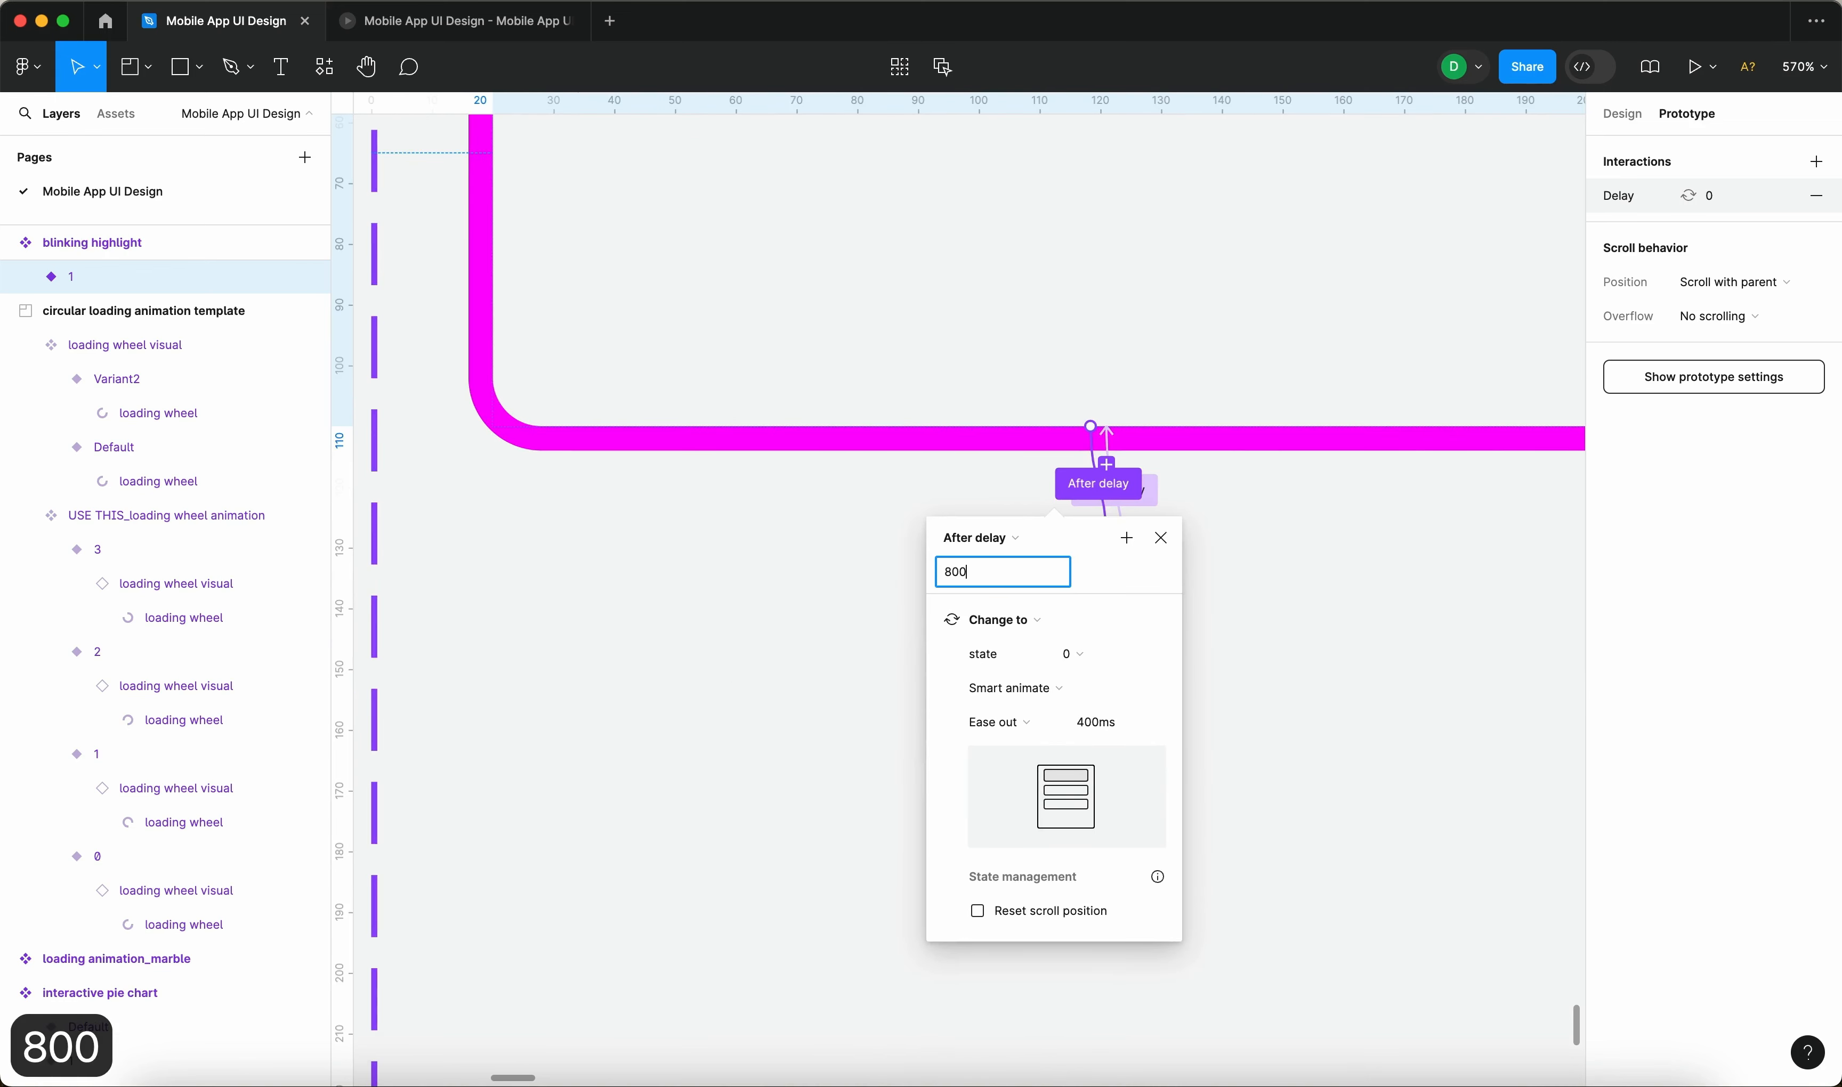
pyautogui.write('800')
pyautogui.press('Return')
# Inspect the After delay interaction that changes the blinking highlight's invisible variant back to state 1.
pyautogui.click(649, 888)
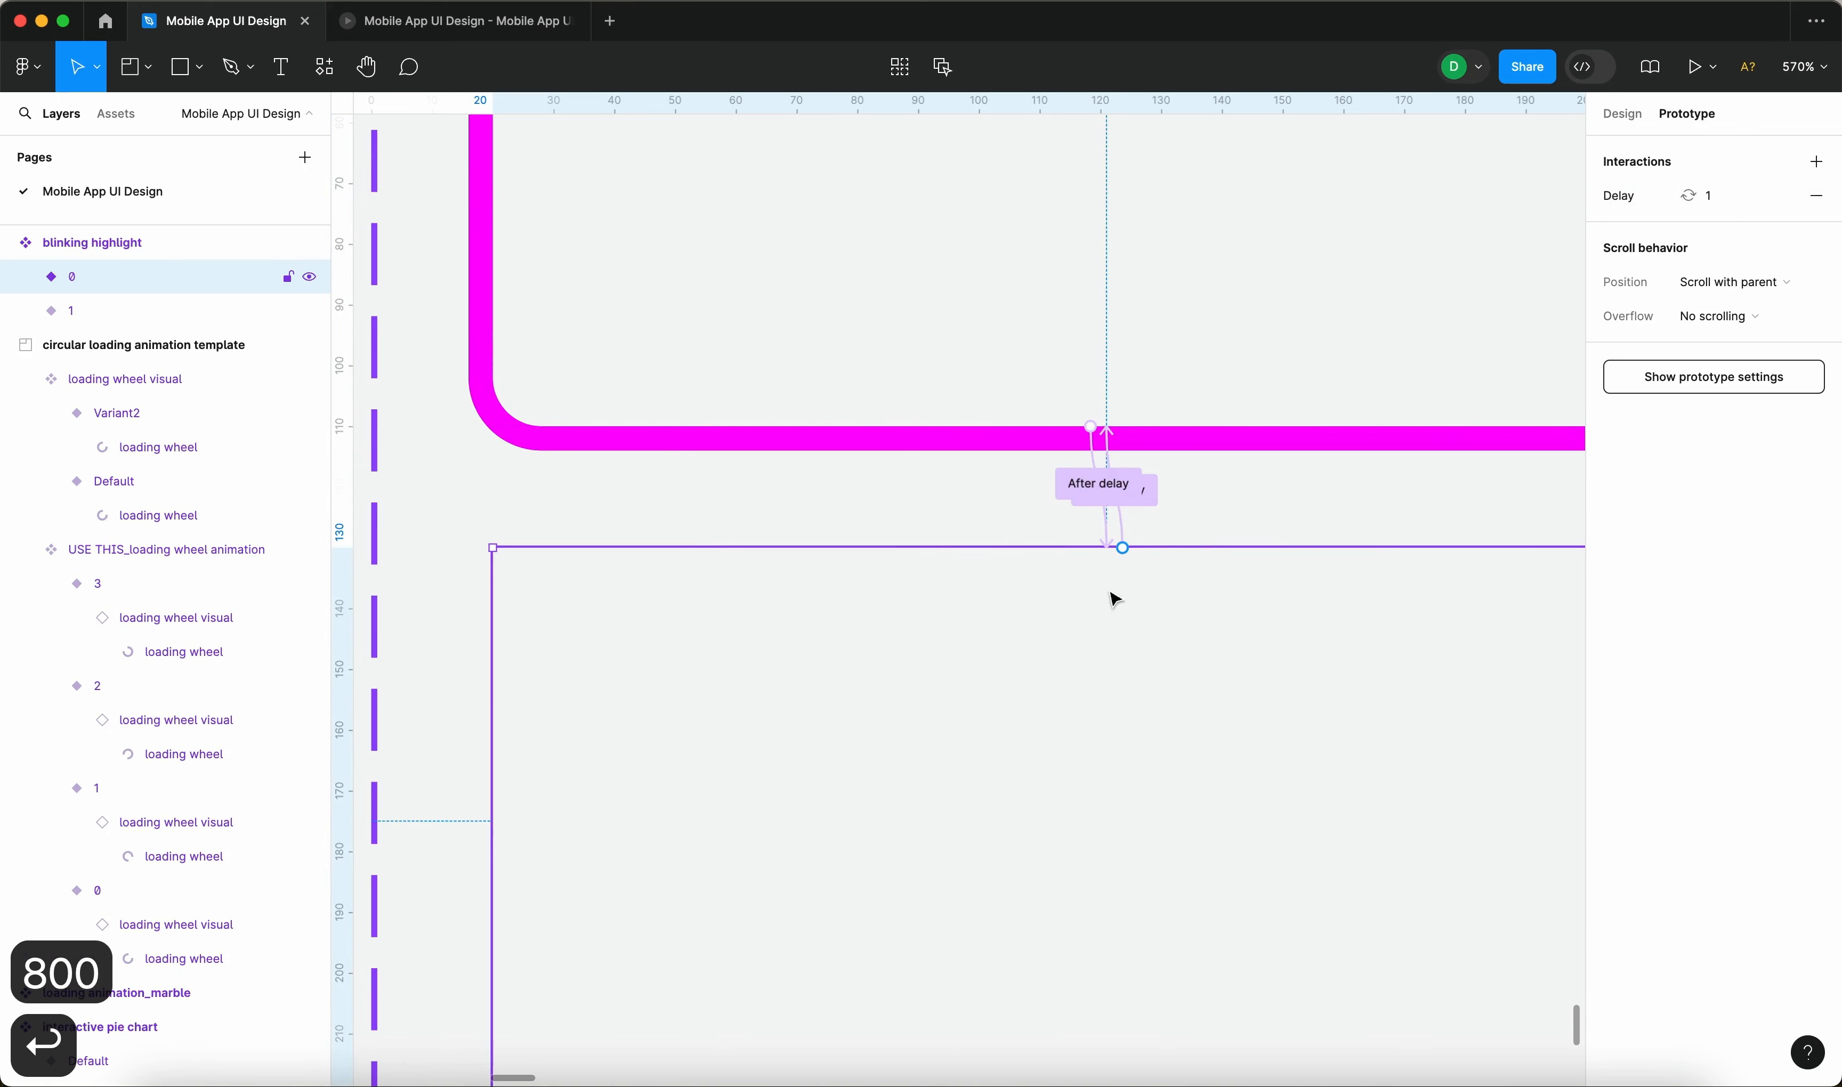
pyautogui.click(1152, 495)
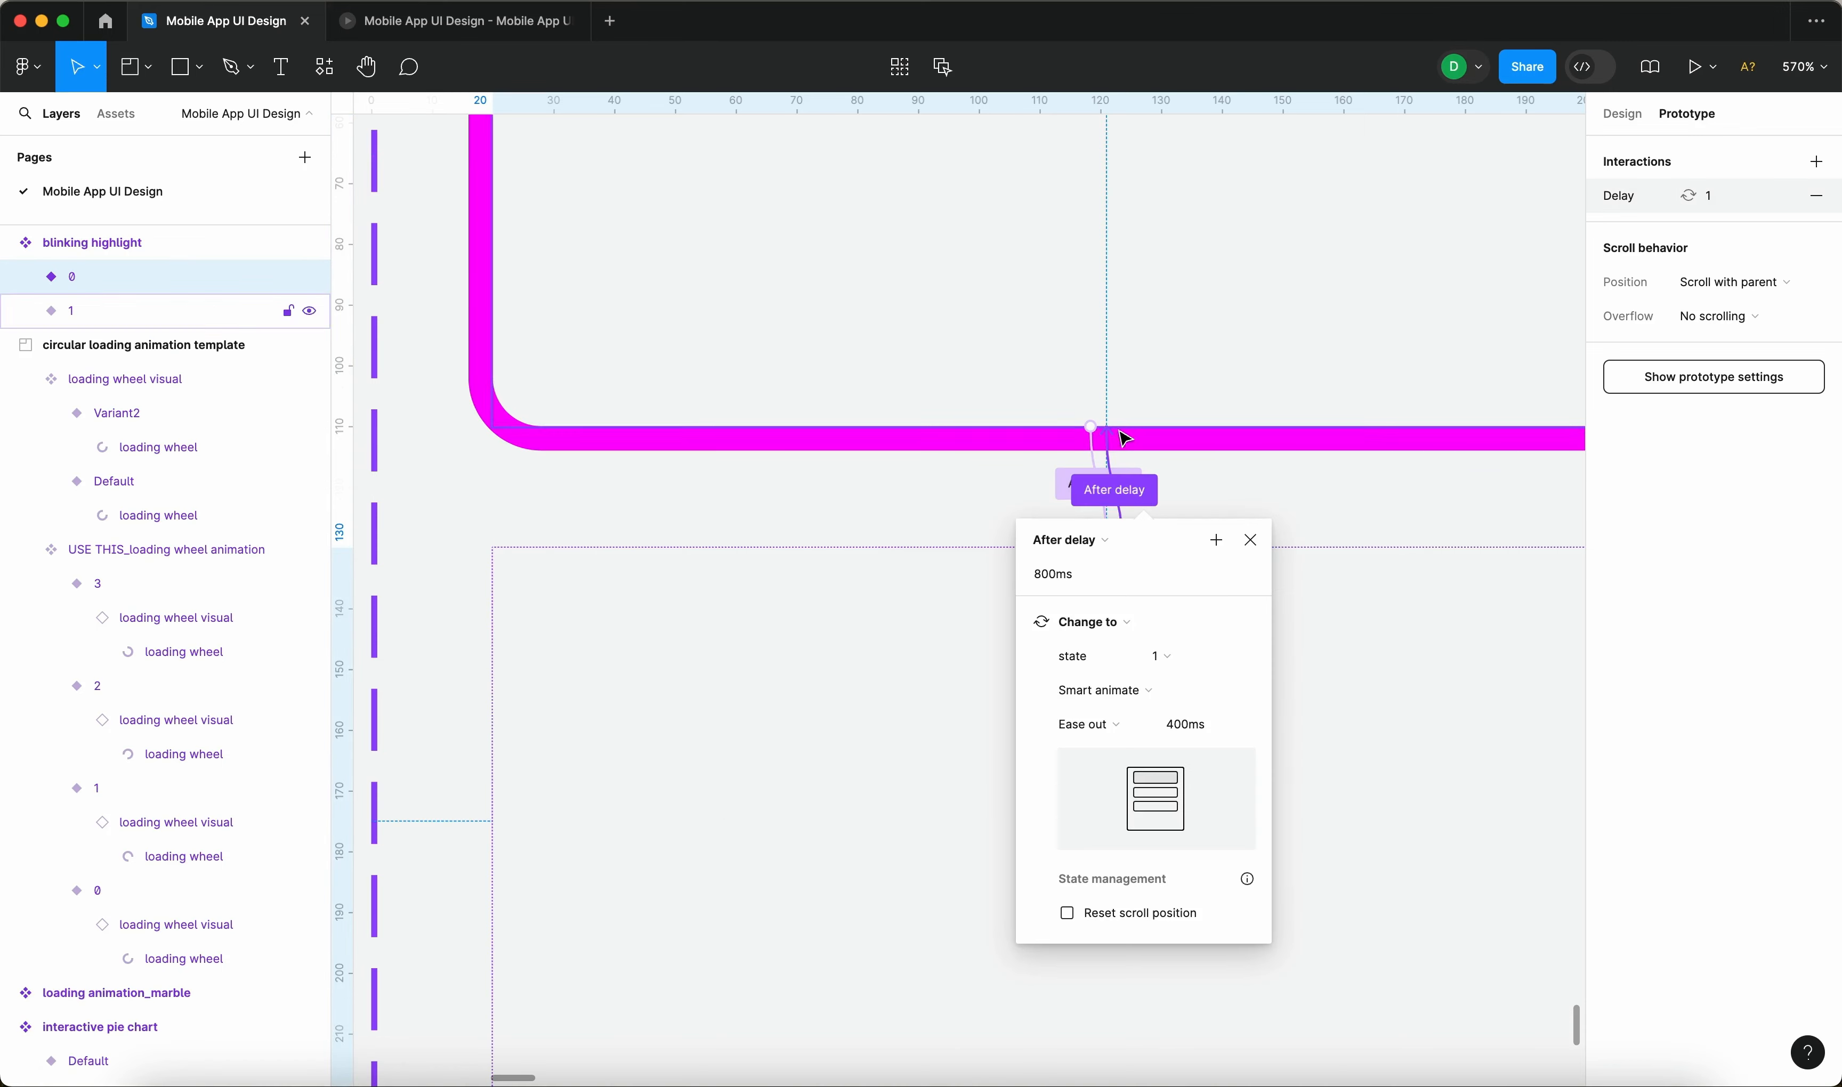
pyautogui.click(1299, 524)
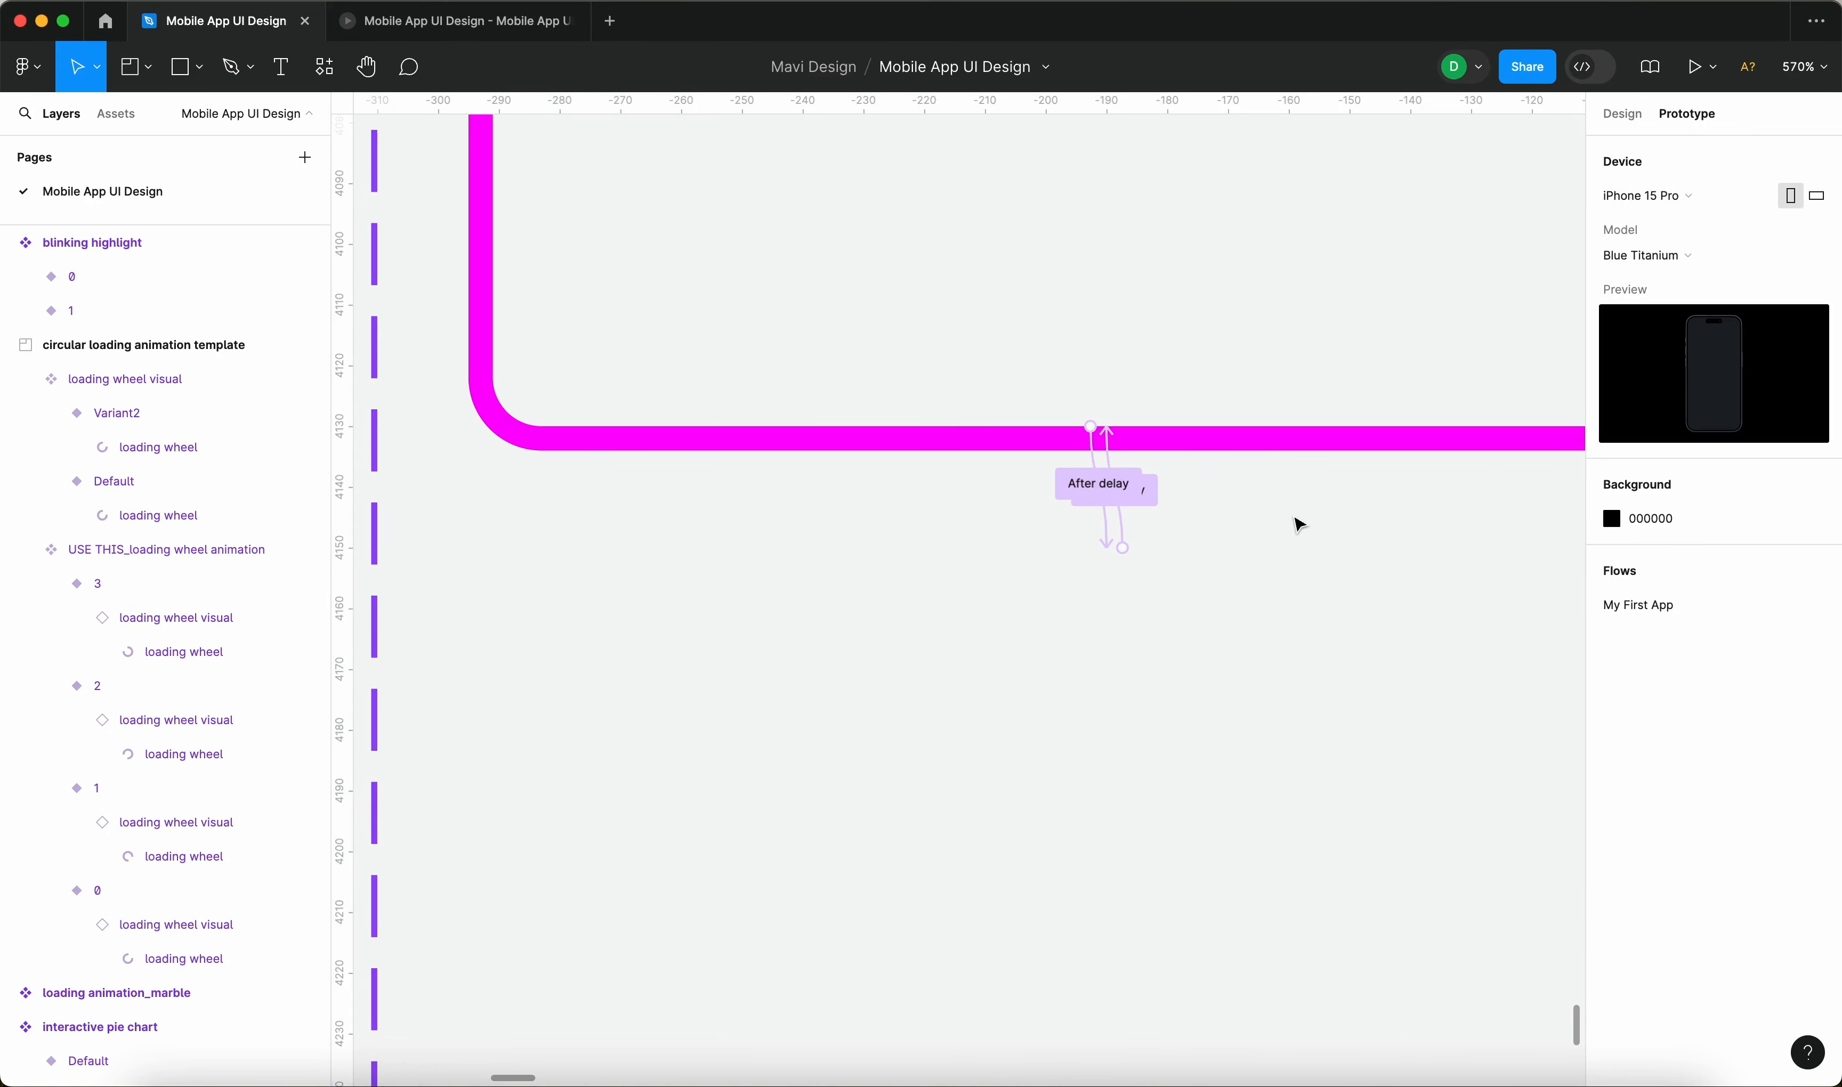
# Restart the prototype preview and reopen its Design System page to check the highlights' new blink timing and scrolling behavior.
pyautogui.click(527, 20)
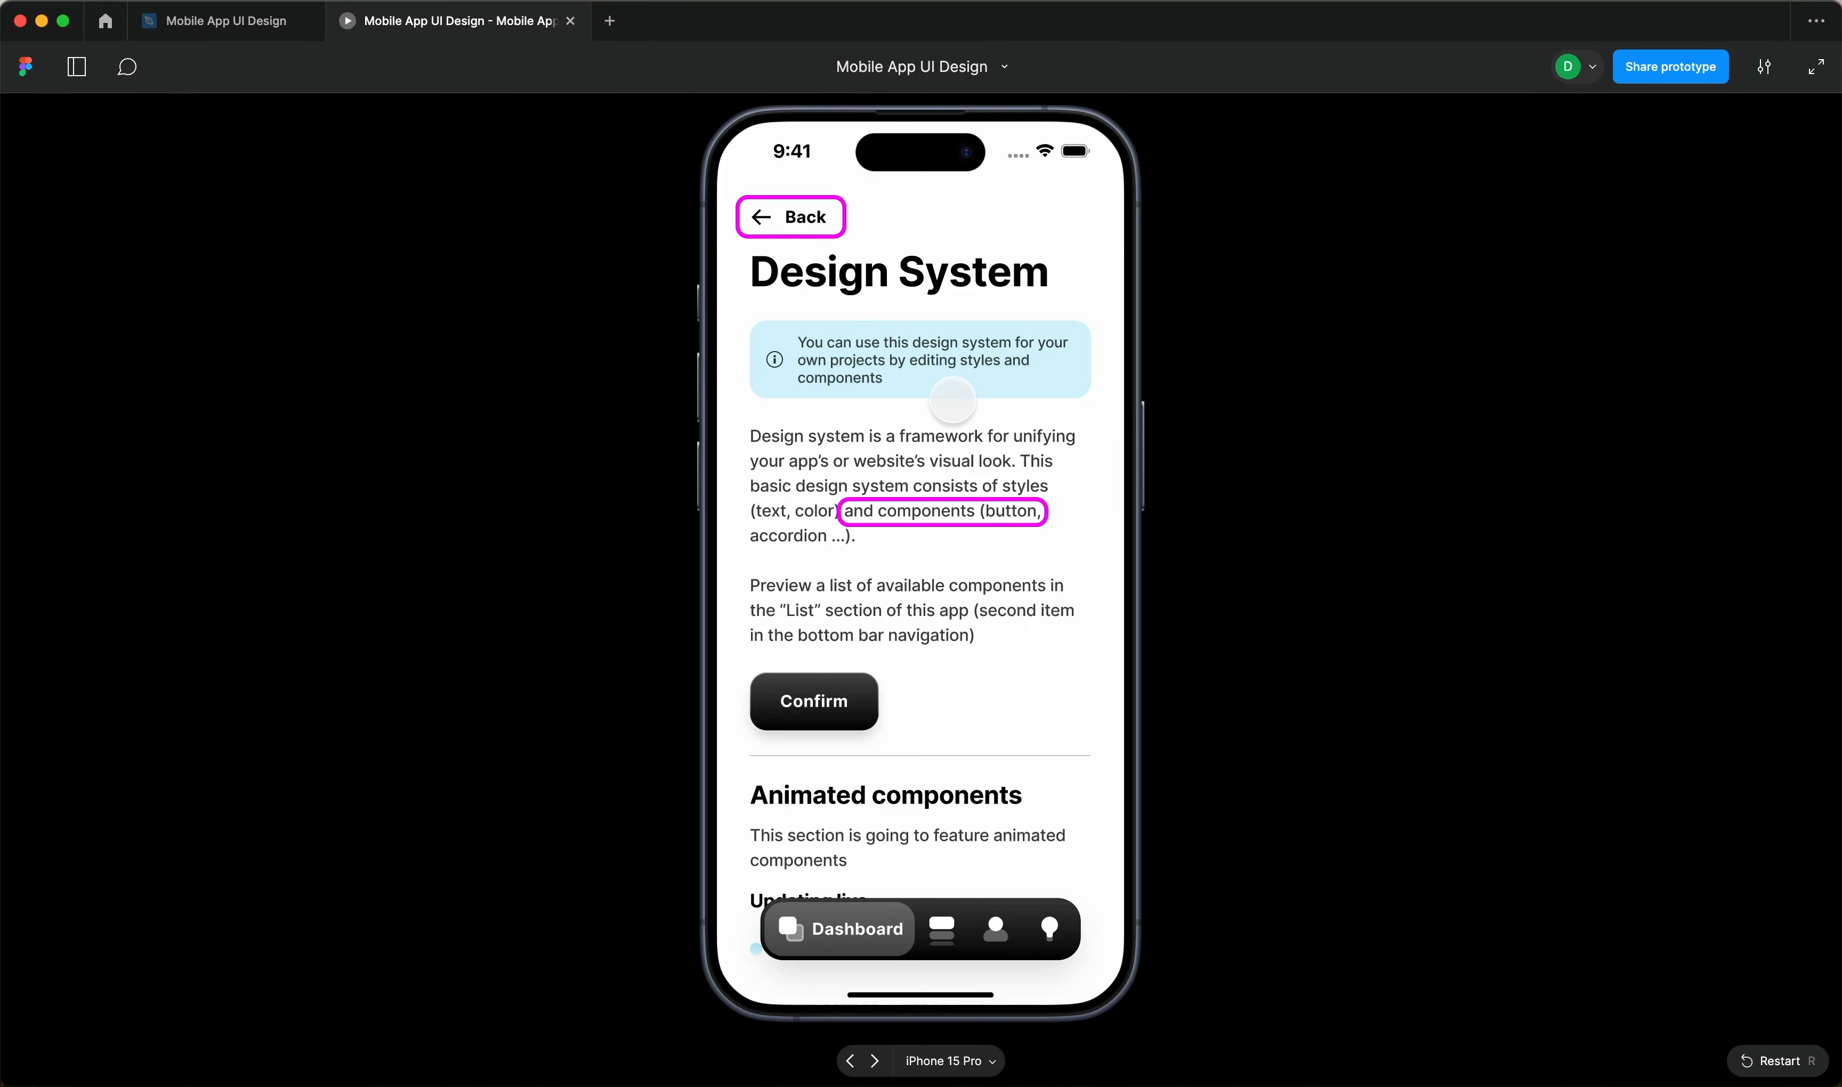
pyautogui.press('r')
pyautogui.scroll(-10, 916, 700)
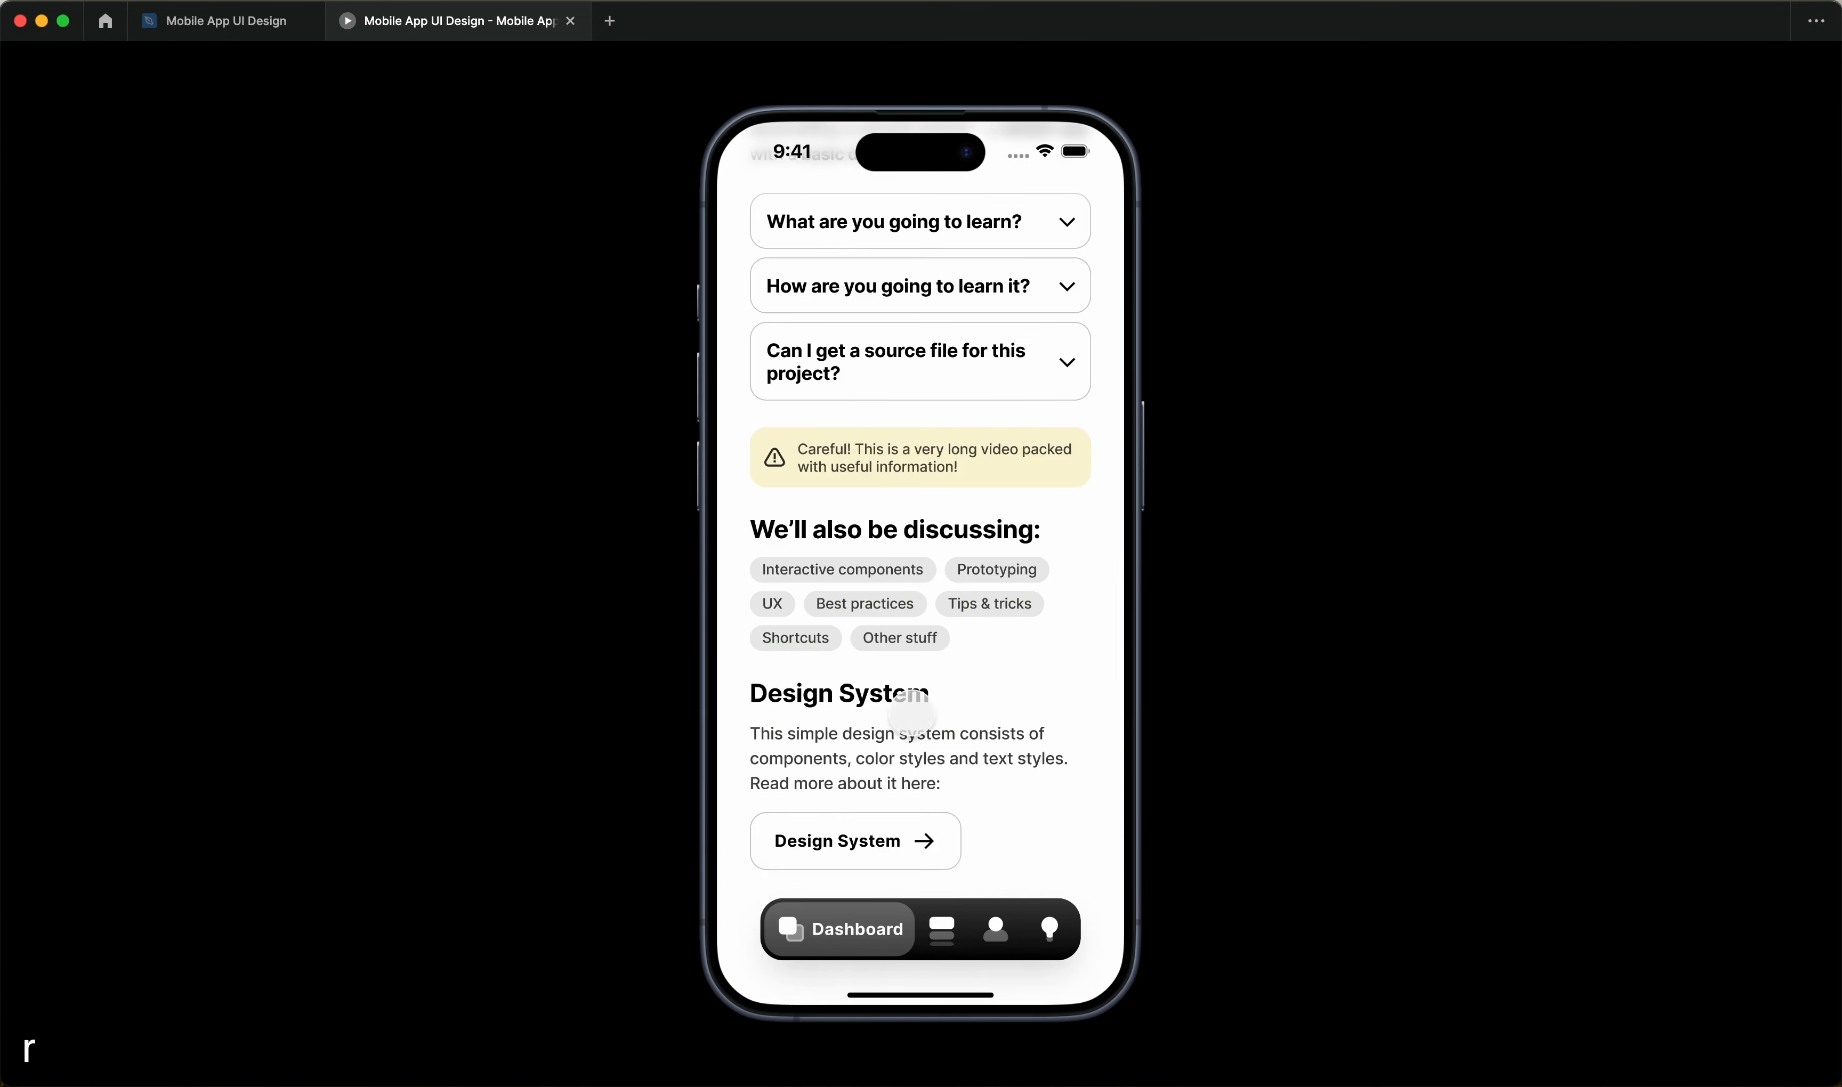
pyautogui.click(895, 841)
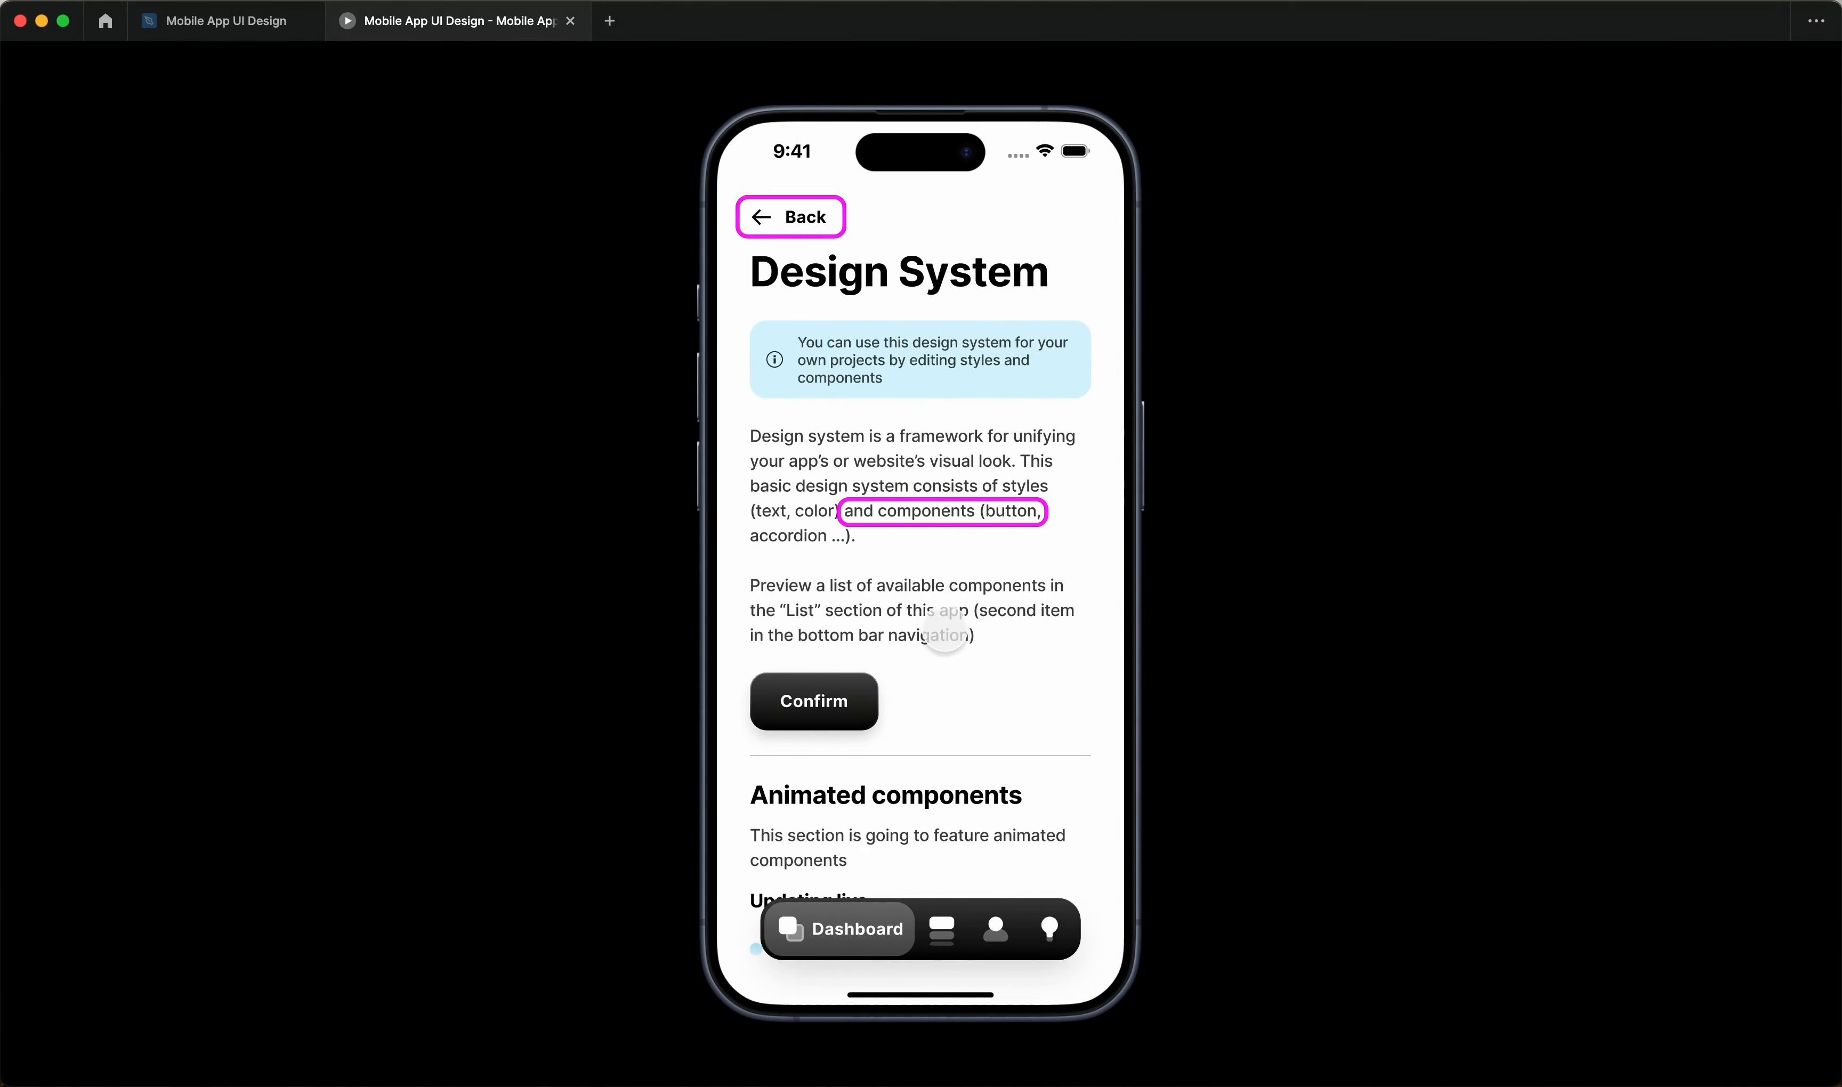
pyautogui.scroll(-3, 818, 602)
pyautogui.scroll(2, 855, 535)
pyautogui.scroll(-1, 855, 521)
pyautogui.scroll(2, 854, 519)
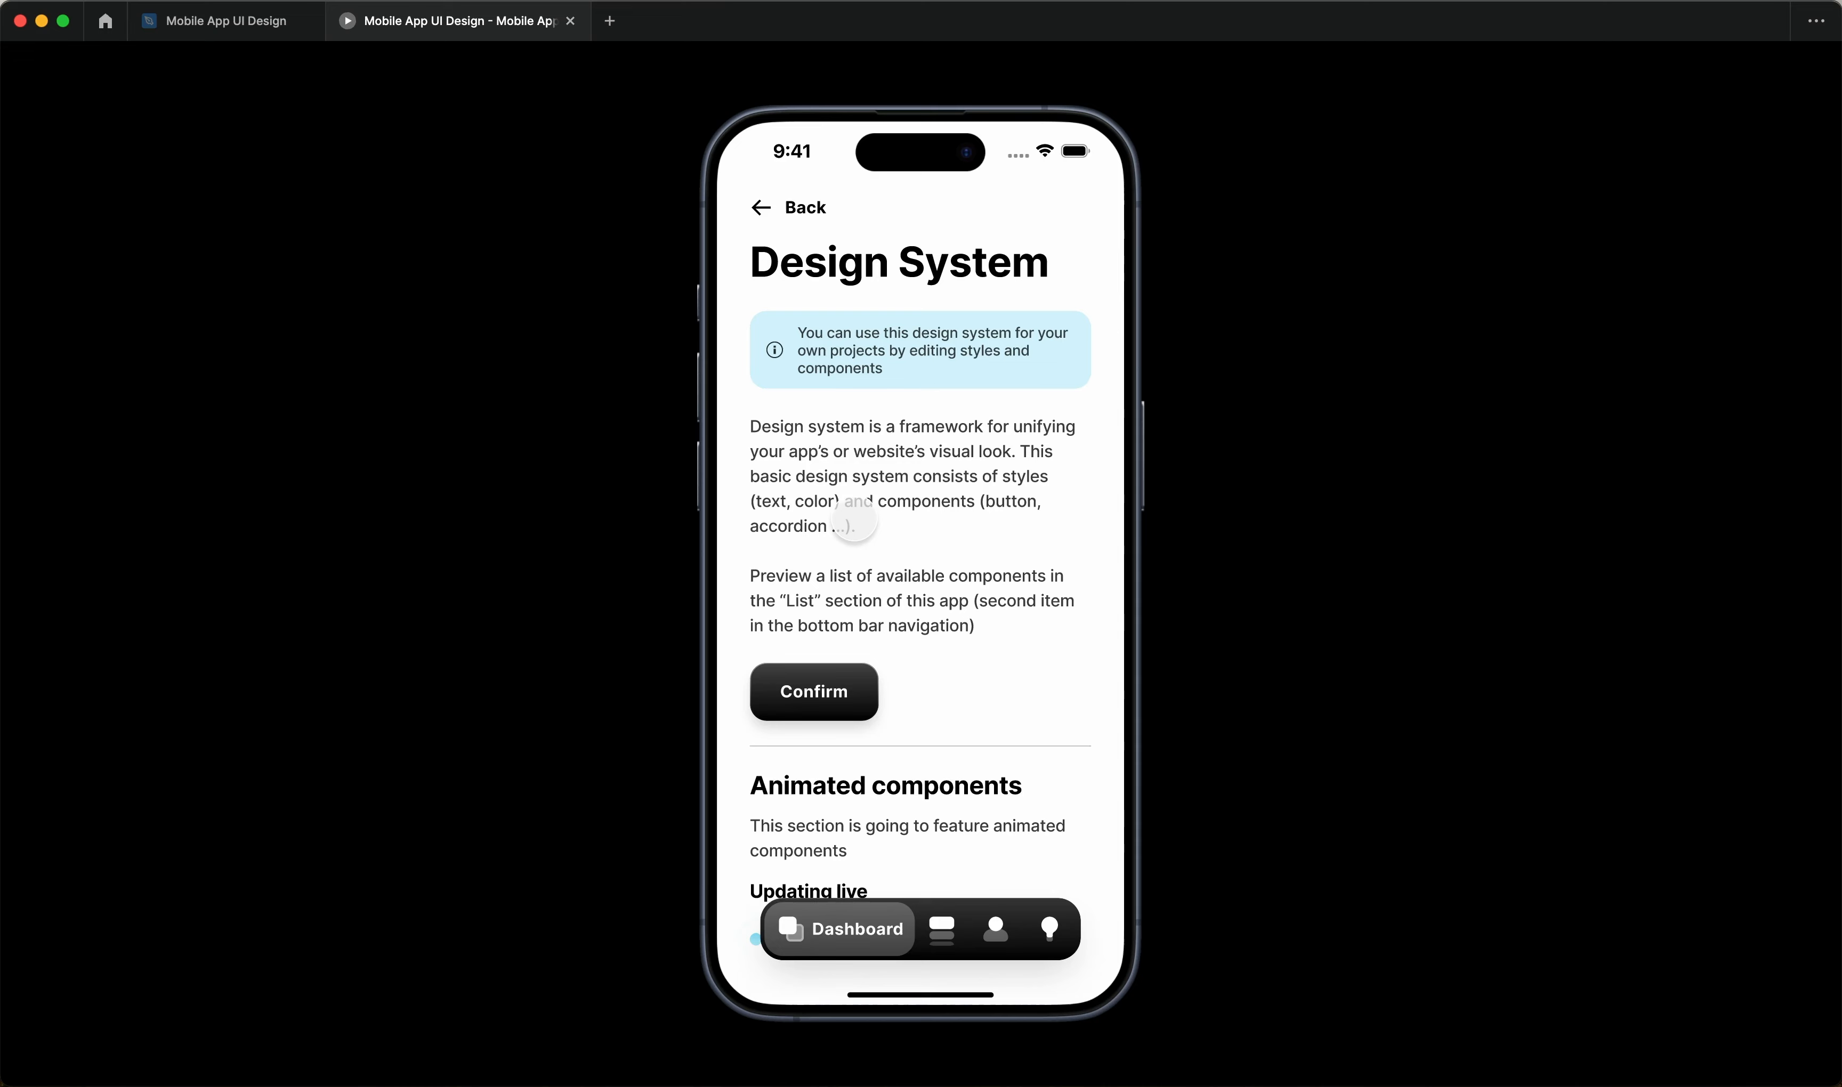
pyautogui.scroll(-1, 853, 523)
pyautogui.scroll(2, 731, 532)
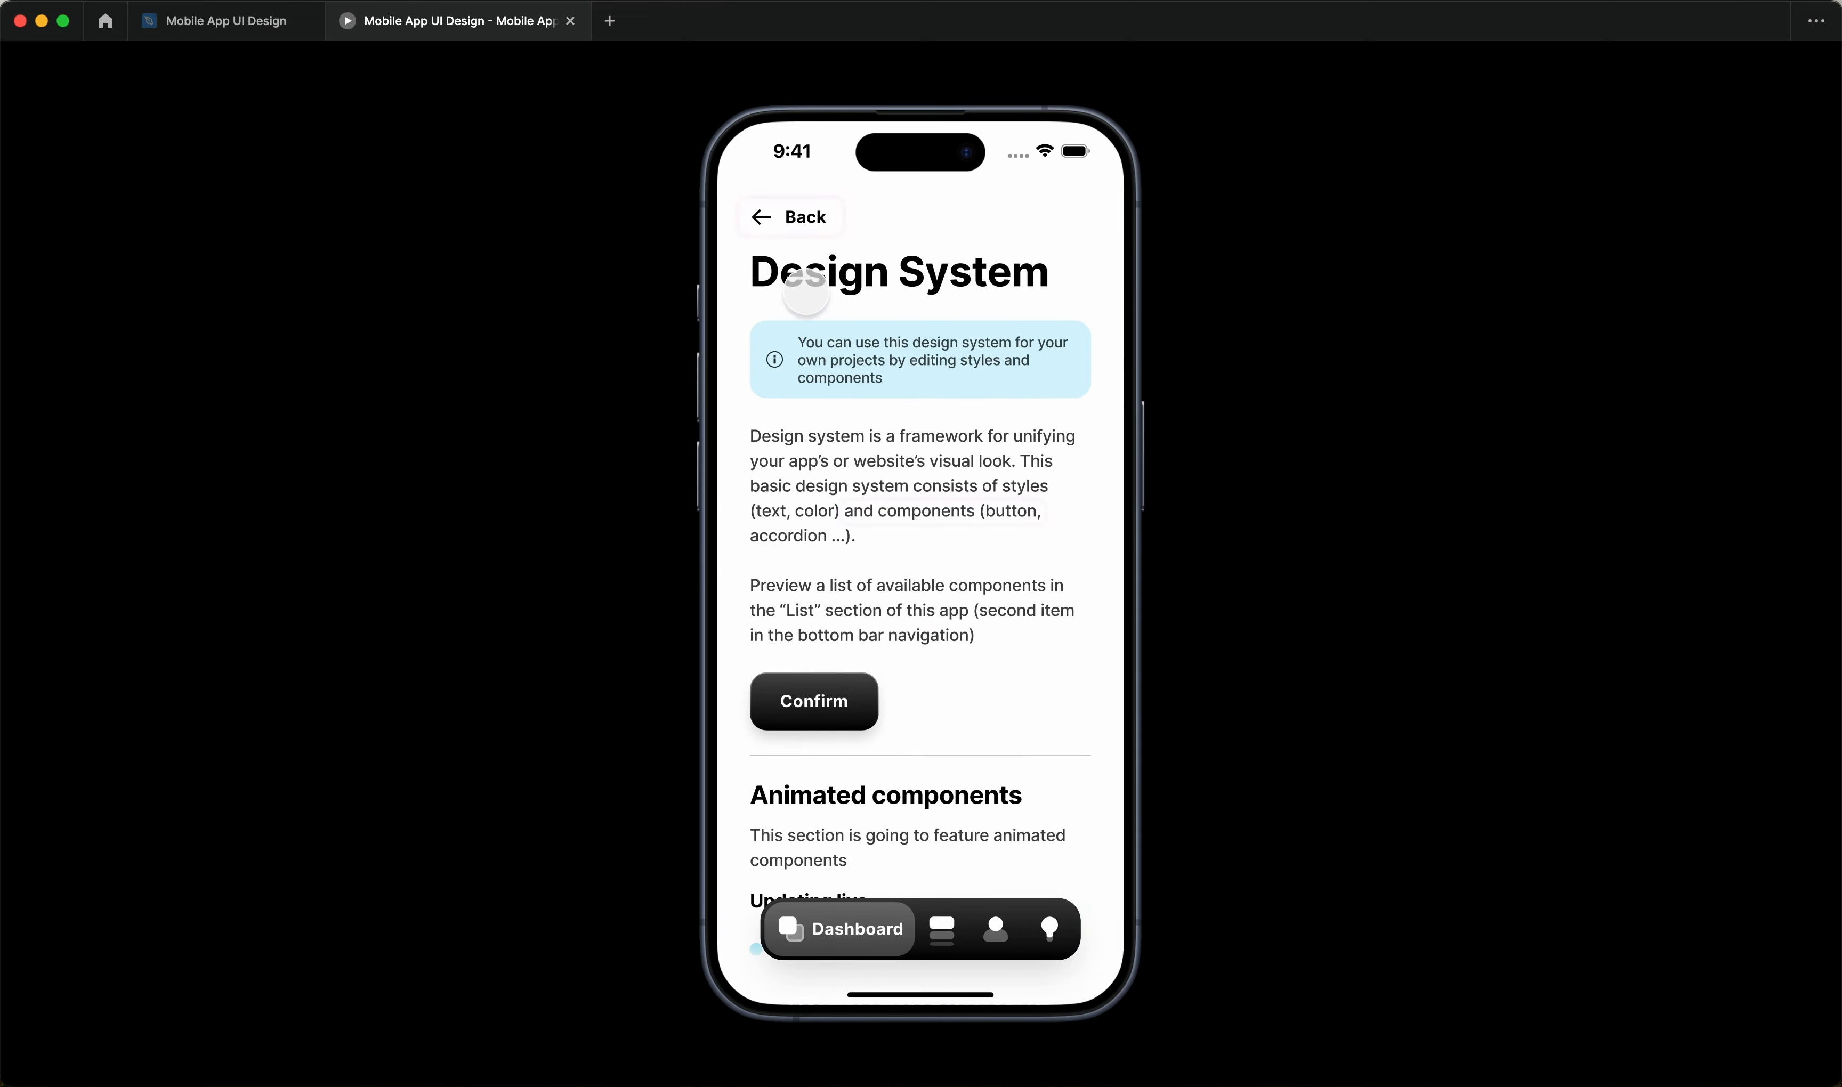
pyautogui.click(904, 499)
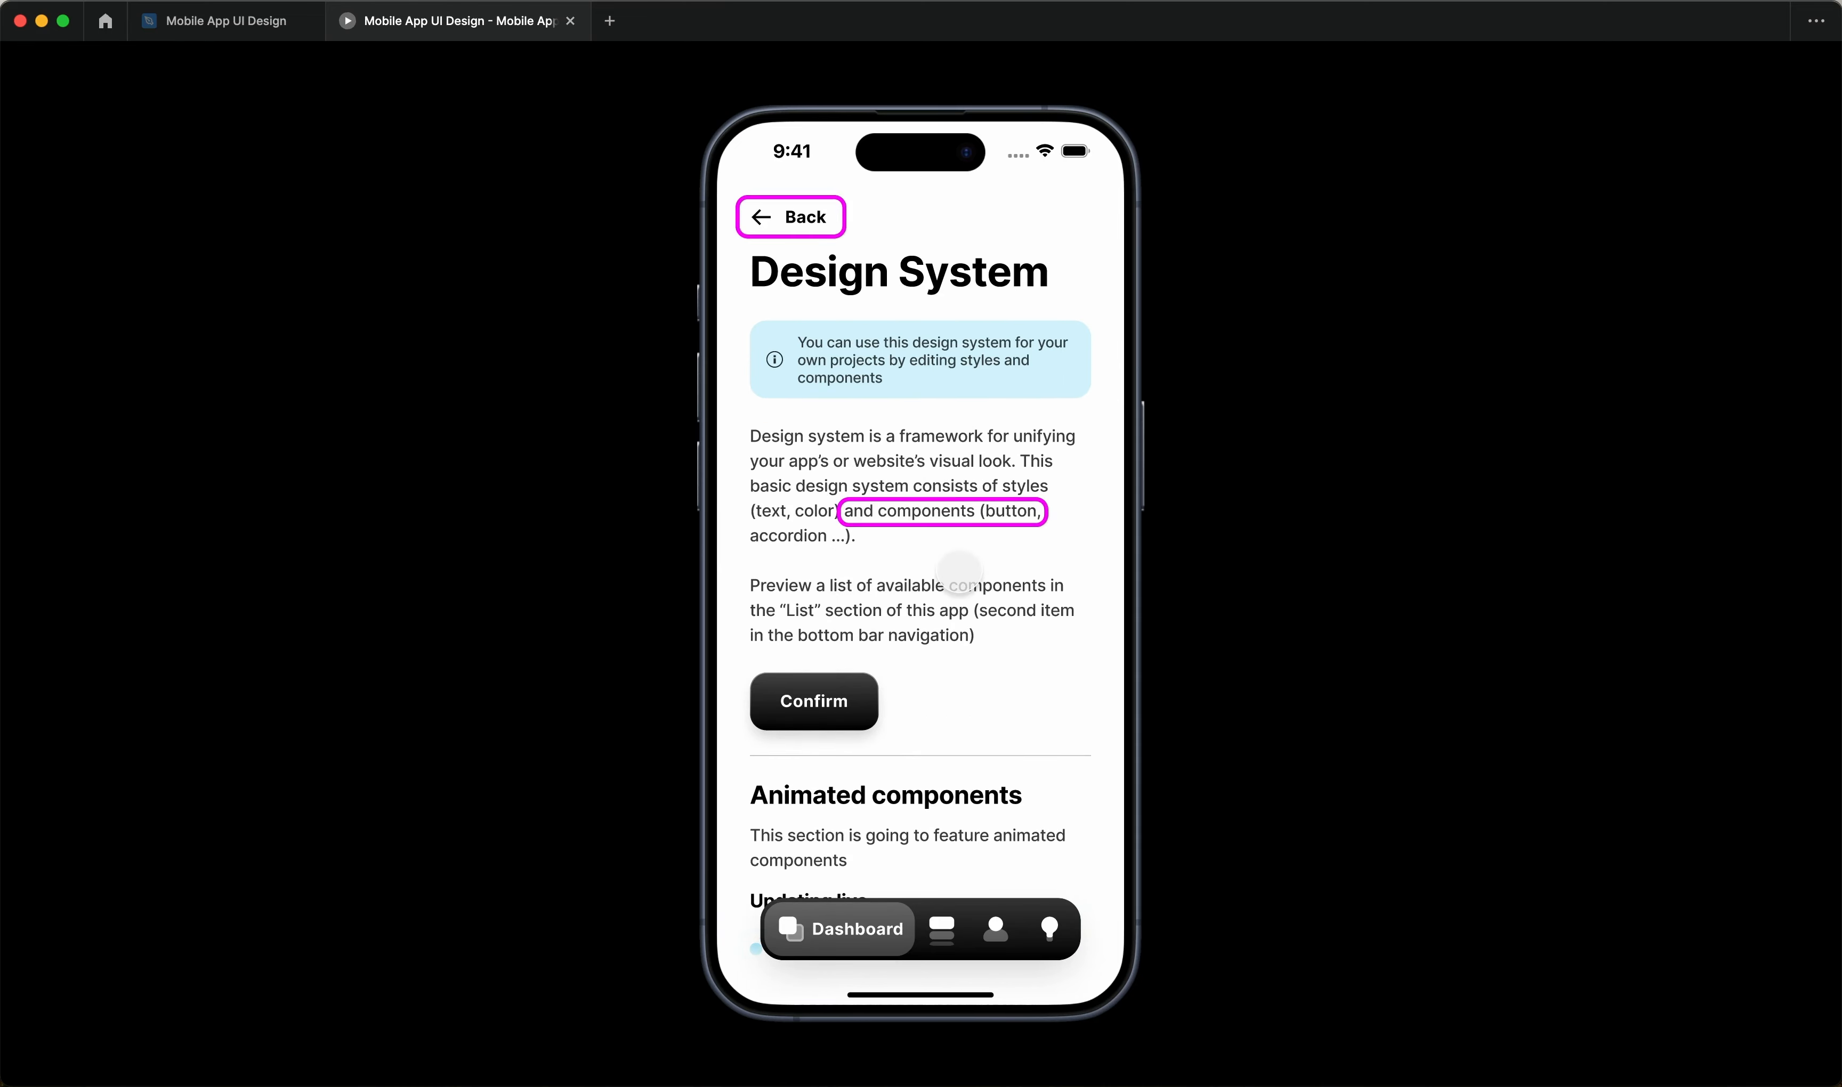
pyautogui.click(959, 571)
pyautogui.click(949, 635)
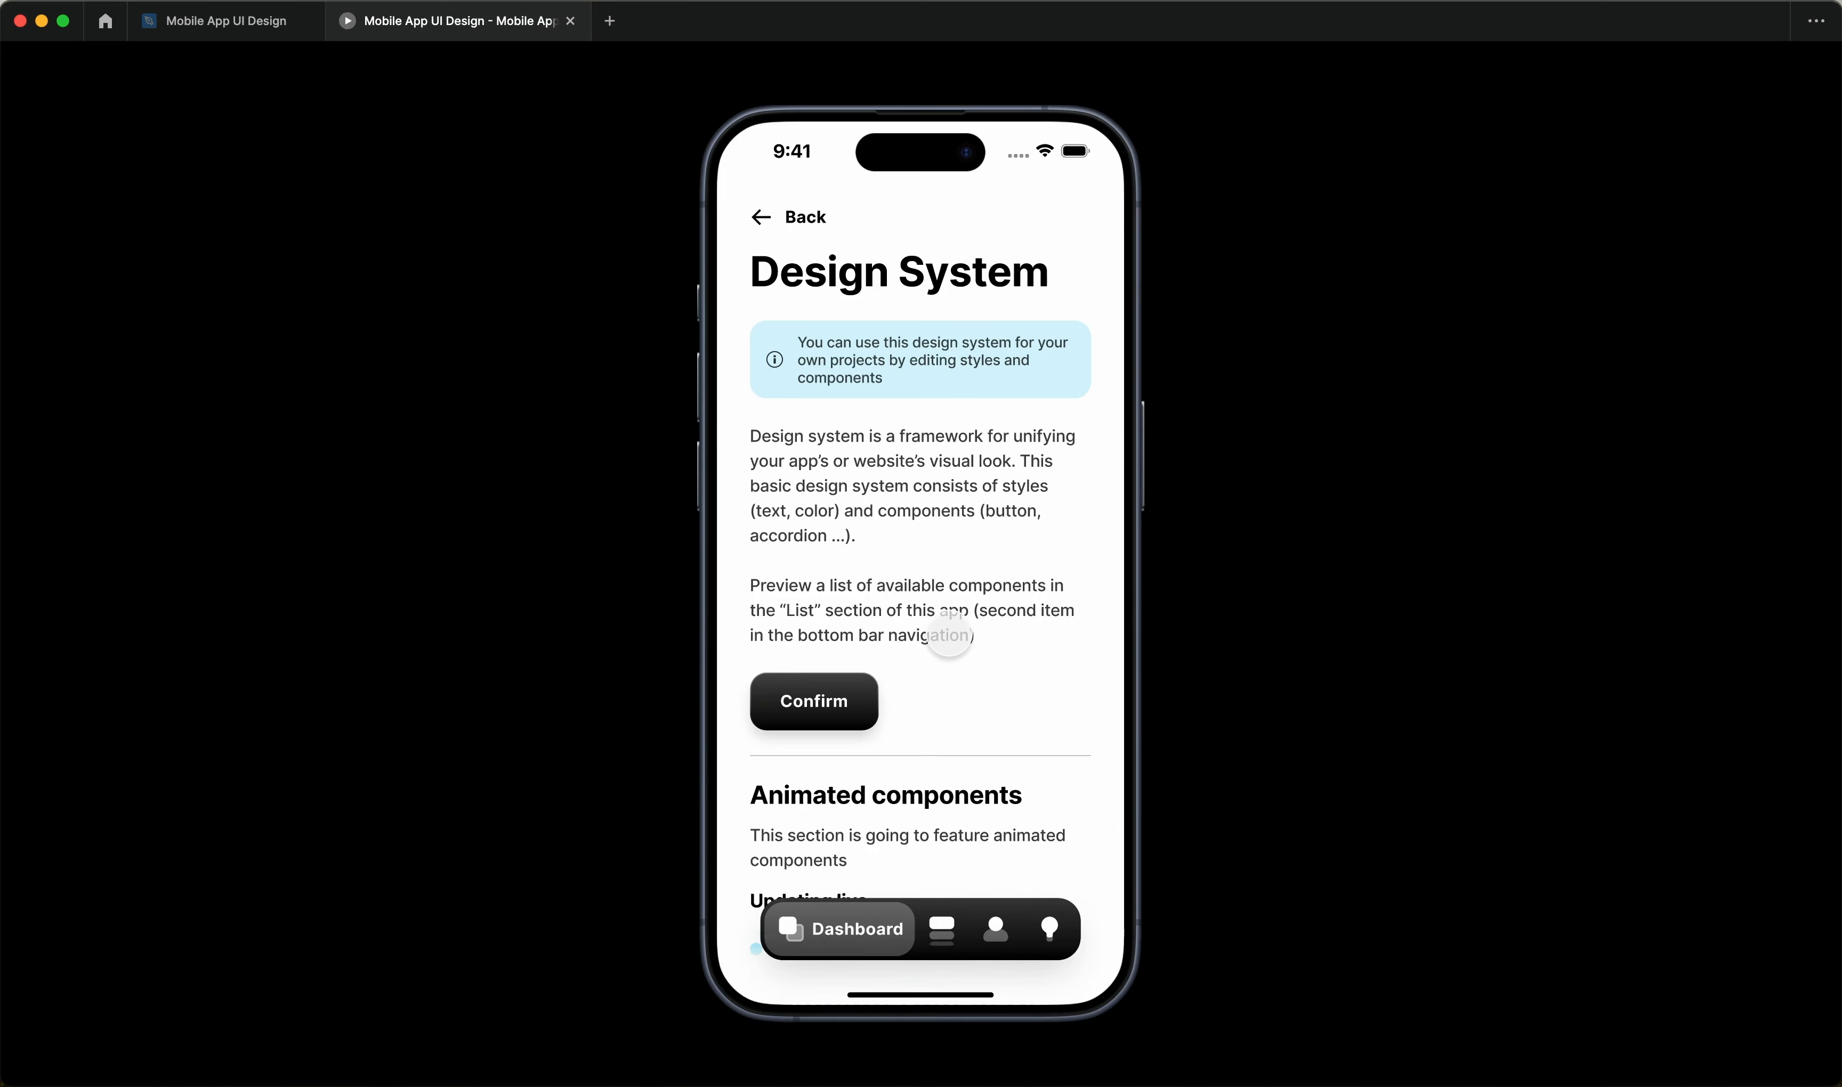
pyautogui.click(949, 635)
pyautogui.scroll(-3, 949, 635)
pyautogui.click(912, 425)
pyautogui.scroll(3, 915, 427)
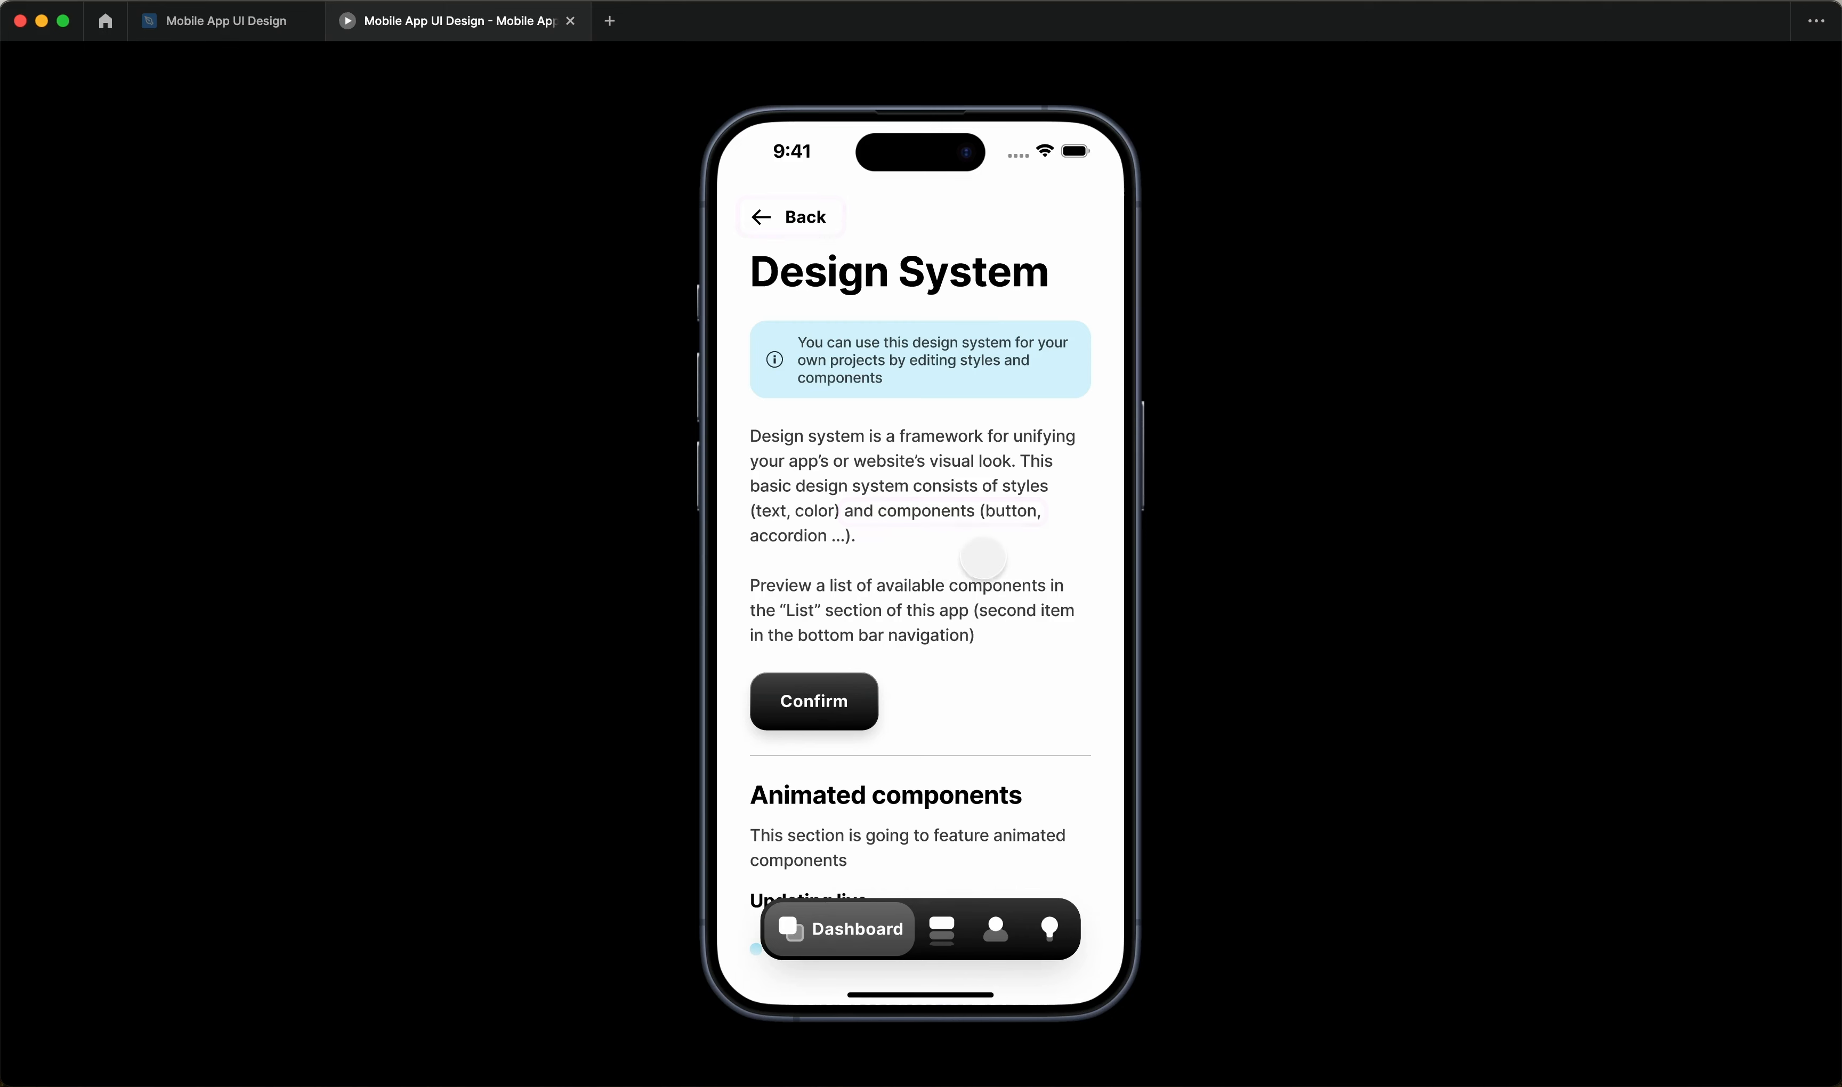
pyautogui.click(828, 226)
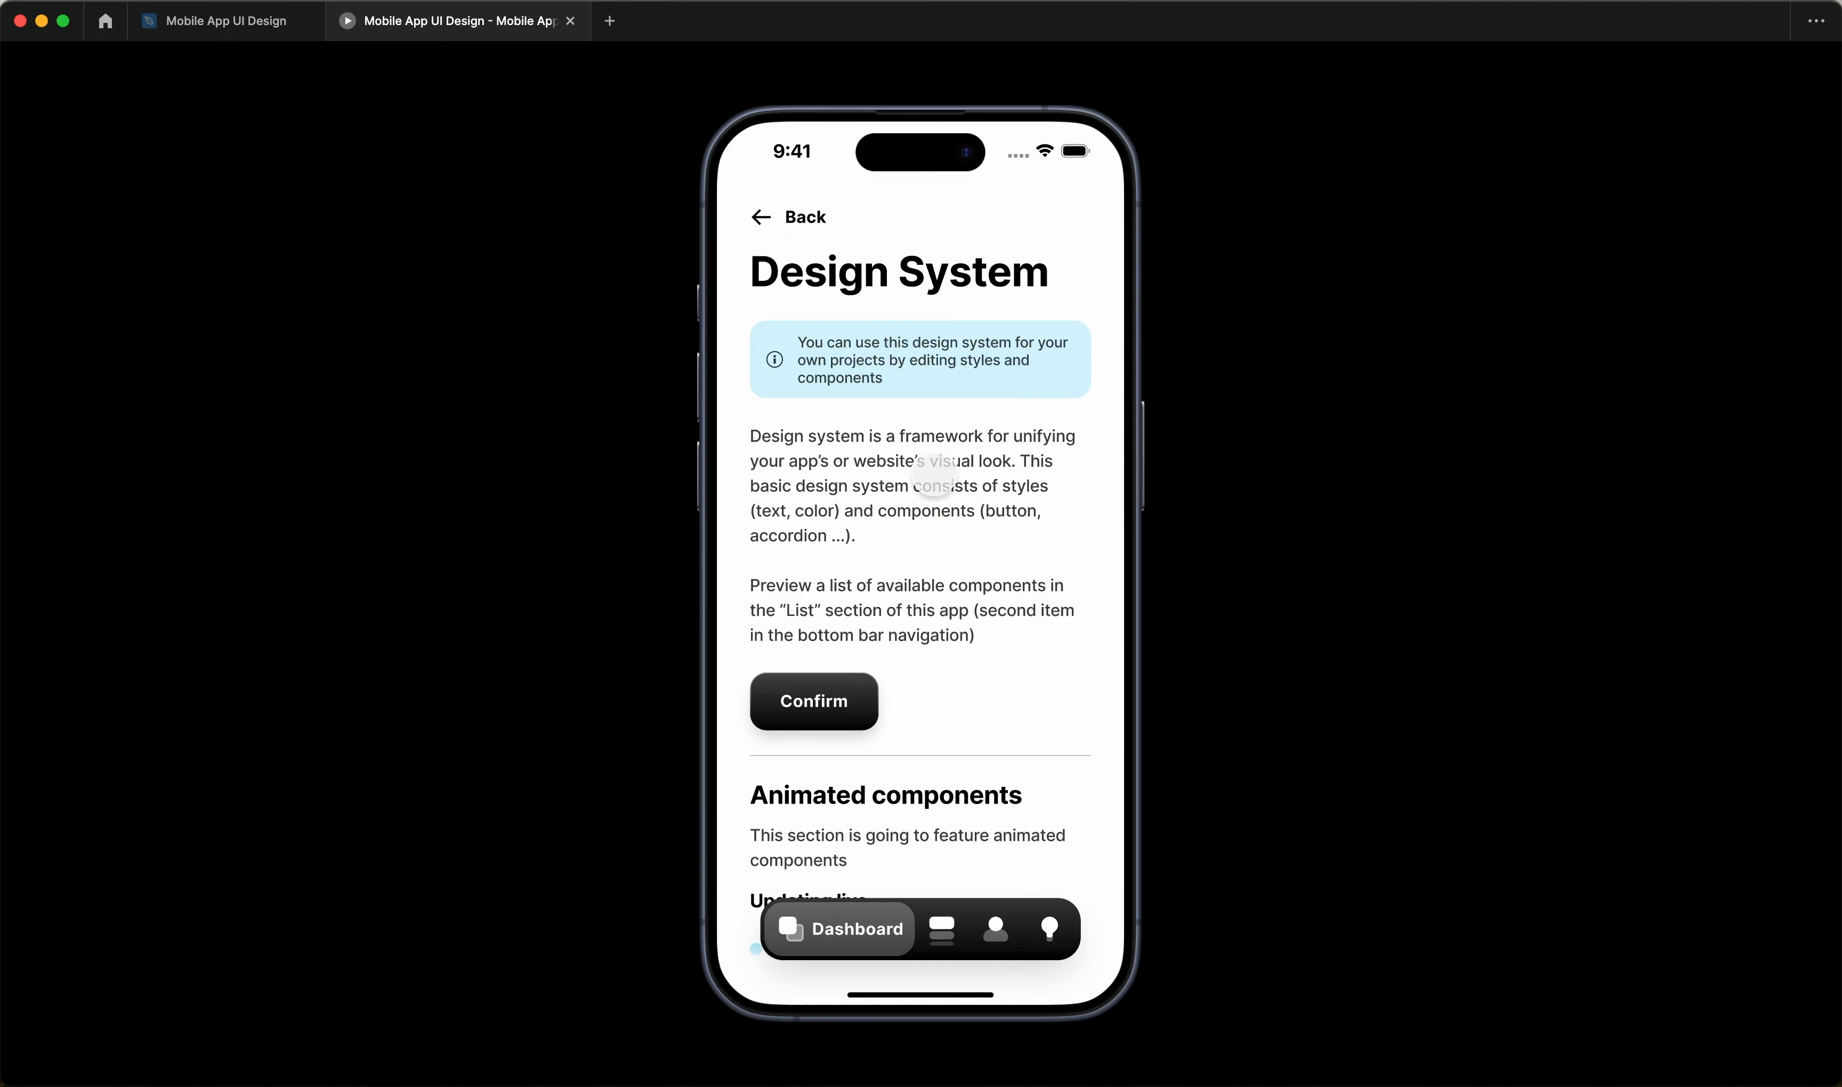
pyautogui.click(934, 475)
pyautogui.click(934, 475)
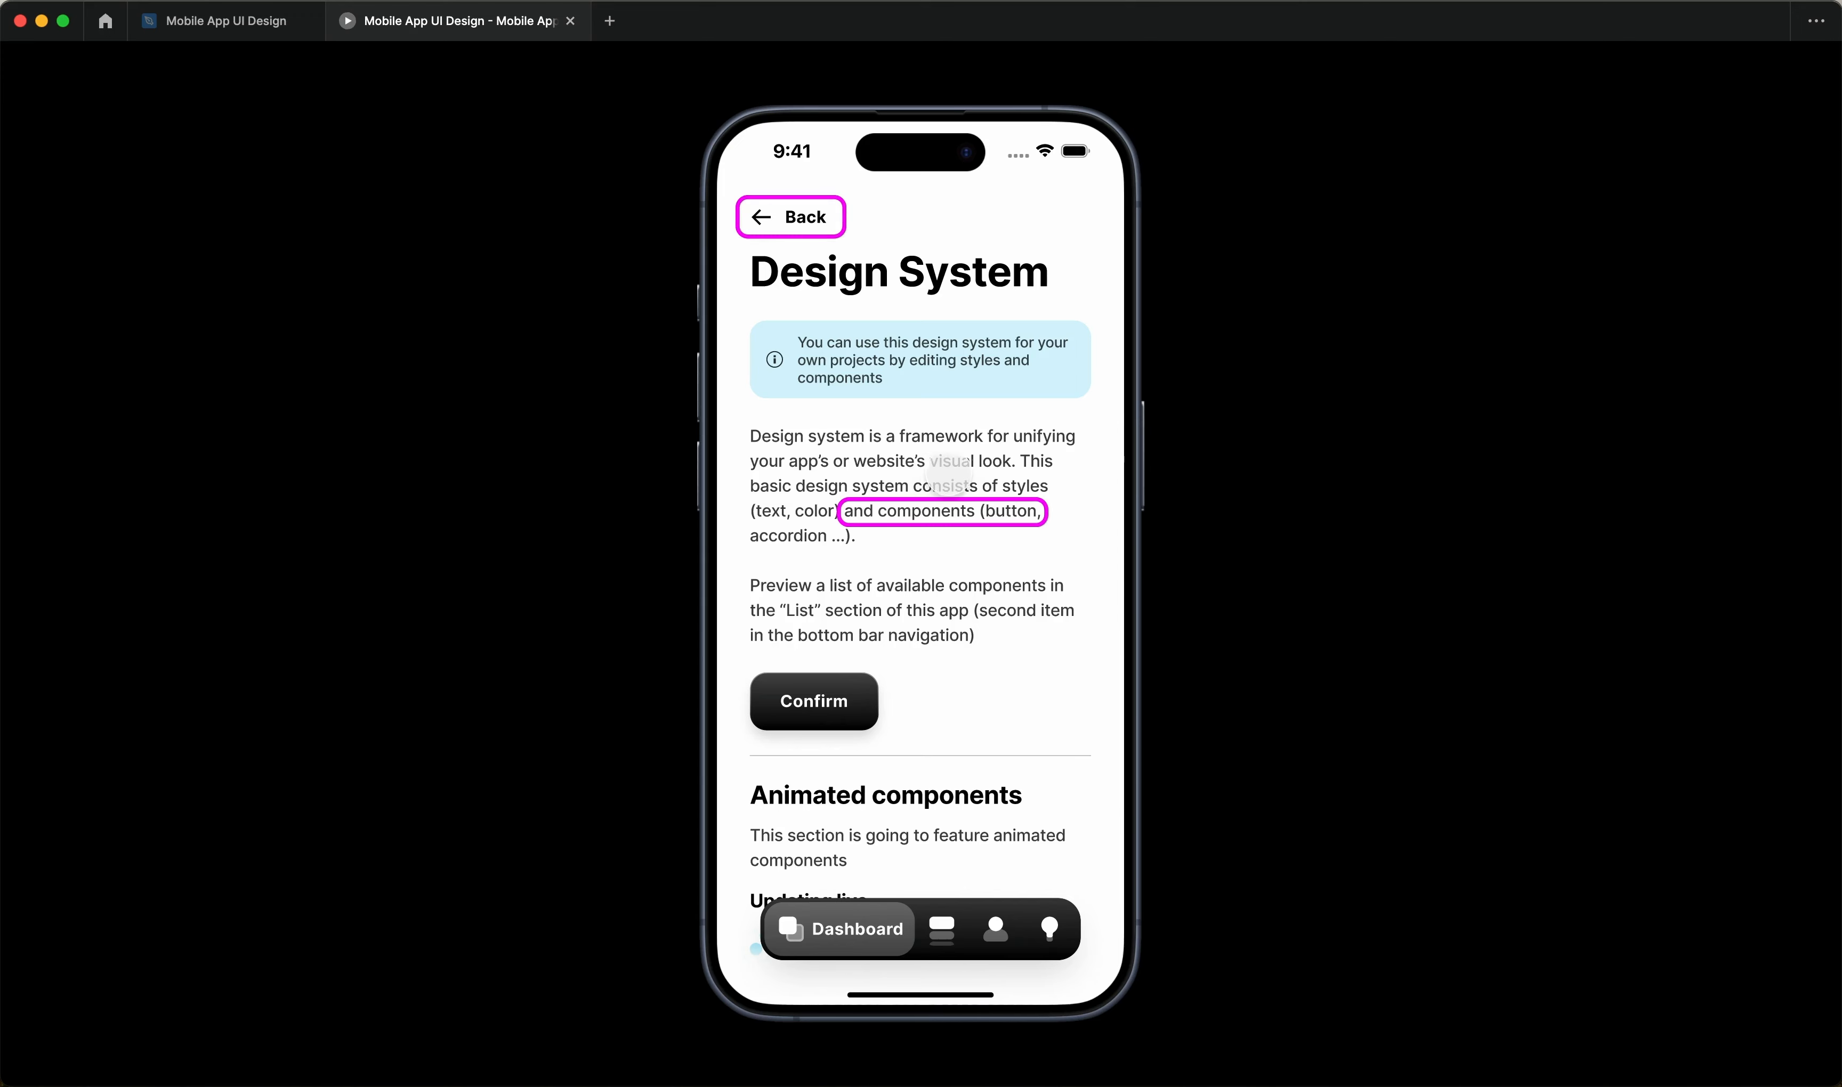
pyautogui.click(842, 474)
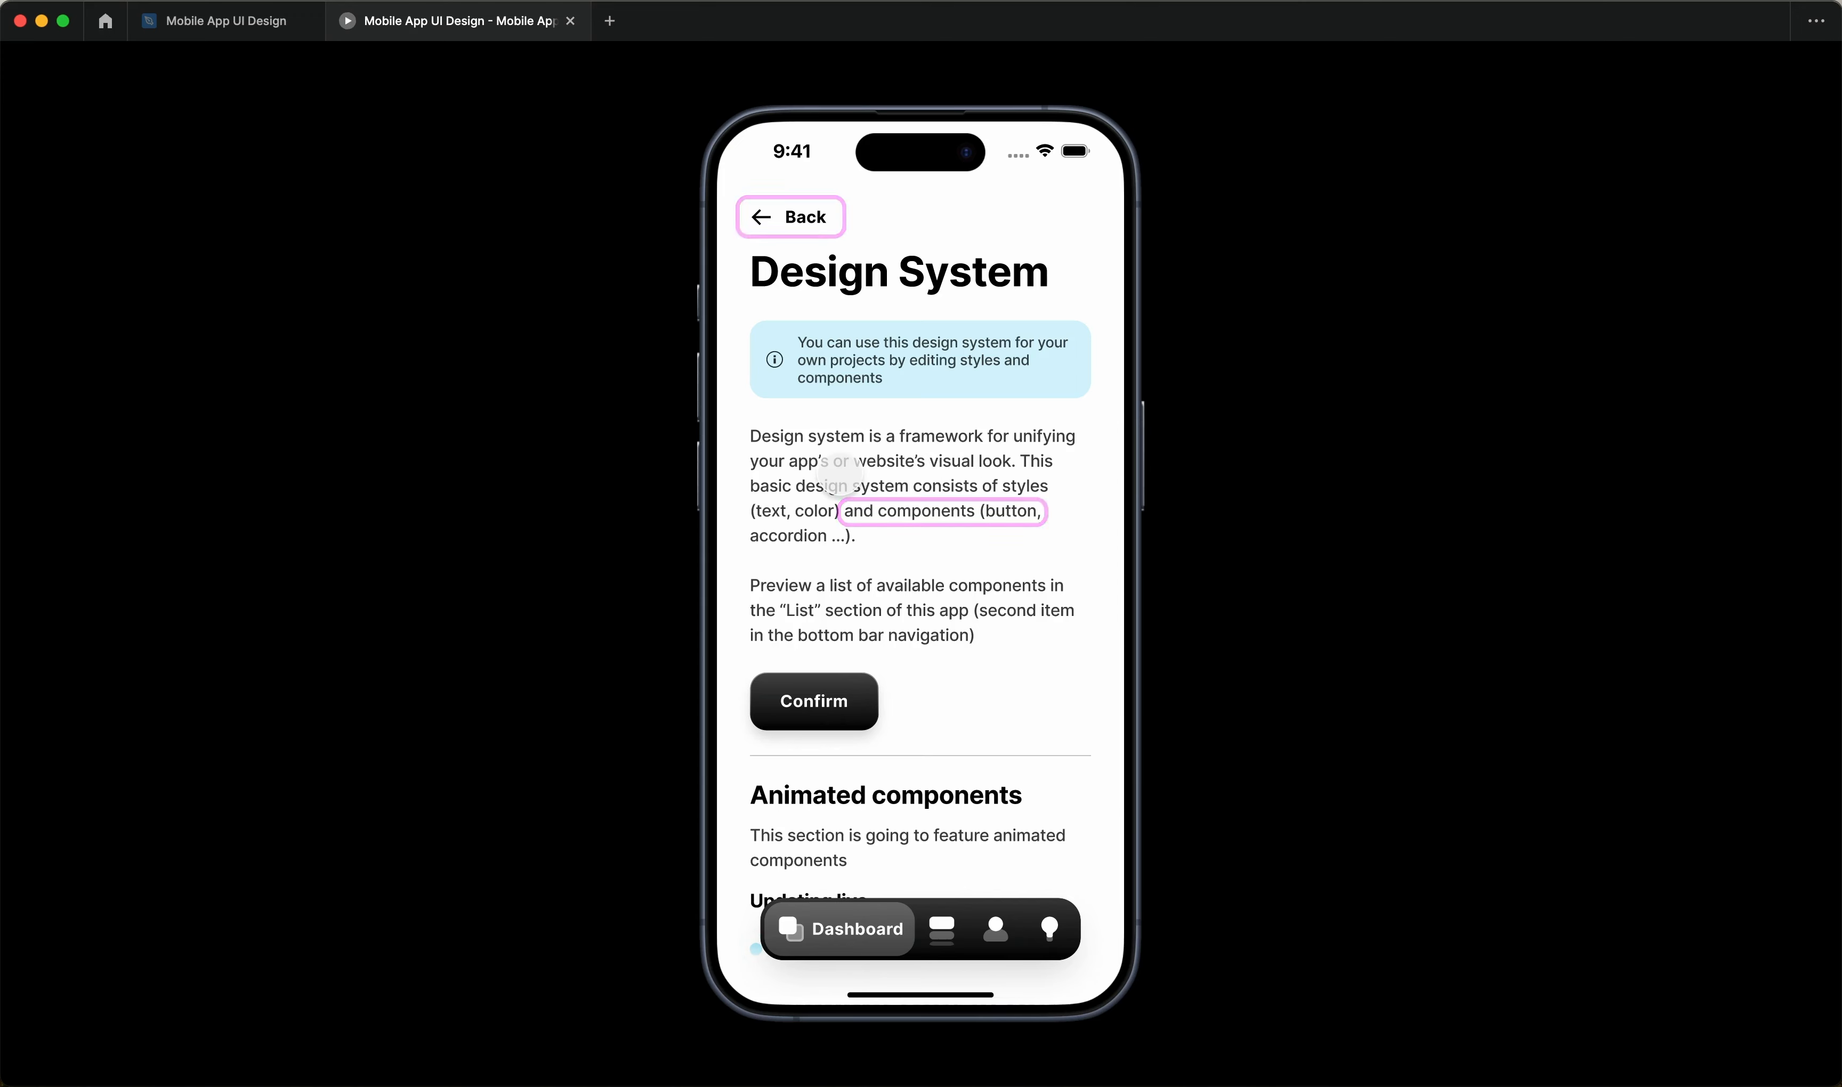
# Test the Confirm button's animation on the prototype's Design System page.
pyautogui.scroll(-3, 850, 523)
pyautogui.click(830, 580)
pyautogui.click(830, 580)
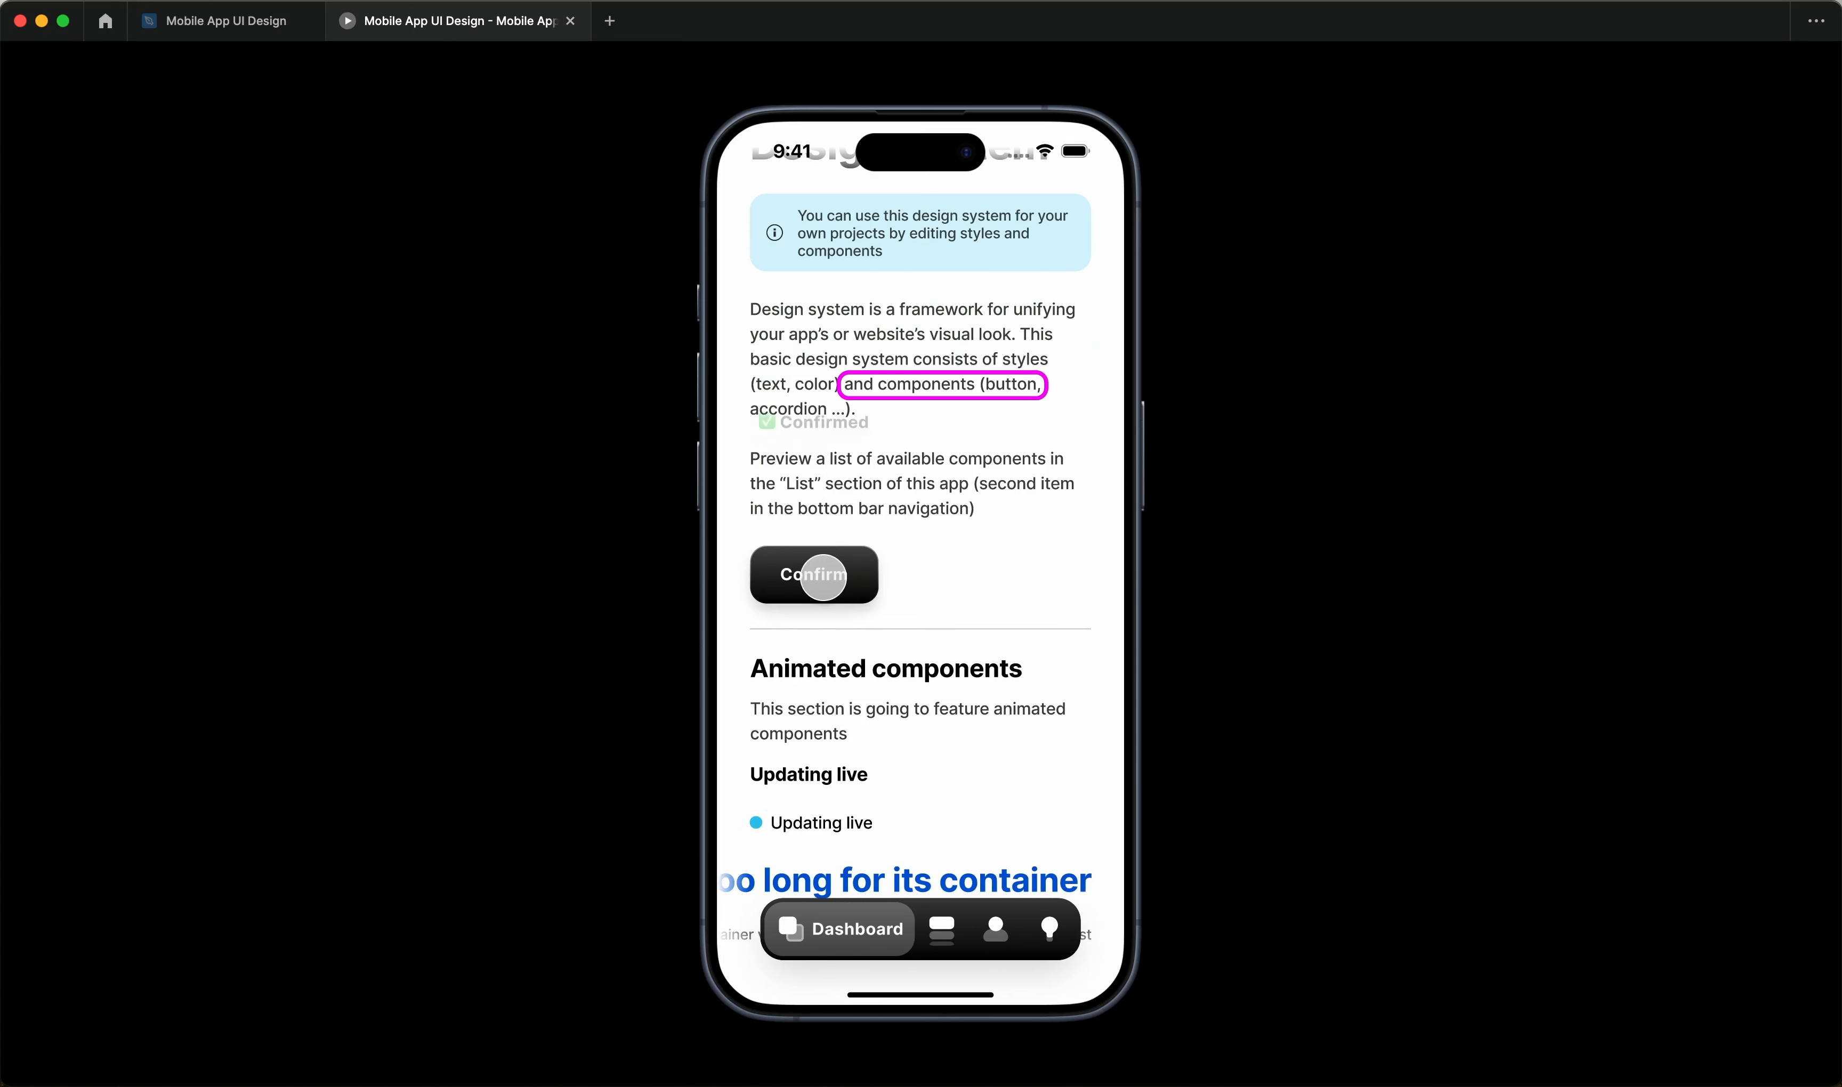
# Review the animated components in the prototype and try the Datapoint 2 segment of Pie Chart 1.
pyautogui.scroll(-5, 923, 557)
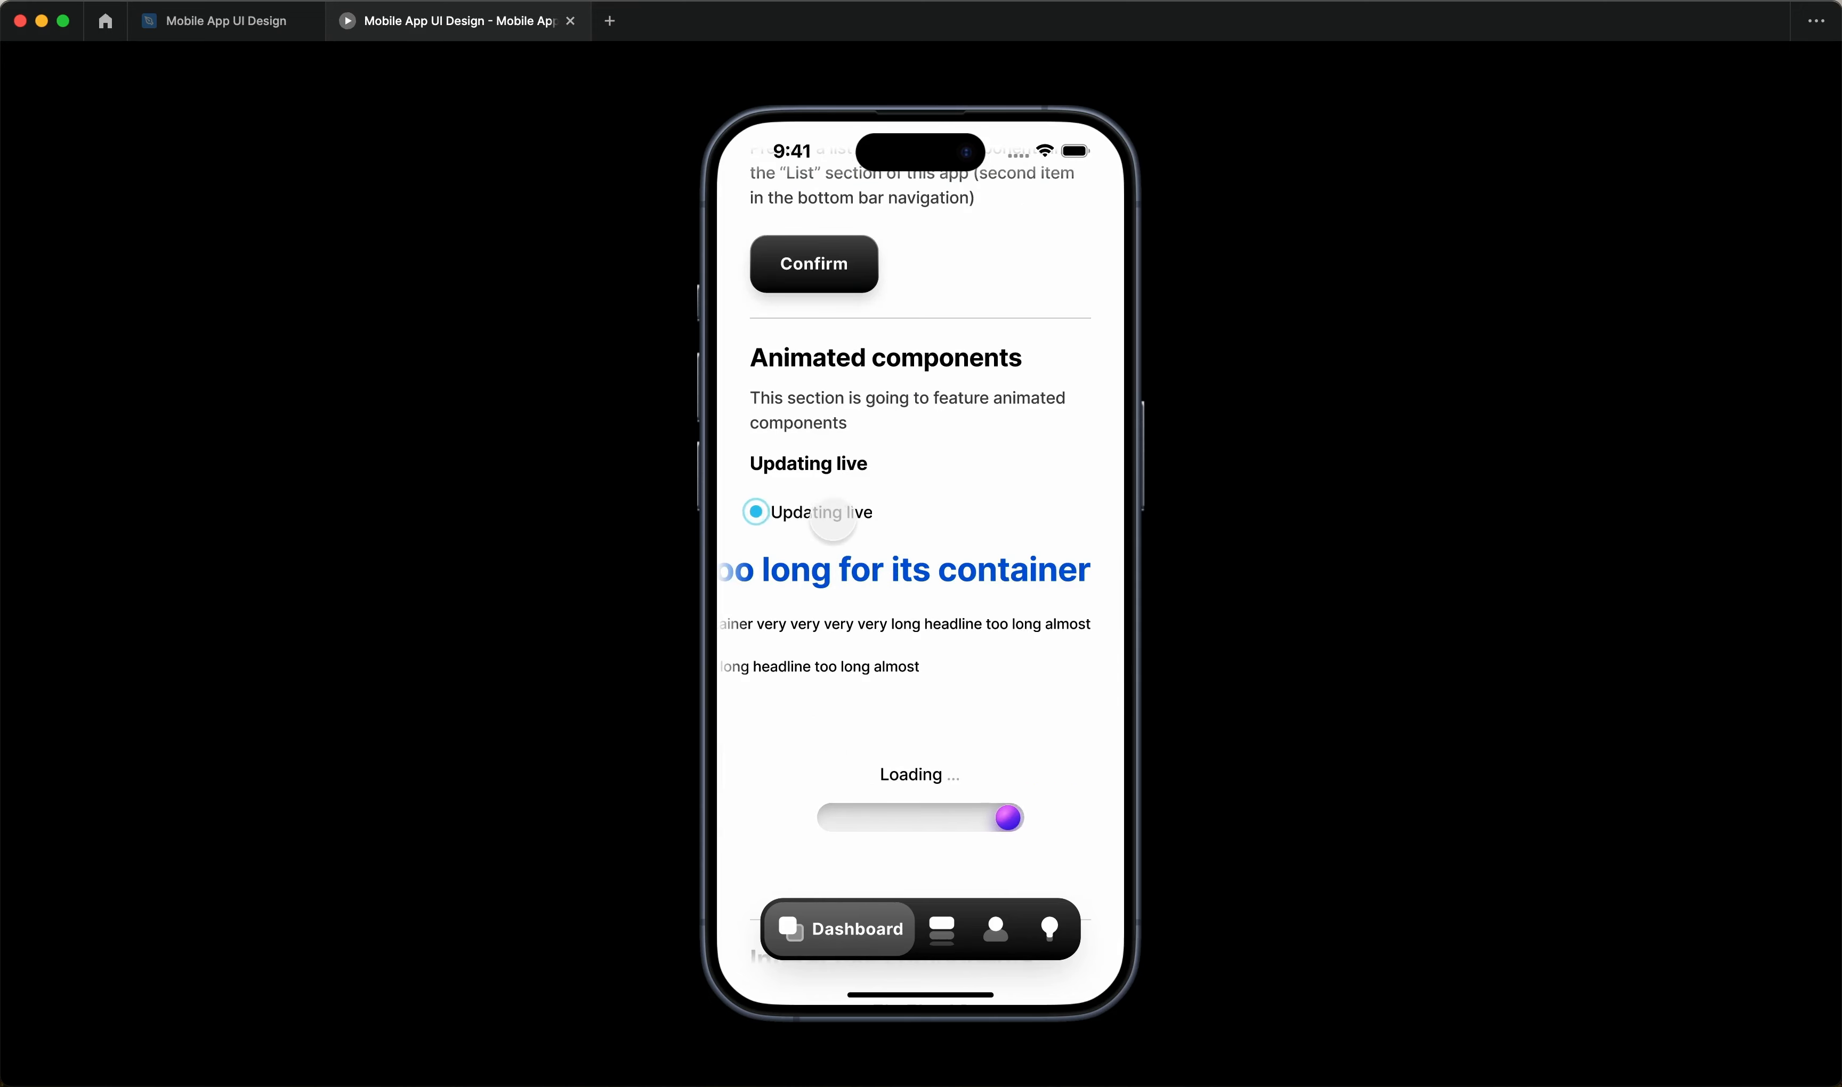
pyautogui.scroll(-3, 888, 703)
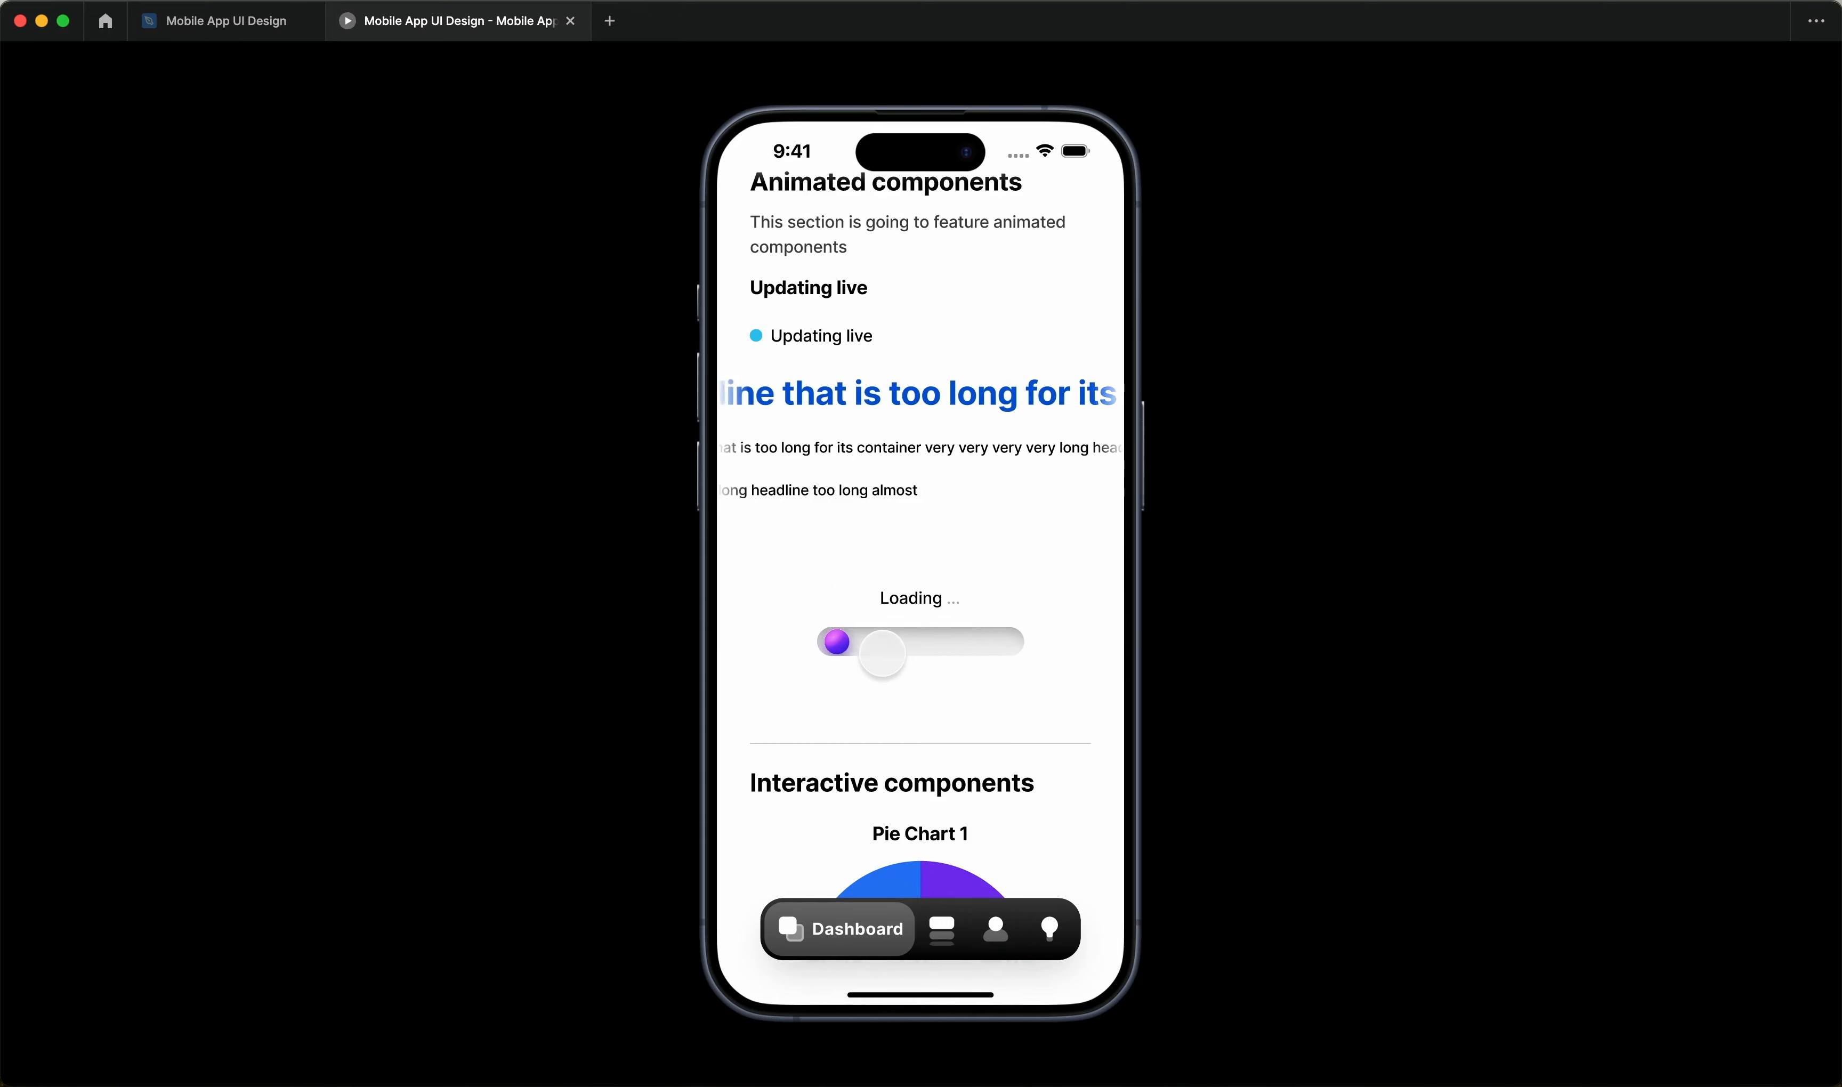
pyautogui.scroll(-5, 888, 655)
pyautogui.click(1007, 617)
pyautogui.scroll(-3, 970, 635)
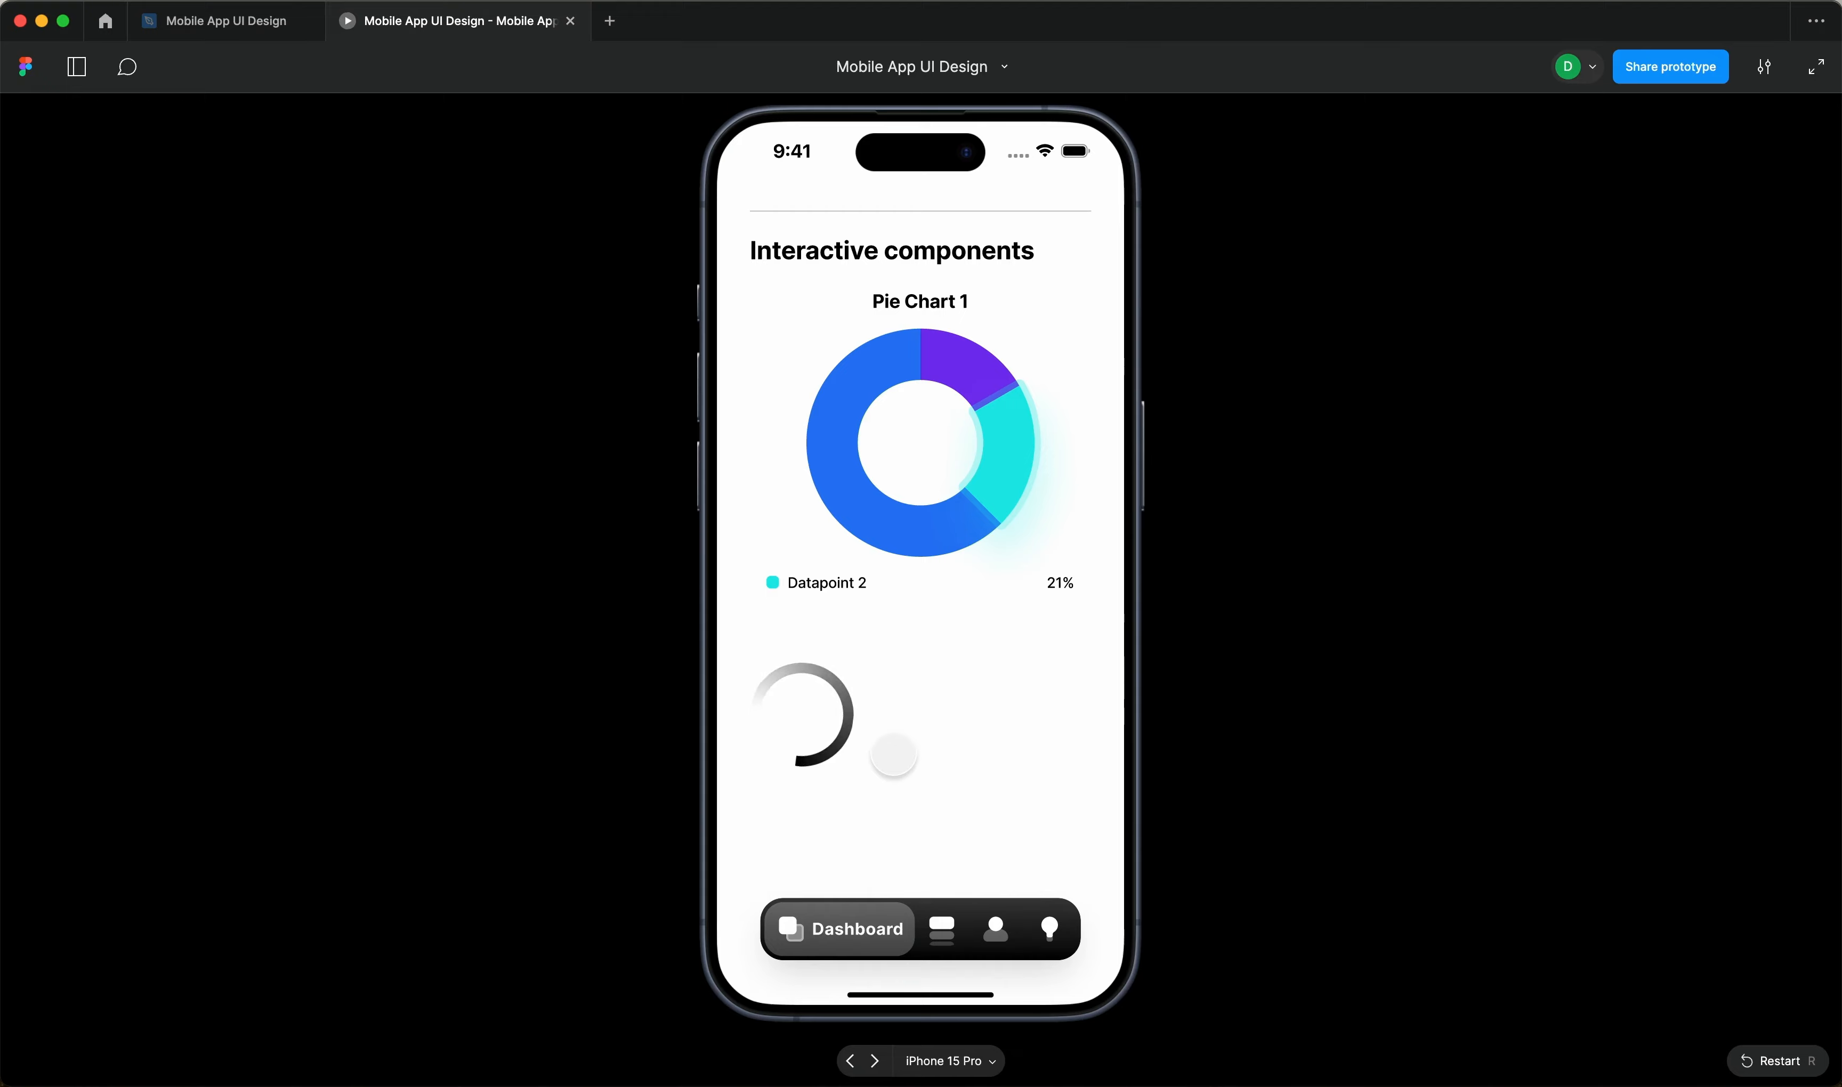
pyautogui.scroll(6, 896, 762)
pyautogui.scroll(-6, 899, 638)
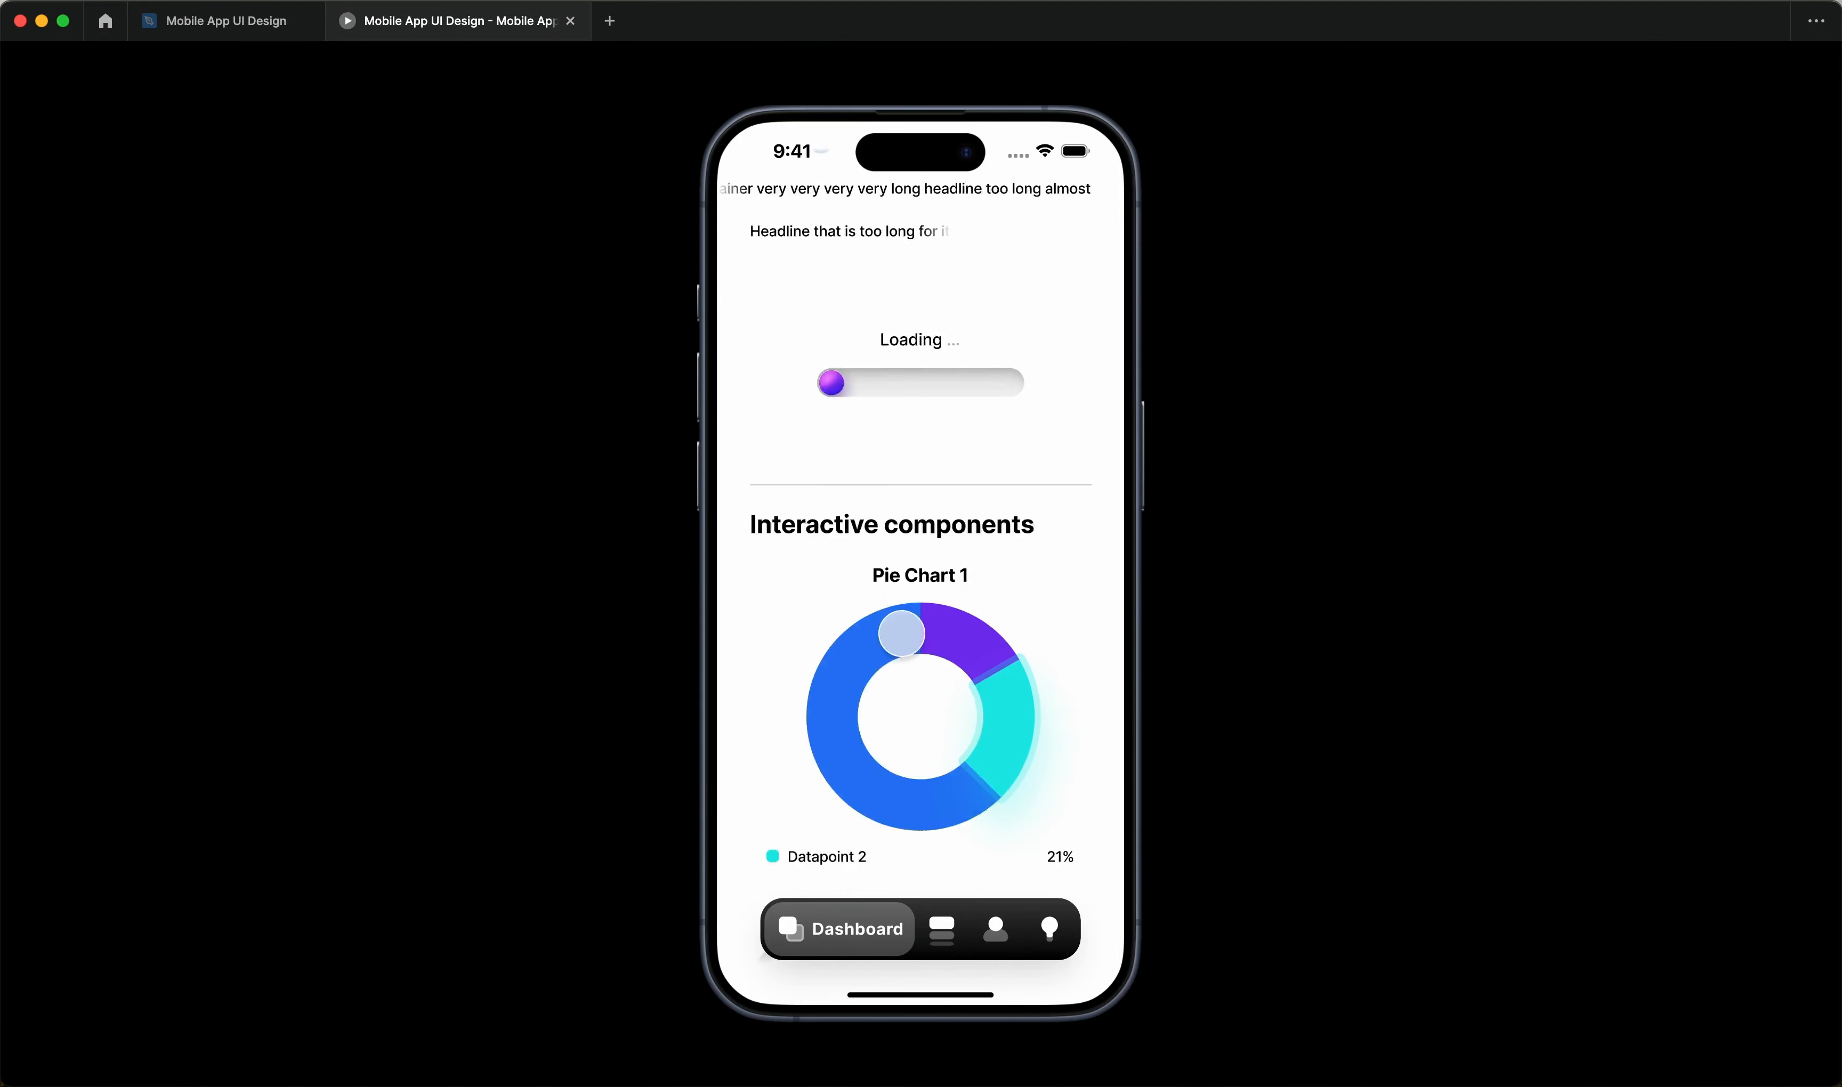
# Return to the design file's component overview and switch from prototype mode to design mode.
pyautogui.click(216, 21)
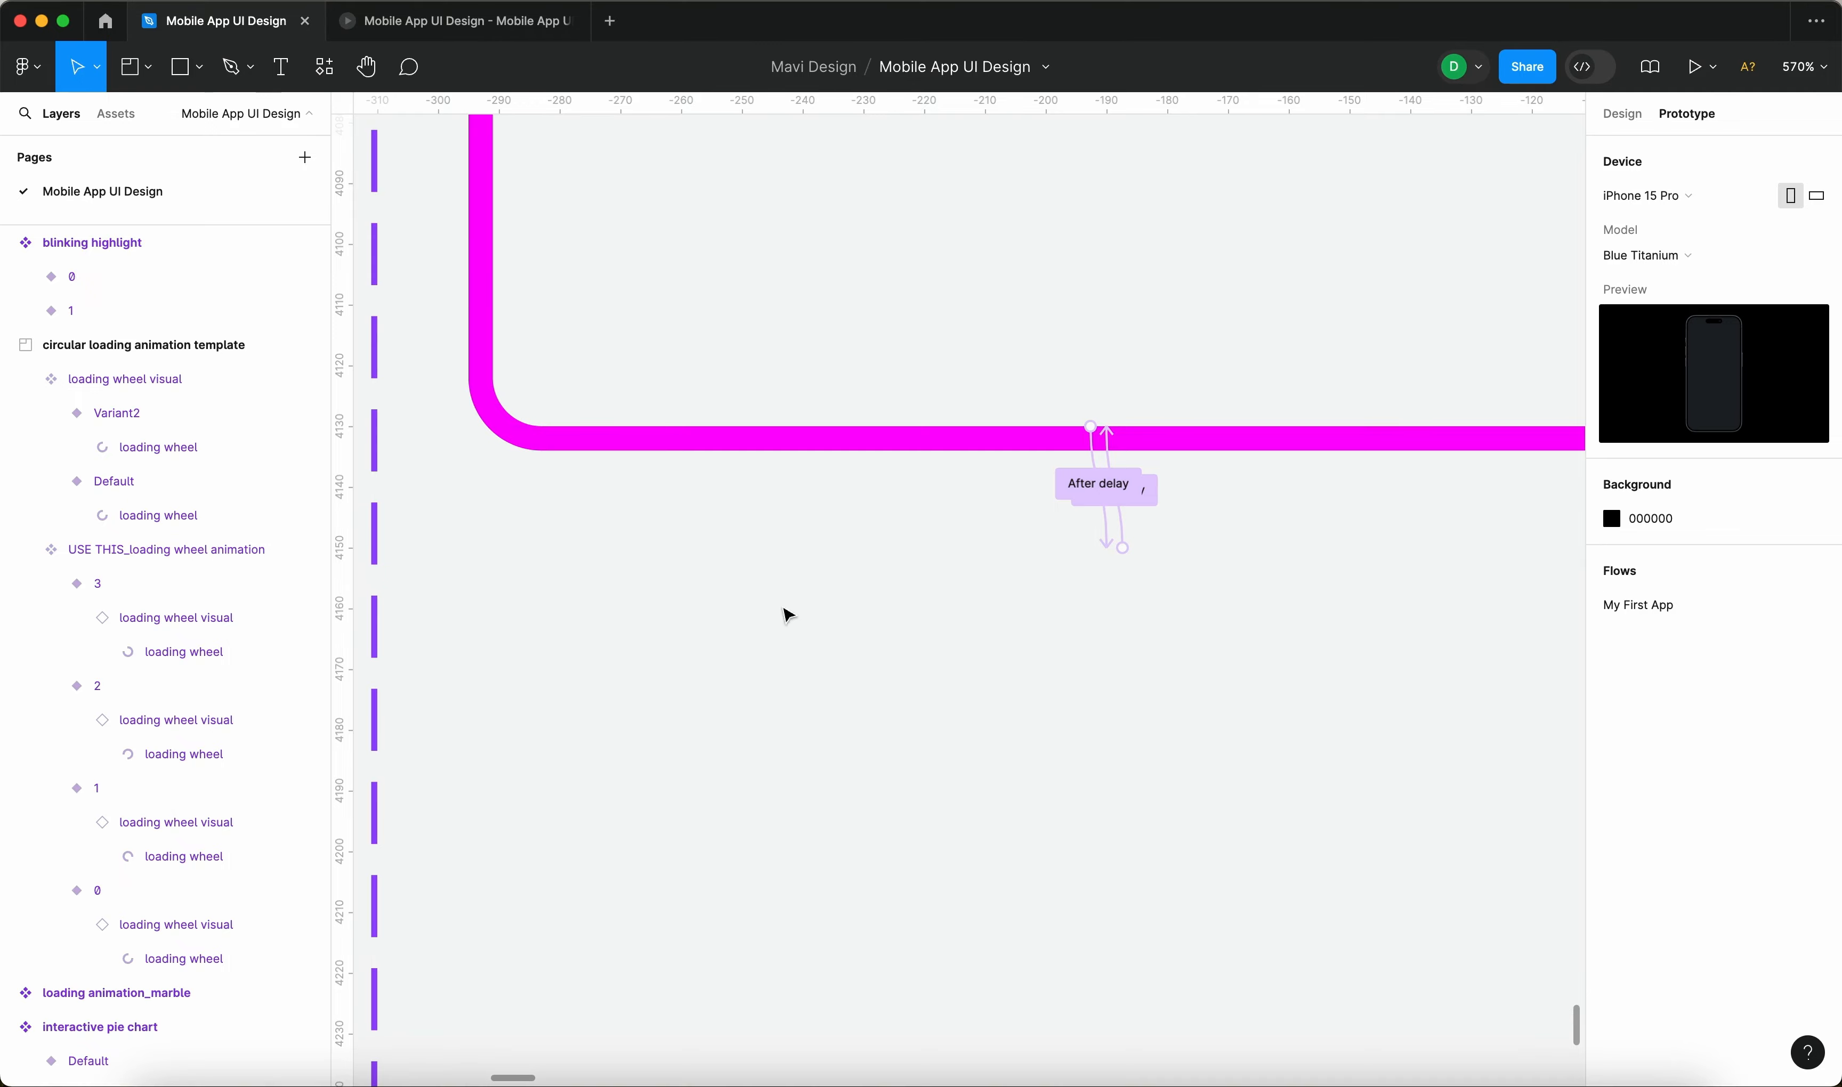
pyautogui.scroll(-10, 820, 516)
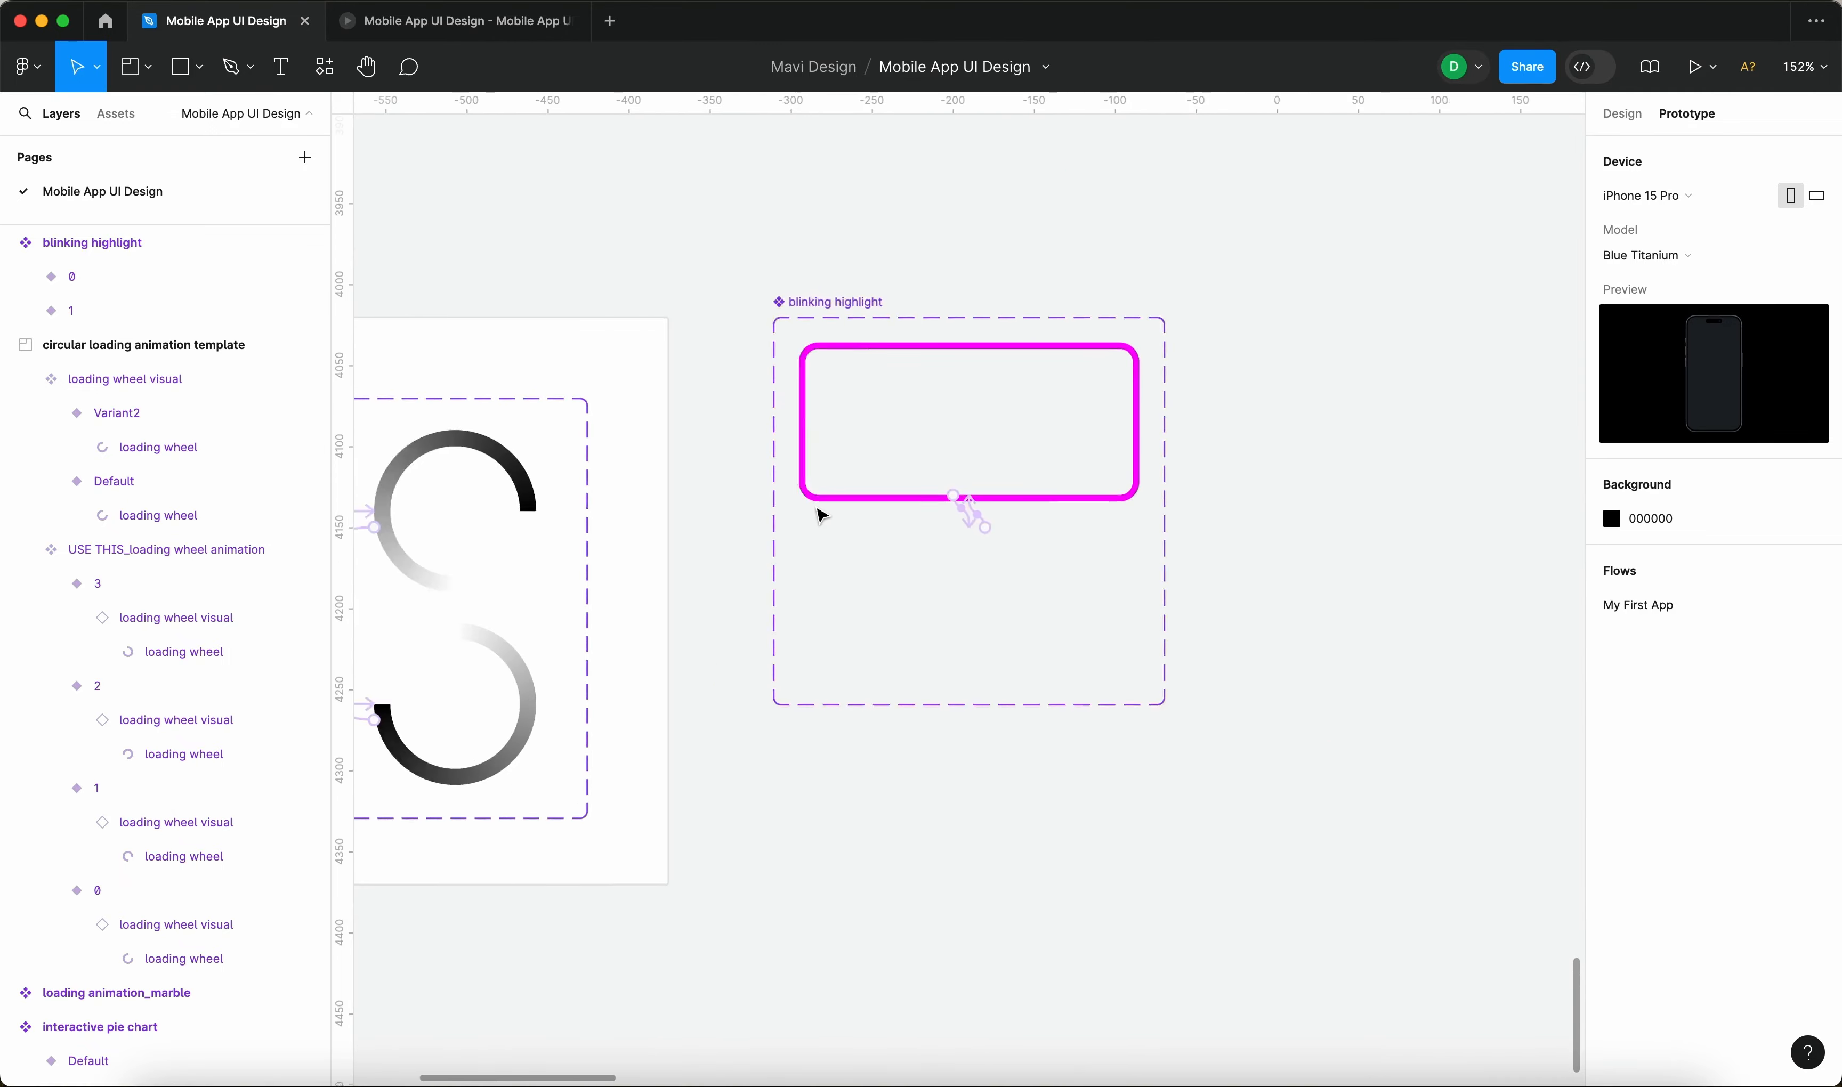
pyautogui.scroll(-3, 821, 515)
pyautogui.scroll(-5, 786, 769)
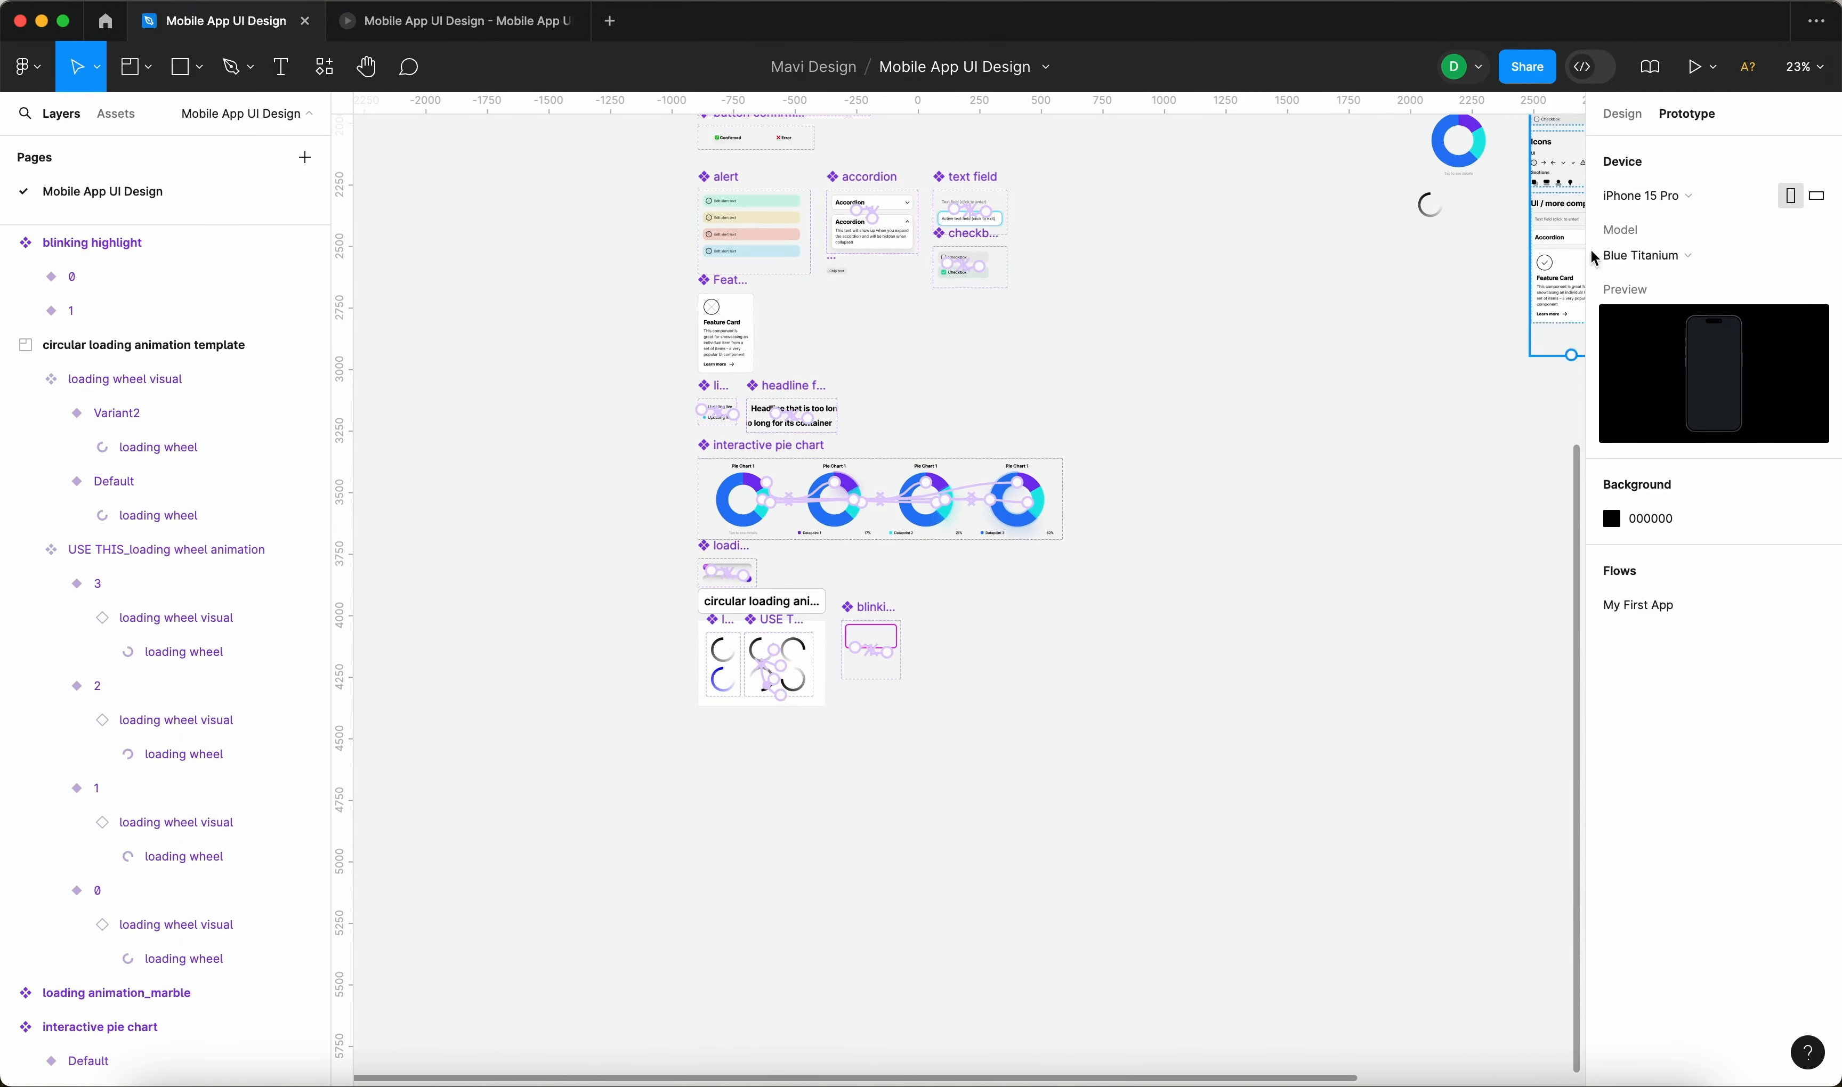
pyautogui.click(1642, 112)
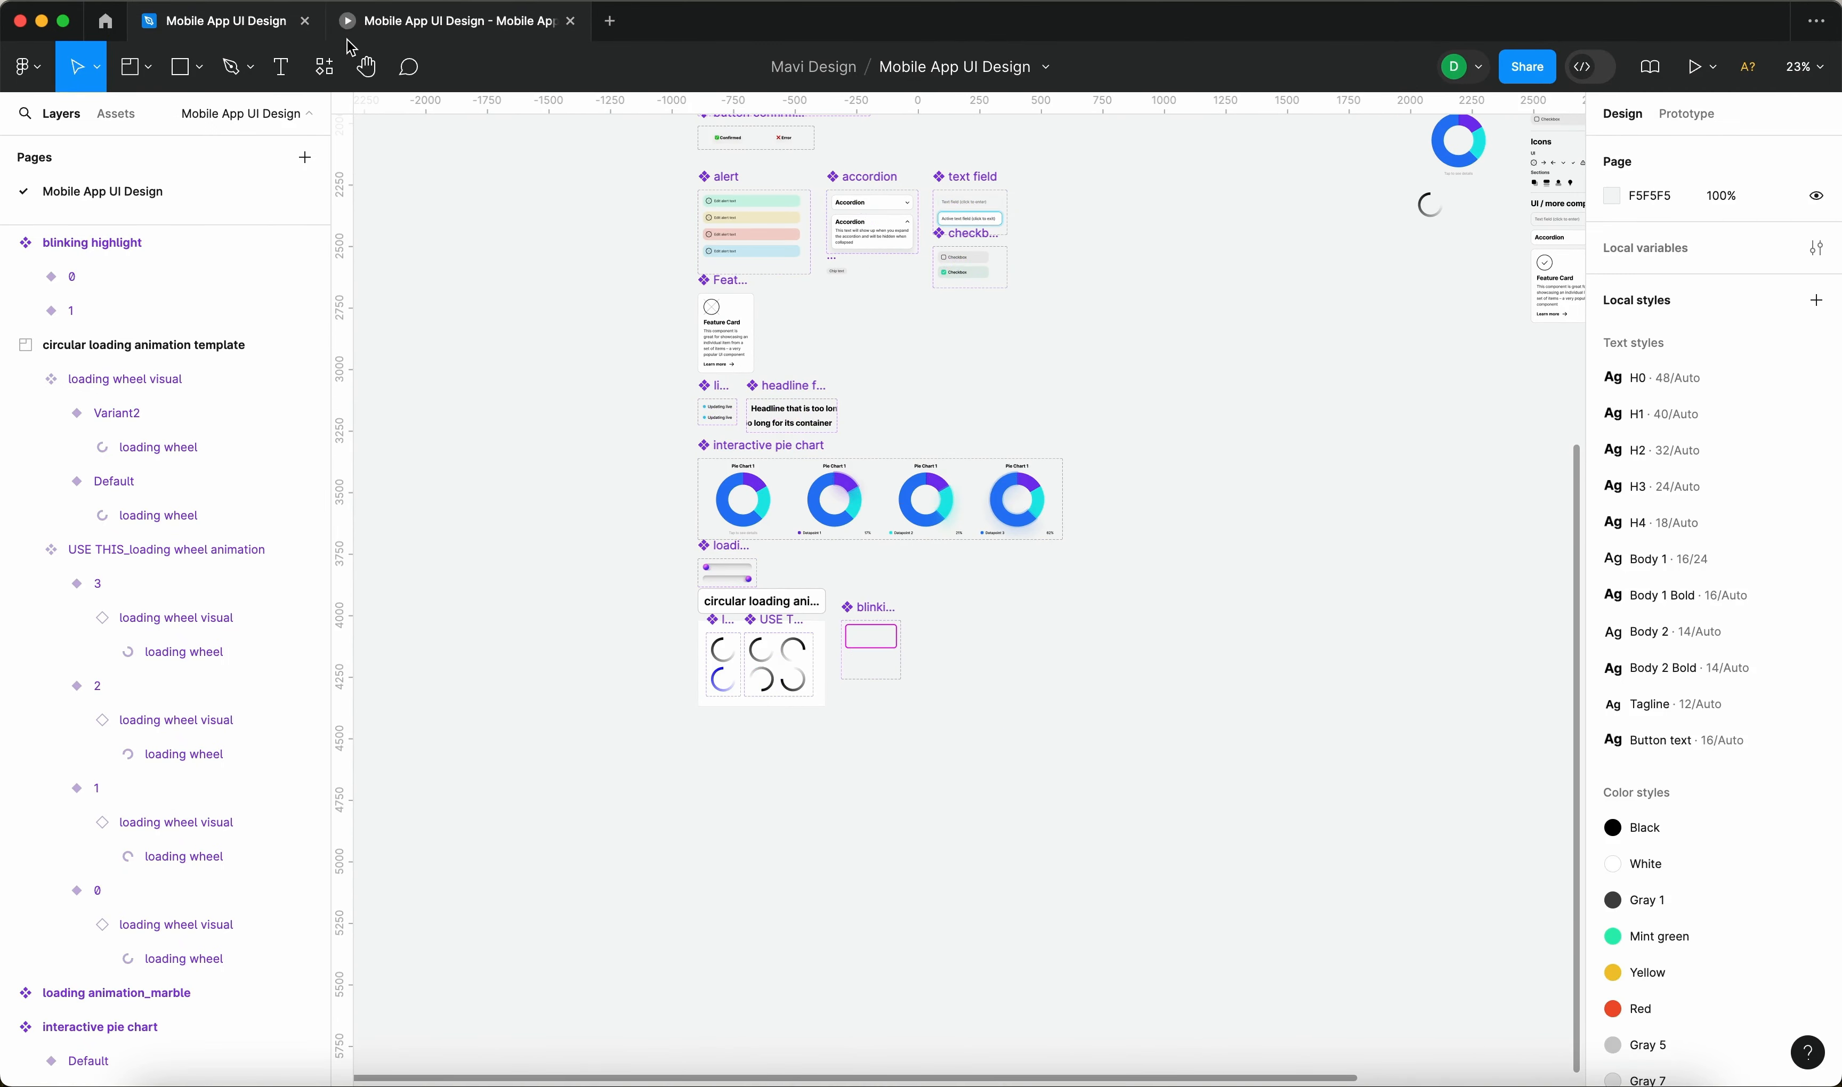
# Go back to the running prototype and view the blinking highlights at the start of the Design System page.
pyautogui.click(447, 22)
pyautogui.scroll(5, 785, 528)
pyautogui.scroll(3, 786, 528)
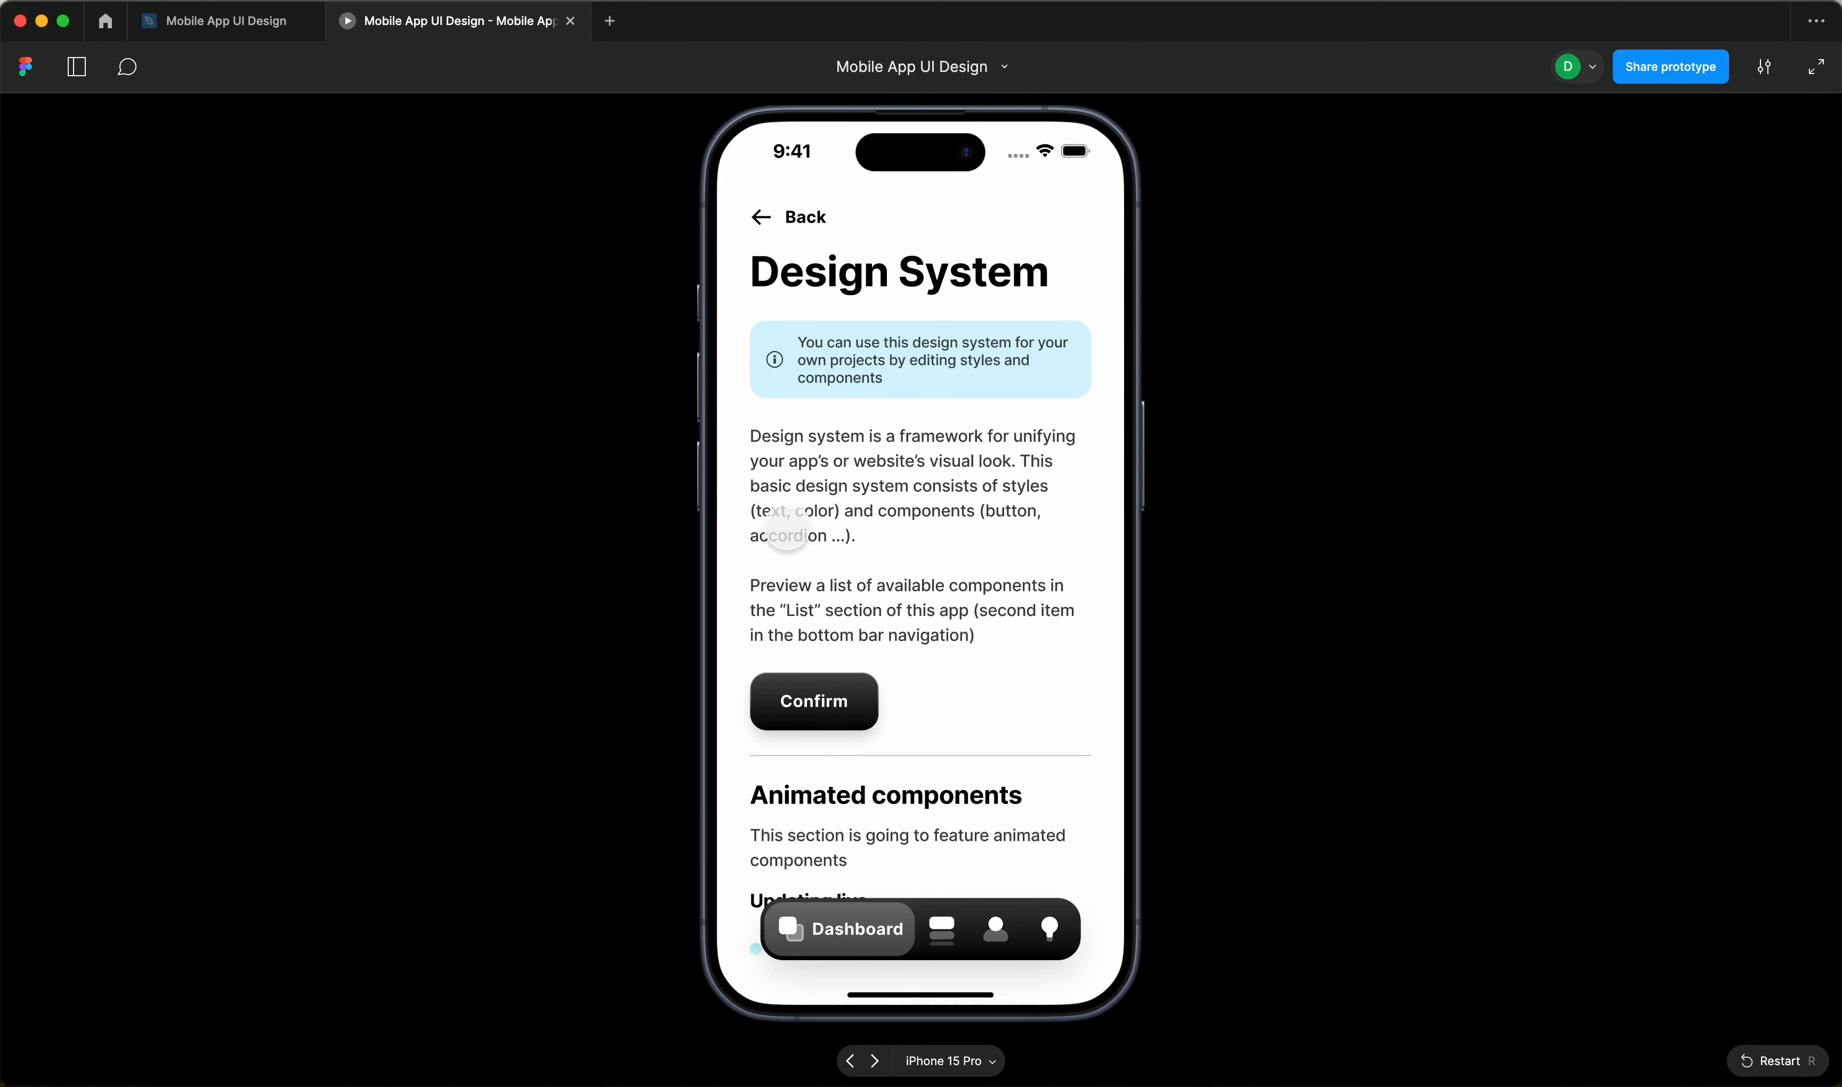
pyautogui.click(832, 575)
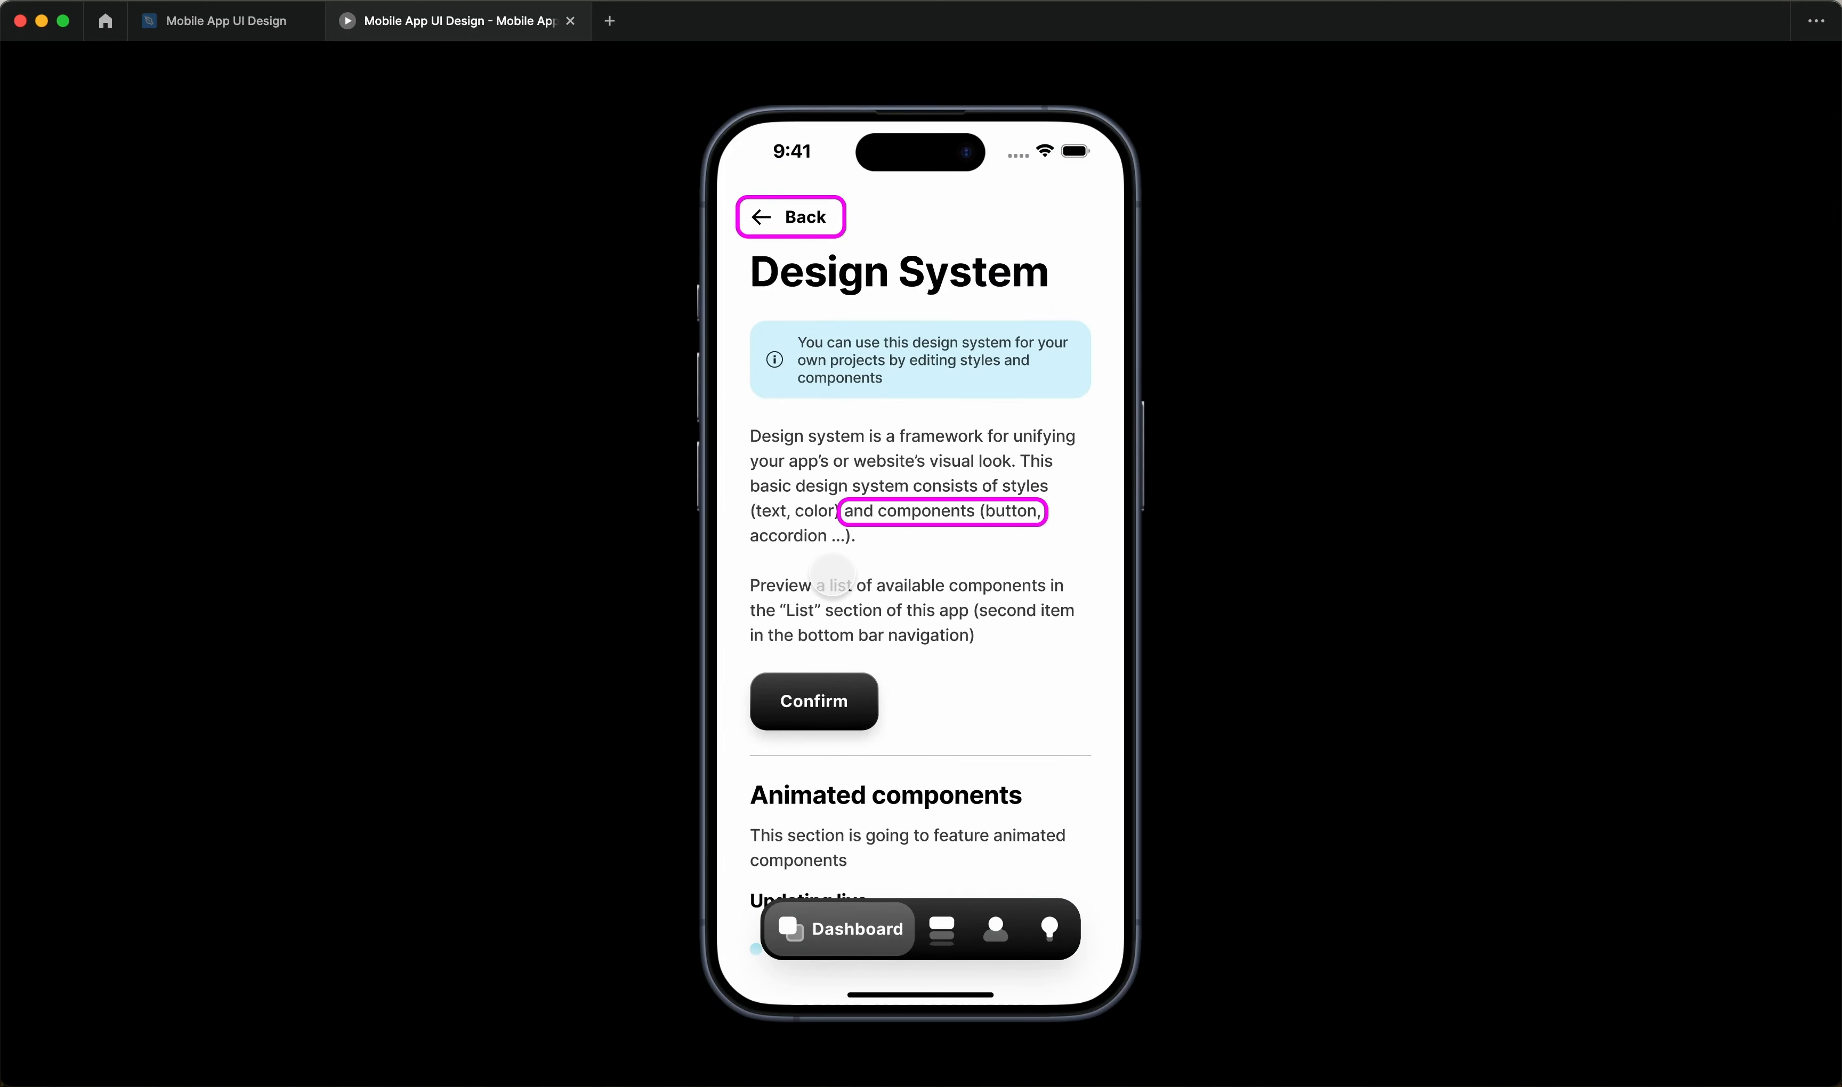